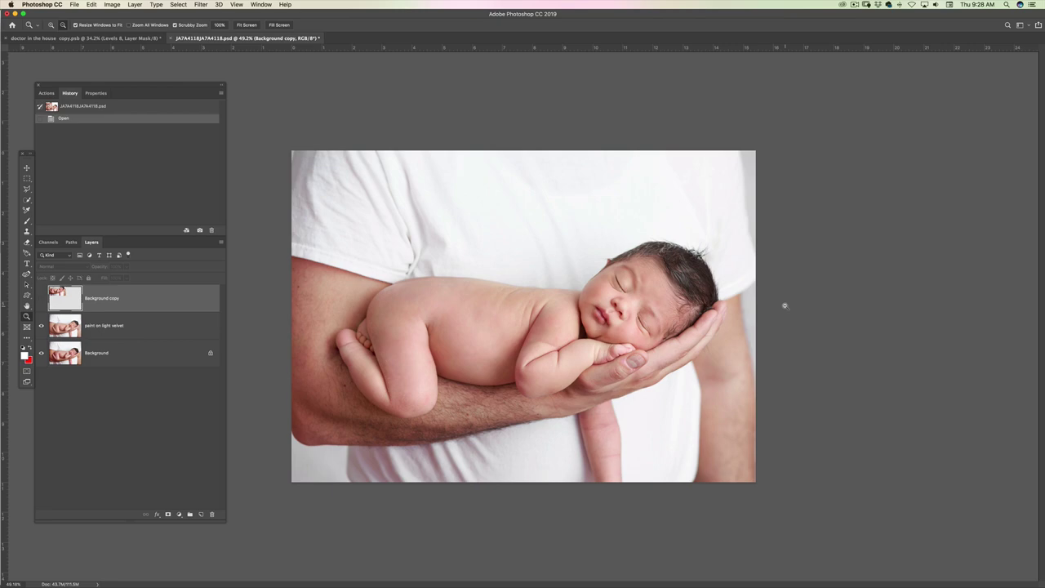
Step: Compare the newborn's skin with and without the "paint on light velvet" layer, checking the whole photo and the face close up
{"action": "left_click", "coordinate": [600, 335]}
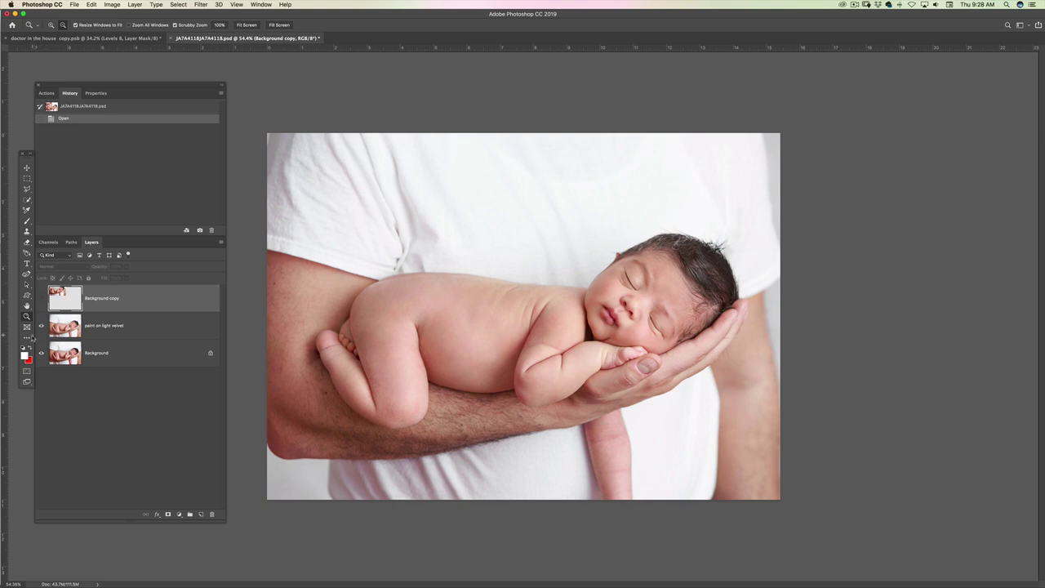
{"action": "left_click", "coordinate": [41, 327]}
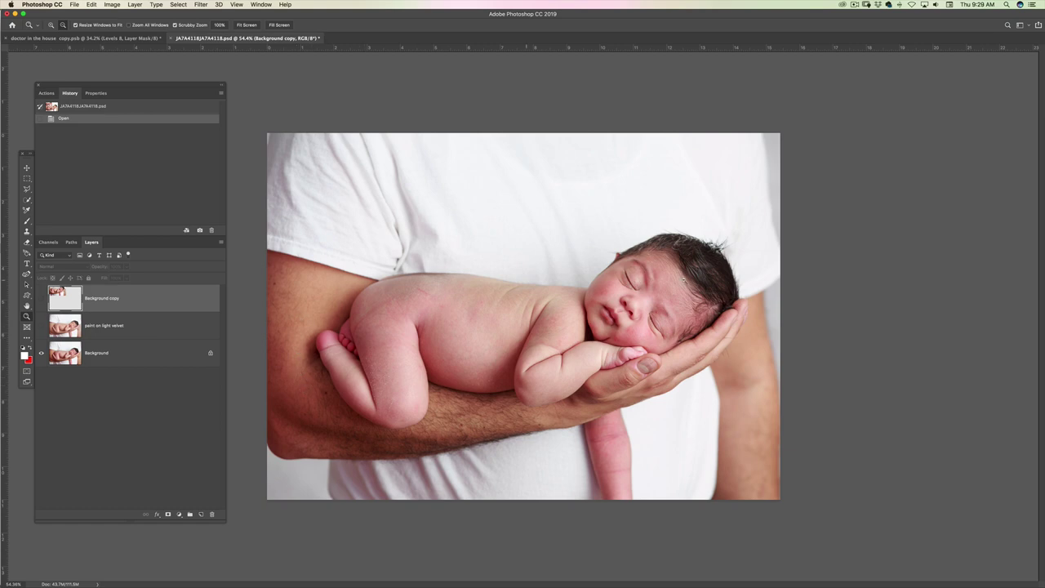
{"action": "left_click_drag", "start_coordinate": [638, 300], "coordinate": [657, 302]}
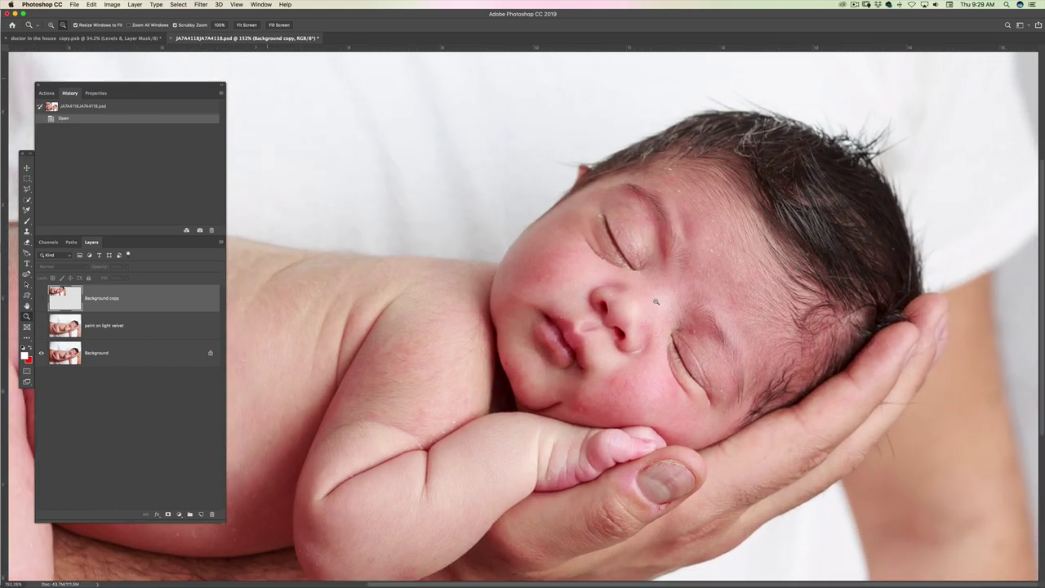
{"action": "left_click", "coordinate": [40, 327]}
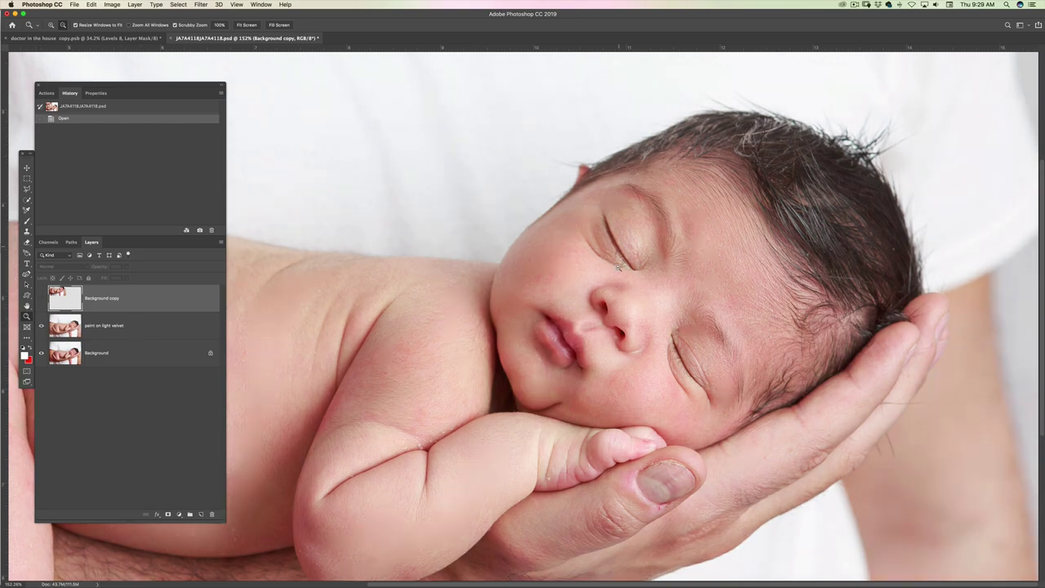
{"action": "left_click_drag", "start_coordinate": [618, 266], "coordinate": [588, 272]}
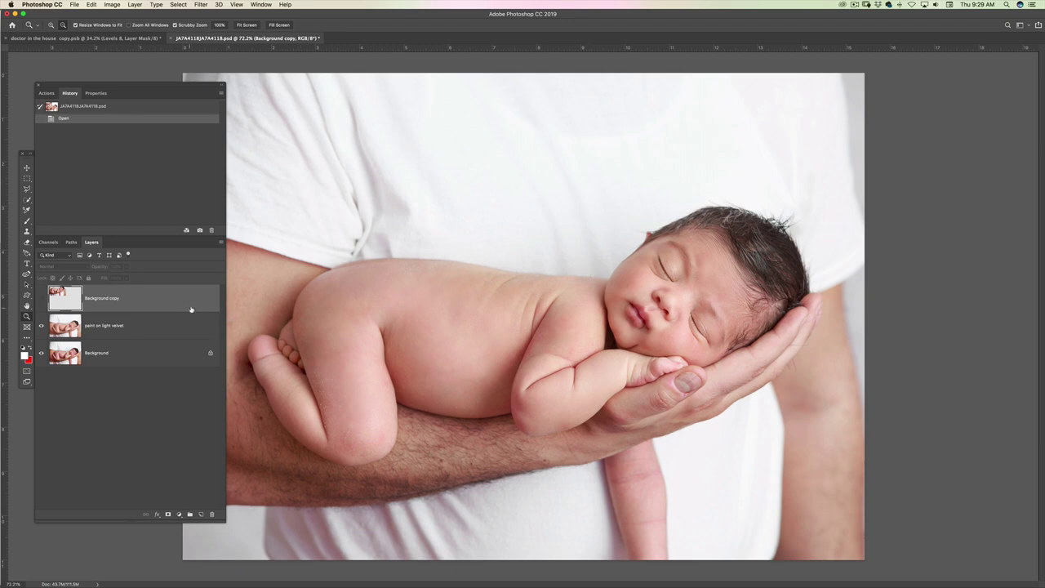
Step: Delete the "Background copy" and "paint on light velvet" layers and duplicate the Background layer twice as stacked copies
{"action": "key", "text": "Delete"}
{"action": "key", "text": "Delete"}
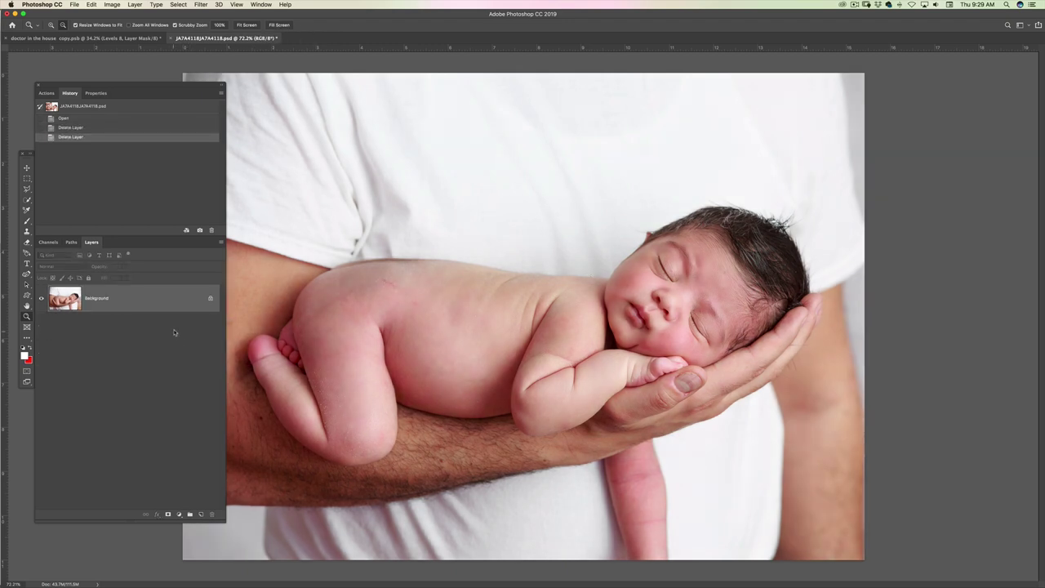
{"action": "left_click_drag", "start_coordinate": [182, 307], "coordinate": [201, 514]}
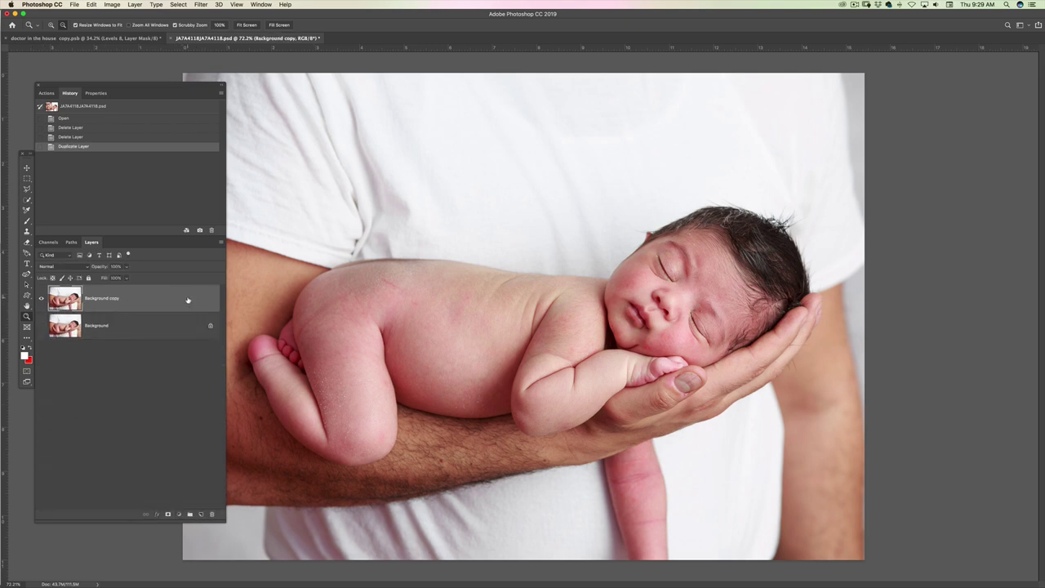
{"action": "left_click_drag", "start_coordinate": [187, 300], "coordinate": [195, 514]}
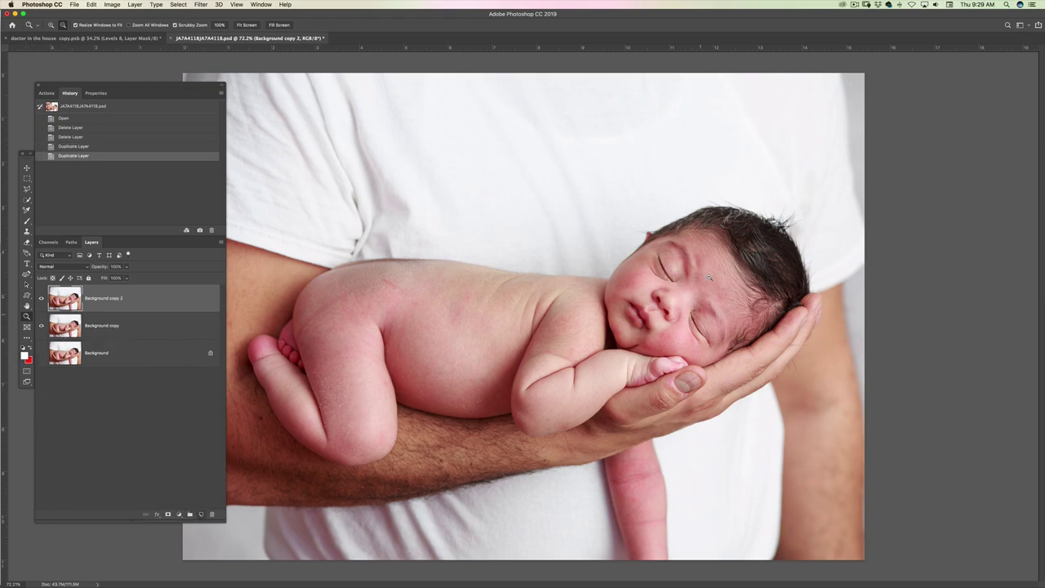
Step: Remove the flakes on the upper forehead and at the corner of the baby's upper eye with the Spot Healing Brush
{"action": "left_click_drag", "start_coordinate": [709, 278], "coordinate": [809, 277]}
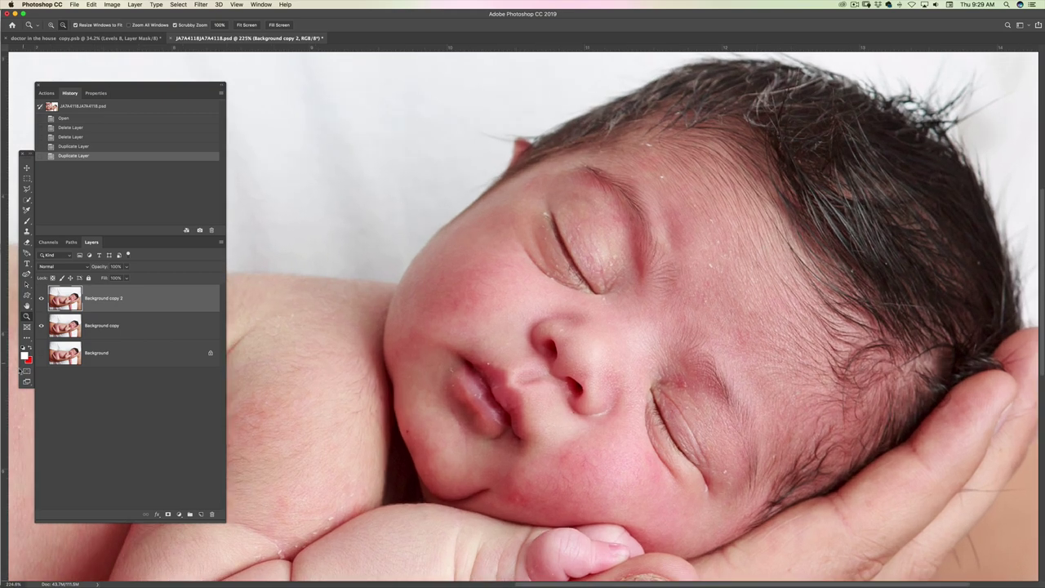
{"action": "key", "text": "j"}
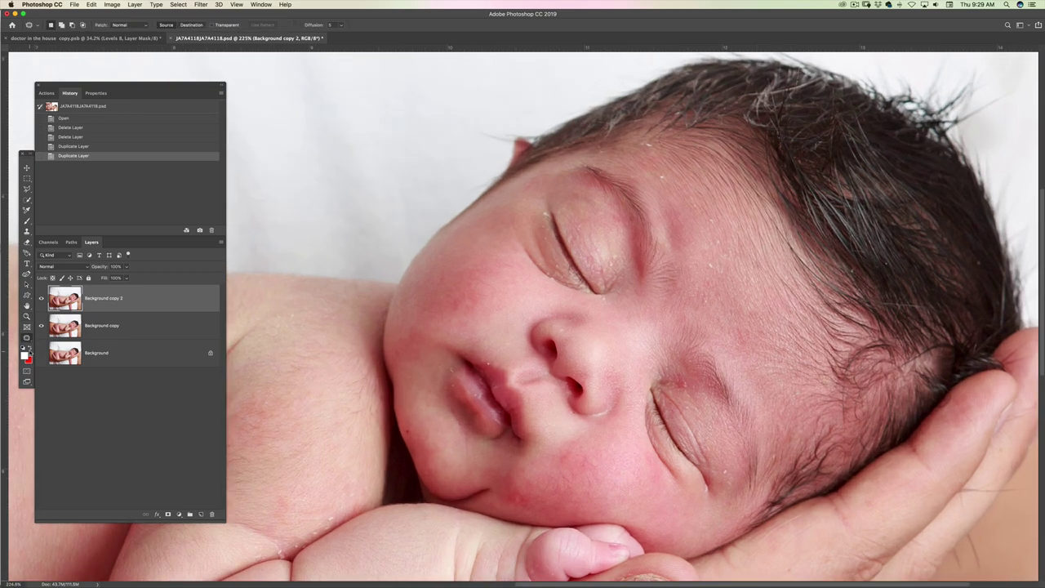
{"action": "left_click", "coordinate": [30, 342]}
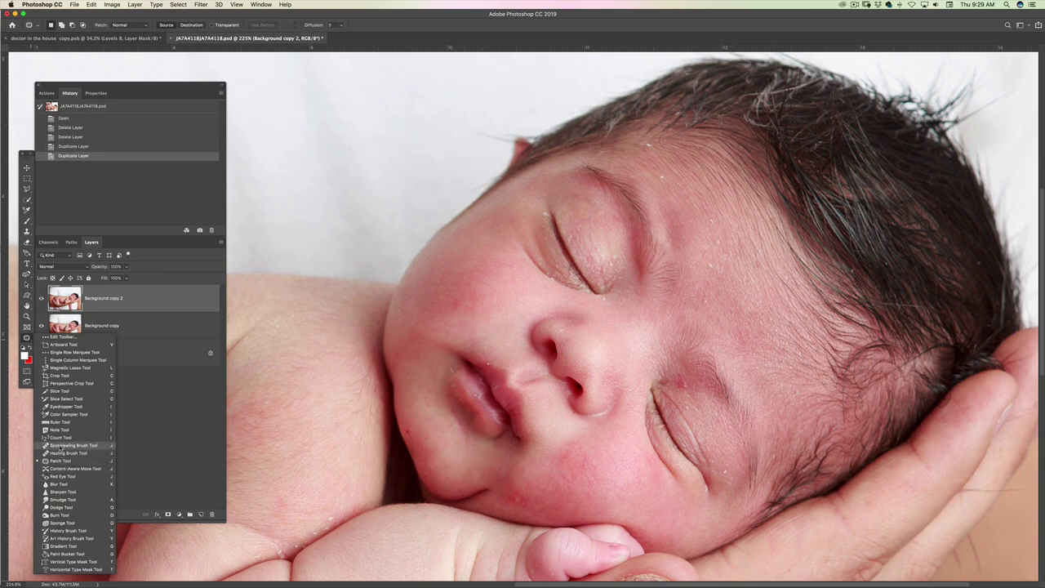
{"action": "left_click", "coordinate": [62, 446]}
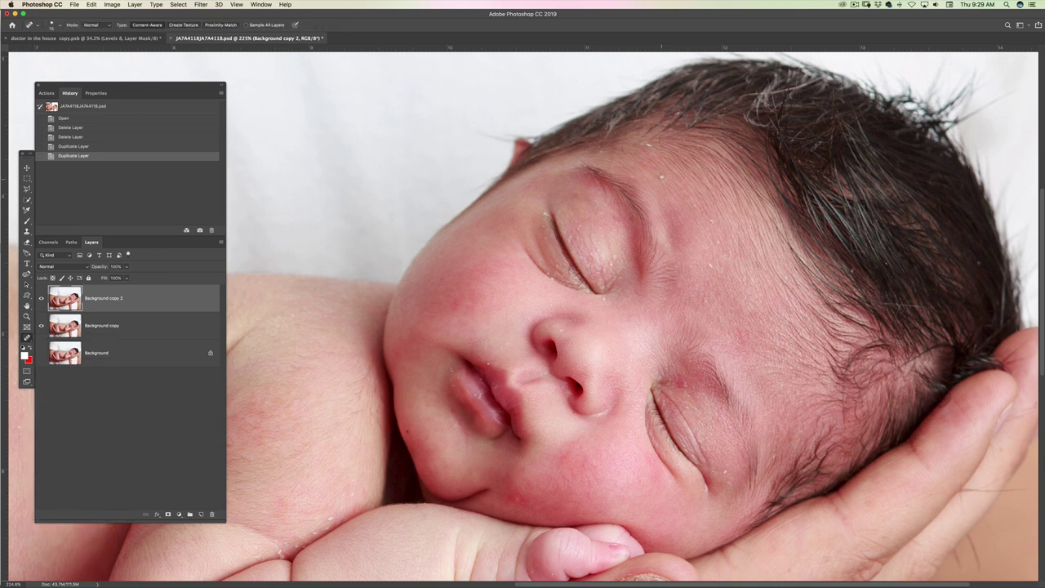
{"action": "left_click", "coordinate": [660, 178]}
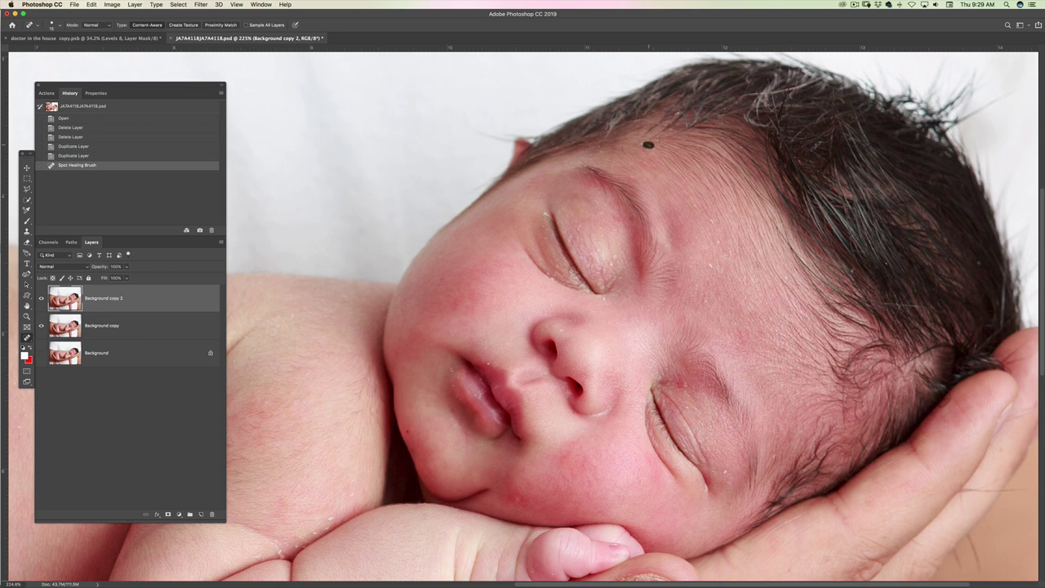
{"action": "left_click", "coordinate": [648, 146]}
{"action": "left_click", "coordinate": [602, 152]}
{"action": "left_click", "coordinate": [545, 214]}
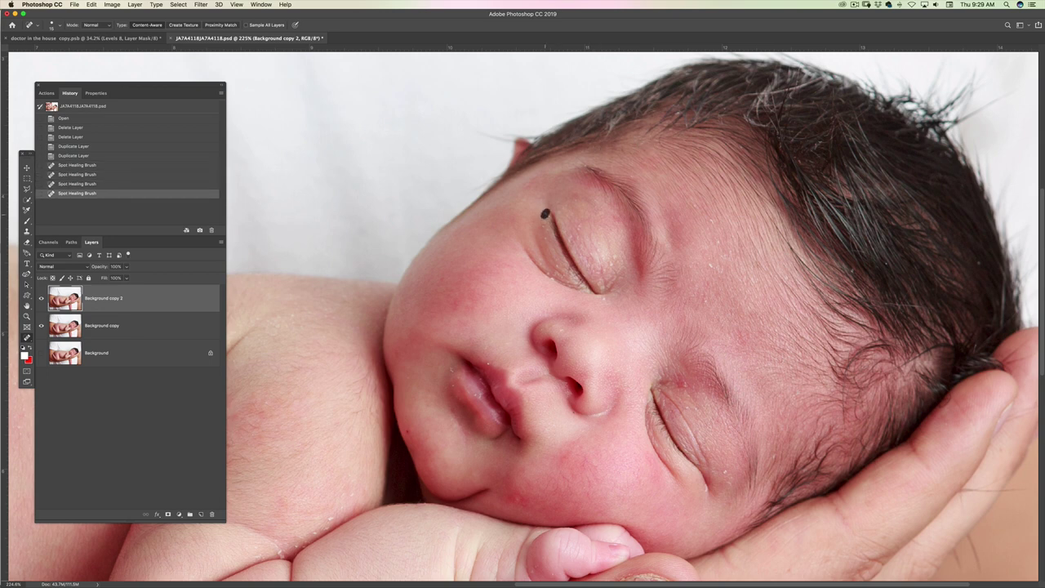
Step: Heal the small blemishes across the middle of the baby's forehead
{"action": "left_click", "coordinate": [709, 268]}
{"action": "left_click_drag", "start_coordinate": [723, 237], "coordinate": [717, 248]}
{"action": "left_click", "coordinate": [713, 220]}
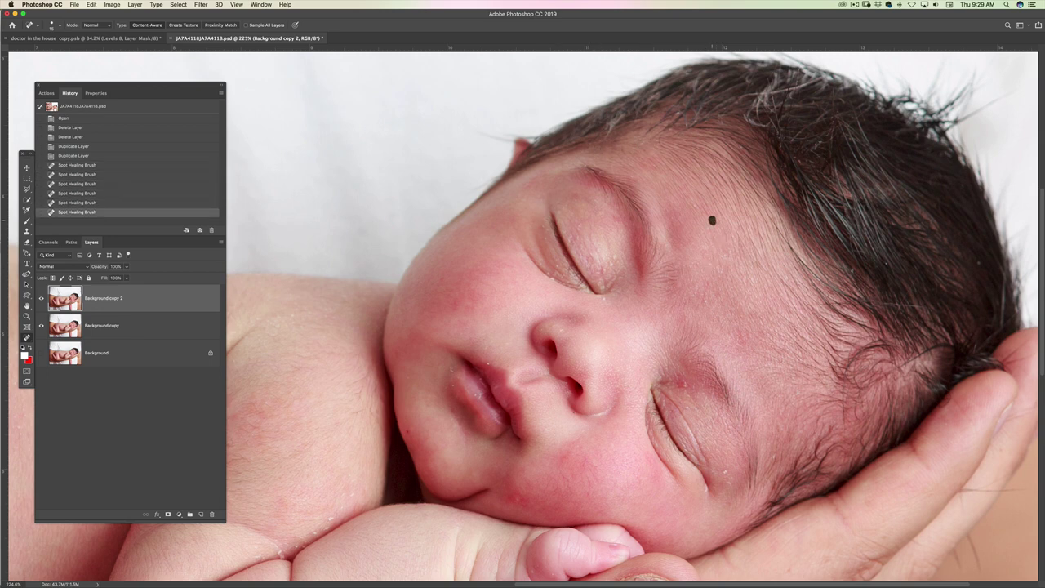
{"action": "left_click", "coordinate": [698, 216]}
Step: Heal the spots around the baby's lower eye, on the cheek and beside the lips
{"action": "left_click", "coordinate": [682, 384]}
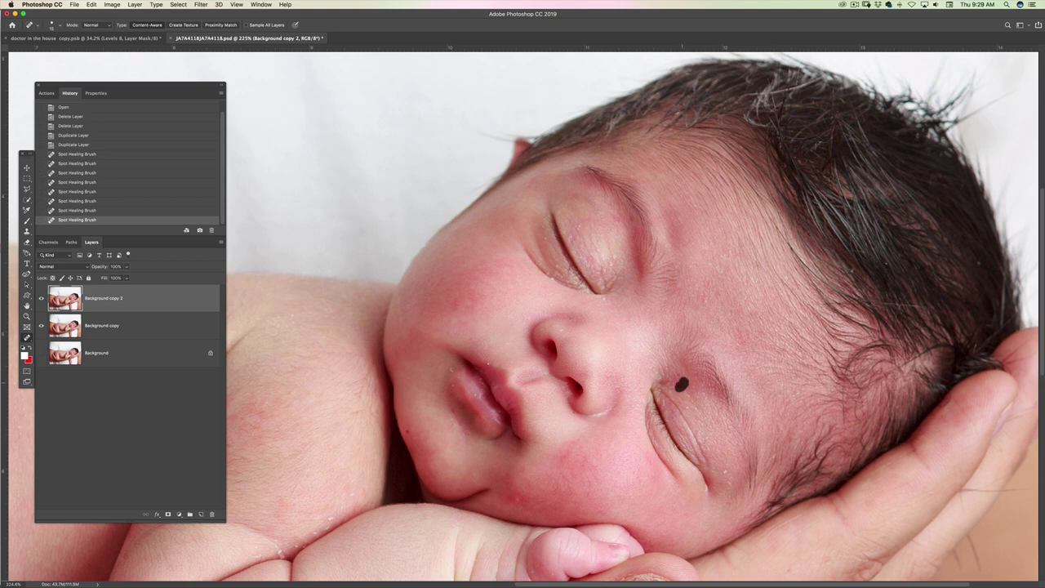
{"action": "left_click", "coordinate": [688, 409]}
{"action": "left_click", "coordinate": [695, 410]}
{"action": "left_click", "coordinate": [724, 471]}
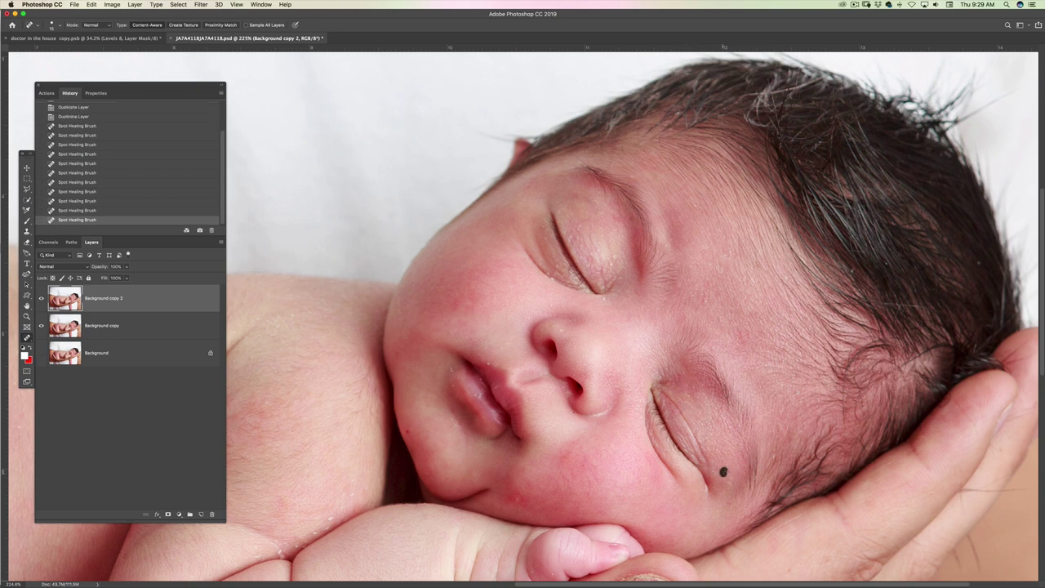
{"action": "left_click", "coordinate": [729, 485]}
{"action": "left_click", "coordinate": [518, 497]}
{"action": "left_click", "coordinate": [452, 369]}
Step: Heal the small blemishes on the baby's arm and the white spots on the wrist
{"action": "left_click_drag", "start_coordinate": [440, 421], "coordinate": [693, 353]}
{"action": "left_click", "coordinate": [580, 457]}
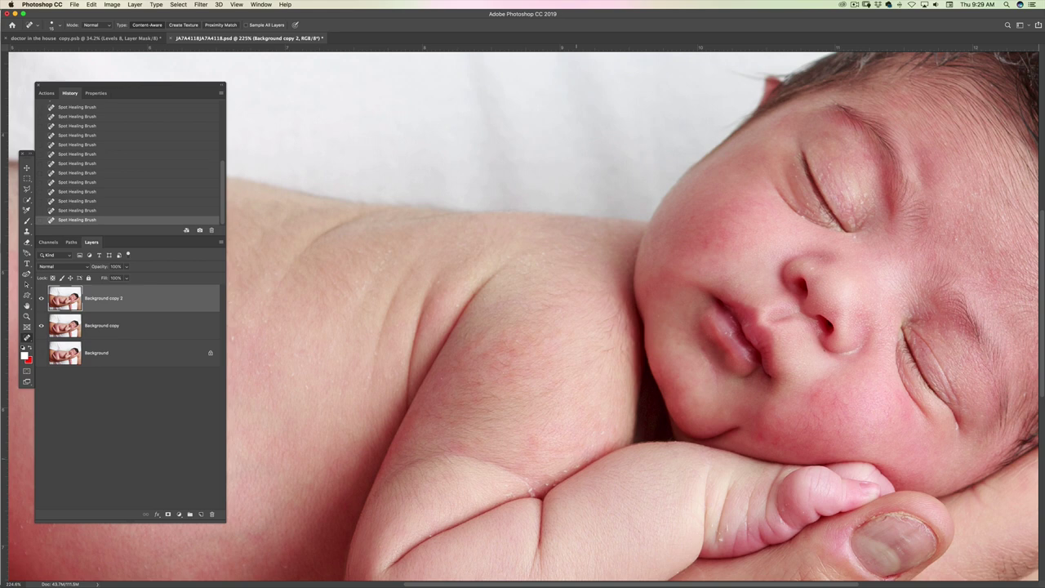
{"action": "left_click", "coordinate": [576, 465]}
{"action": "left_click_drag", "start_coordinate": [618, 495], "coordinate": [496, 299]}
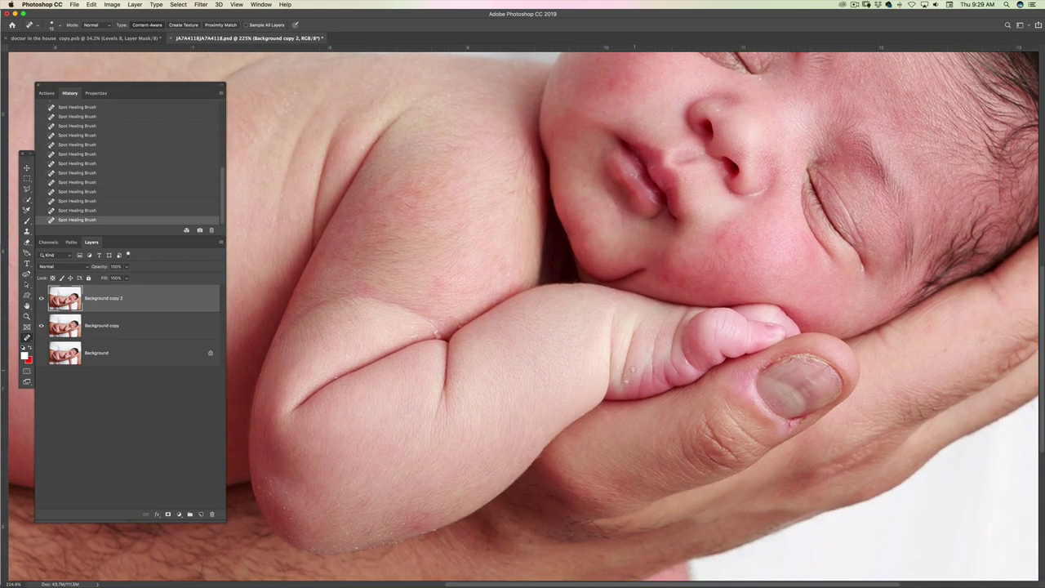
{"action": "left_click", "coordinate": [631, 370]}
{"action": "left_click", "coordinate": [625, 383]}
{"action": "left_click", "coordinate": [618, 369]}
Step: Heal a flaky spot on the lower part of the baby's belly
{"action": "left_click_drag", "start_coordinate": [656, 398], "coordinate": [923, 433]}
{"action": "left_click_drag", "start_coordinate": [574, 435], "coordinate": [665, 391]}
{"action": "scroll", "coordinate": [665, 392], "scroll_direction": "left", "scroll_amount": 3}
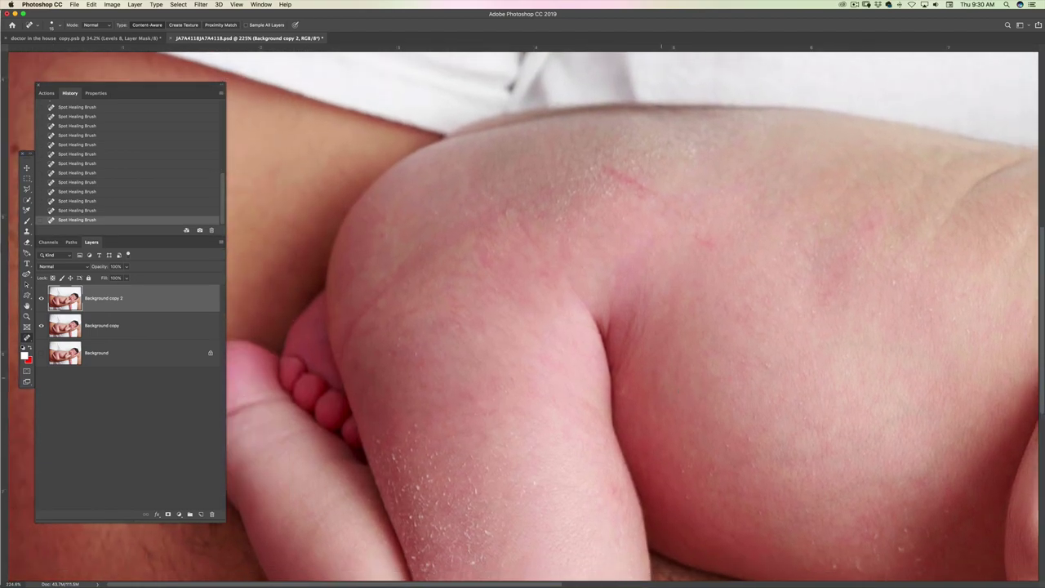
{"action": "scroll", "coordinate": [522, 327], "scroll_direction": "down", "scroll_amount": 5}
{"action": "scroll", "coordinate": [522, 327], "scroll_direction": "right", "scroll_amount": 4}
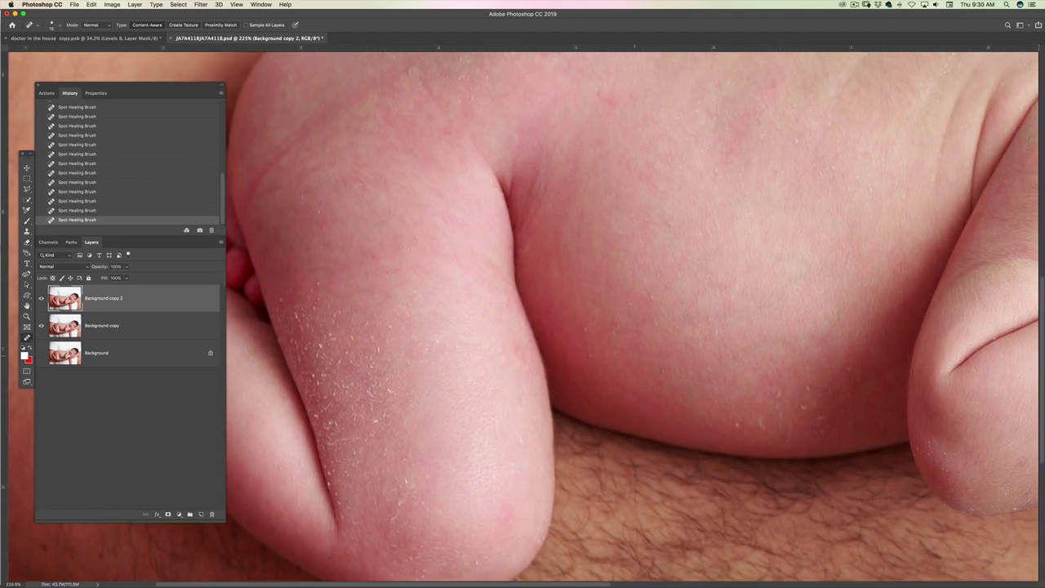
{"action": "left_click", "coordinate": [755, 415]}
Step: Switch to full screen mode and patch the red scratch on the baby's lower back with the Patch Tool
{"action": "key", "text": "z"}
{"action": "left_click_drag", "start_coordinate": [475, 219], "coordinate": [443, 312]}
{"action": "scroll", "coordinate": [571, 347], "scroll_direction": "up", "scroll_amount": 3}
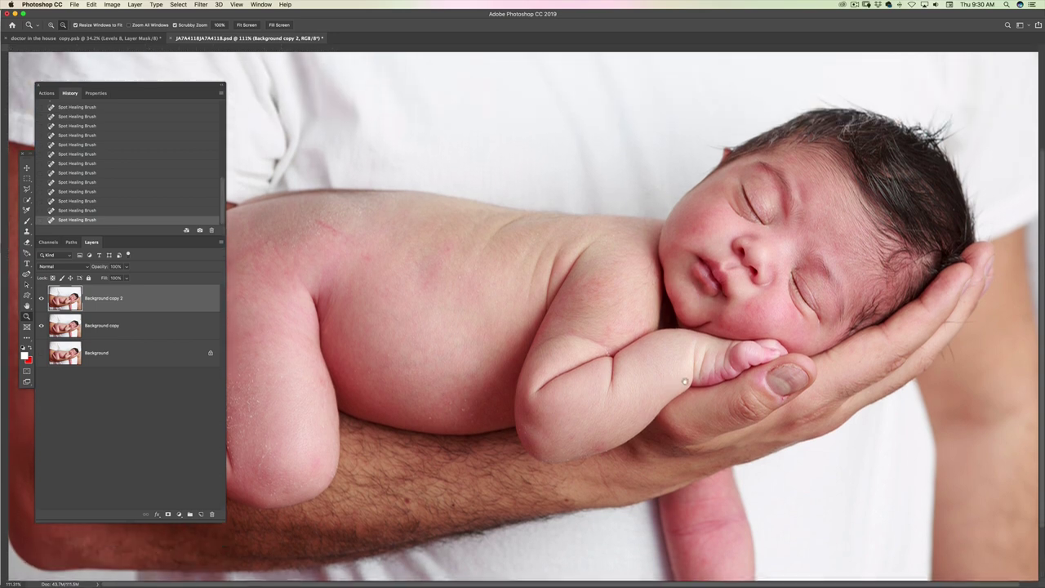
{"action": "key", "text": "f"}
{"action": "left_click_drag", "start_coordinate": [371, 330], "coordinate": [611, 343]}
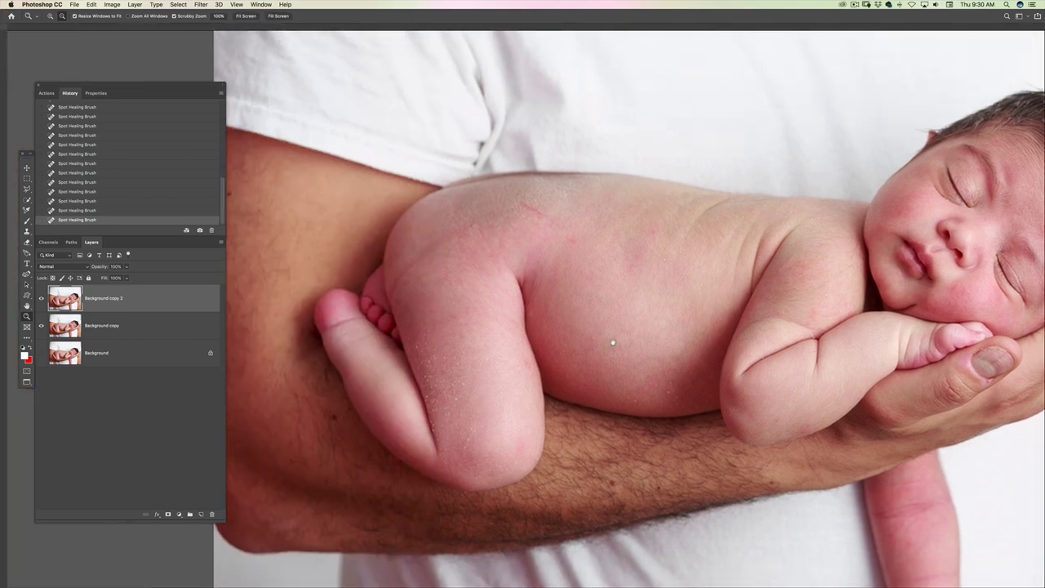
{"action": "left_click", "coordinate": [30, 339]}
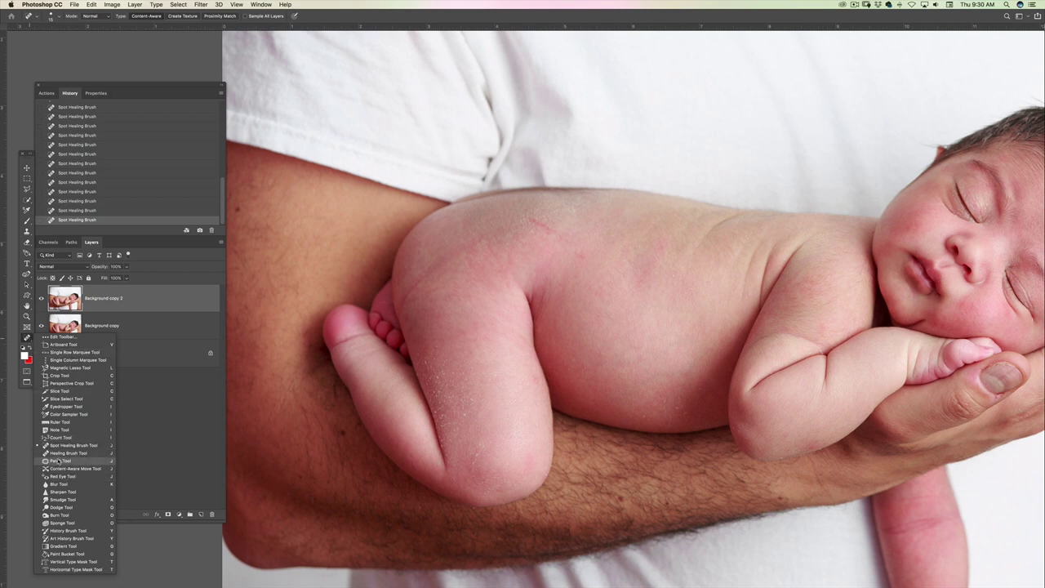
{"action": "left_click", "coordinate": [57, 461]}
{"action": "mouse_move", "coordinate": [543, 219]}
{"action": "left_mouse_down"}
{"action": "mouse_move", "coordinate": [546, 250]}
{"action": "mouse_move", "coordinate": [592, 264]}
{"action": "mouse_move", "coordinate": [589, 239]}
{"action": "left_mouse_up"}
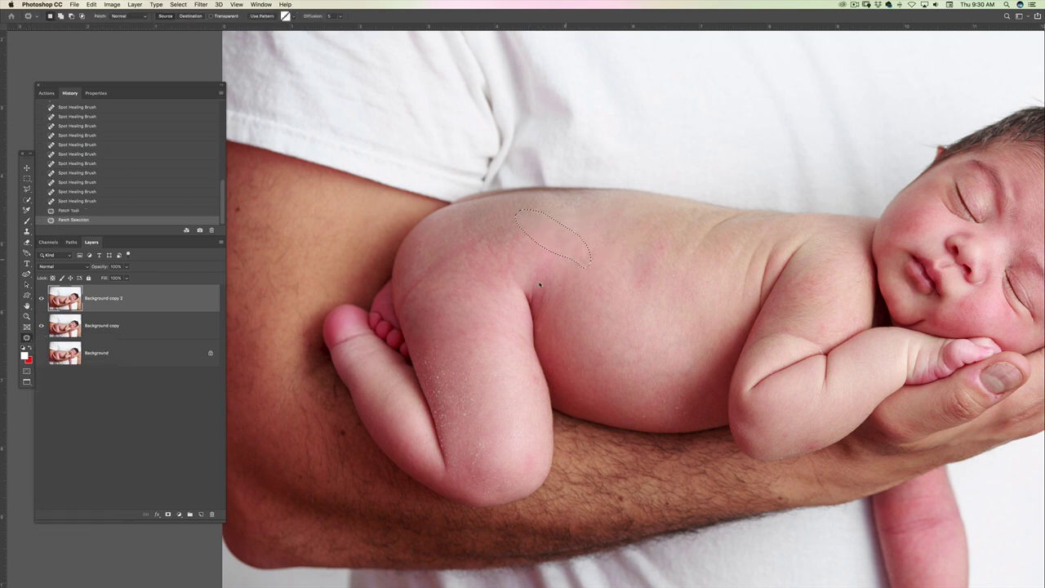
Step: Patch the reddened skin on the baby's hip with cleaner skin nearby
{"action": "left_click", "coordinate": [491, 273]}
{"action": "mouse_move", "coordinate": [407, 286]}
{"action": "left_mouse_down"}
{"action": "mouse_move", "coordinate": [407, 312]}
{"action": "mouse_move", "coordinate": [428, 293]}
{"action": "mouse_move", "coordinate": [425, 268]}
{"action": "mouse_move", "coordinate": [444, 305]}
{"action": "mouse_move", "coordinate": [459, 240]}
{"action": "left_mouse_up"}
{"action": "left_click_drag", "start_coordinate": [460, 255], "coordinate": [474, 290]}
{"action": "left_click", "coordinate": [632, 263]}
Step: Patch the flaky skin along the lower edge of the belly with smoother skin above it and clear the selection
{"action": "left_click_drag", "start_coordinate": [725, 291], "coordinate": [557, 337]}
{"action": "mouse_move", "coordinate": [518, 446]}
{"action": "left_mouse_down"}
{"action": "mouse_move", "coordinate": [459, 394]}
{"action": "mouse_move", "coordinate": [463, 420]}
{"action": "mouse_move", "coordinate": [525, 411]}
{"action": "mouse_move", "coordinate": [539, 382]}
{"action": "left_mouse_up"}
{"action": "key", "text": "super+d"}
{"action": "key", "text": "super+d"}
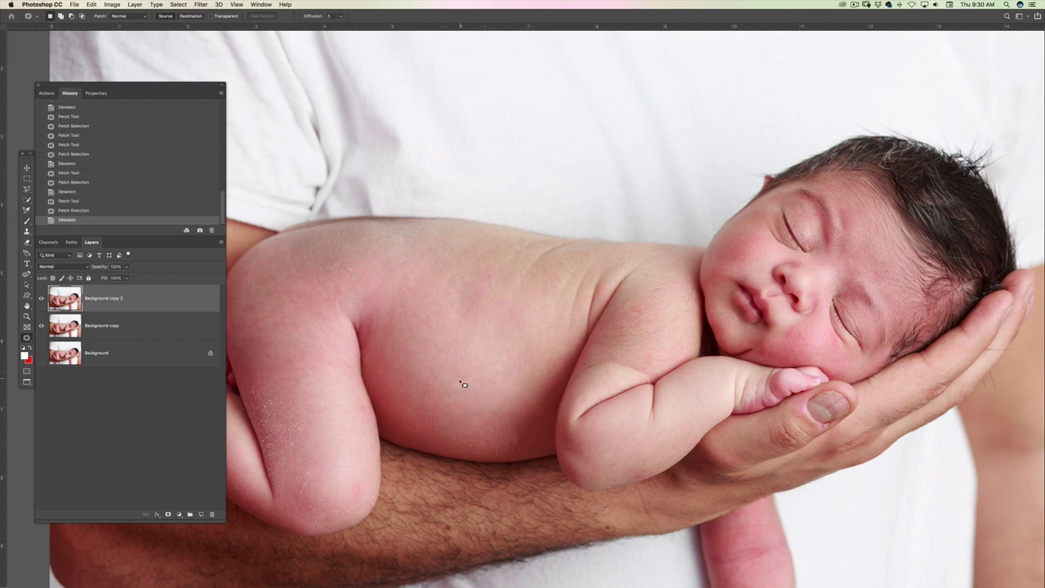
Step: Patch the remaining small blemishes on the middle of the baby's belly
{"action": "mouse_move", "coordinate": [470, 388]}
{"action": "left_mouse_down"}
{"action": "mouse_move", "coordinate": [487, 395]}
{"action": "mouse_move", "coordinate": [455, 398]}
{"action": "left_mouse_up"}
{"action": "left_click_drag", "start_coordinate": [449, 399], "coordinate": [441, 397]}
{"action": "left_click", "coordinate": [415, 406]}
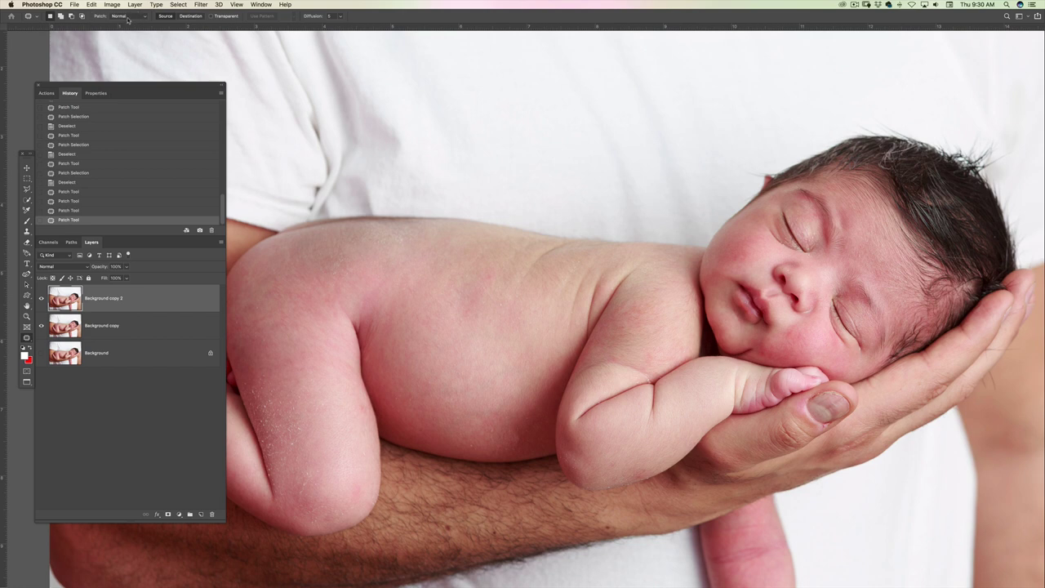
{"action": "left_click", "coordinate": [178, 5]}
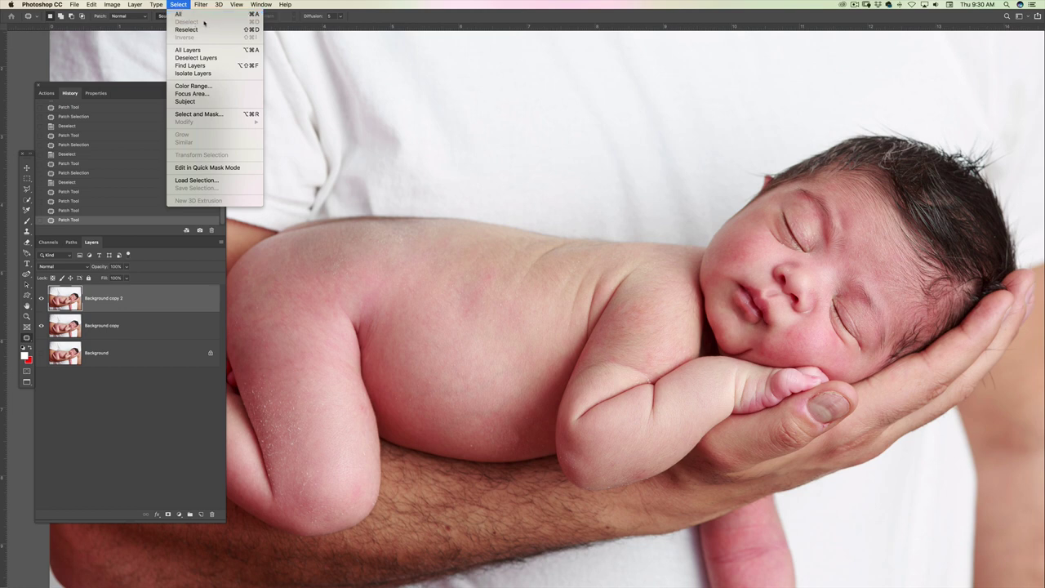
{"action": "key", "text": "Escape"}
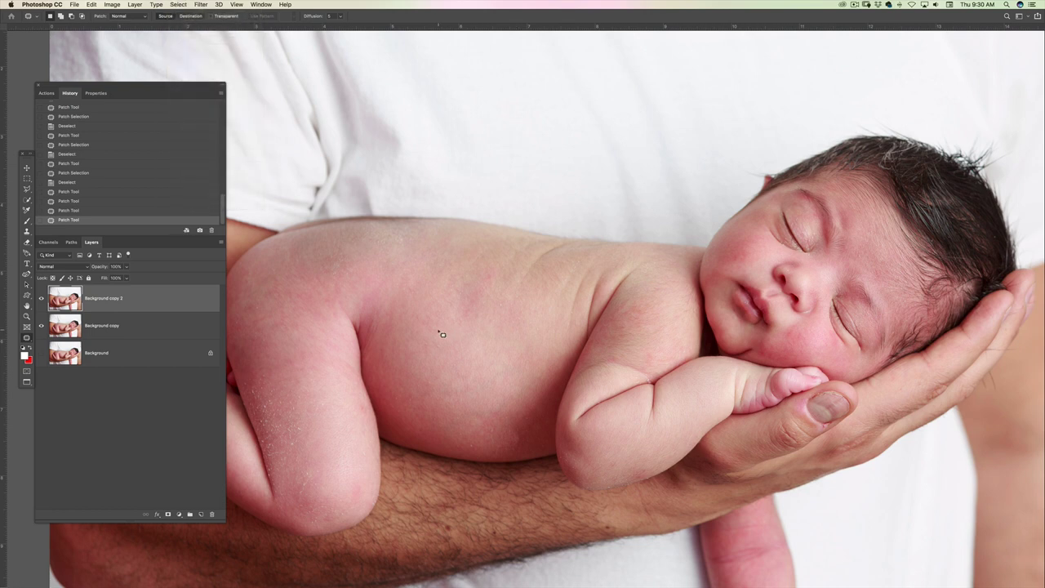
Step: Merge the "Background copy" and "Background copy 2" layers into one layer
{"action": "left_click_drag", "start_coordinate": [422, 345], "coordinate": [531, 353]}
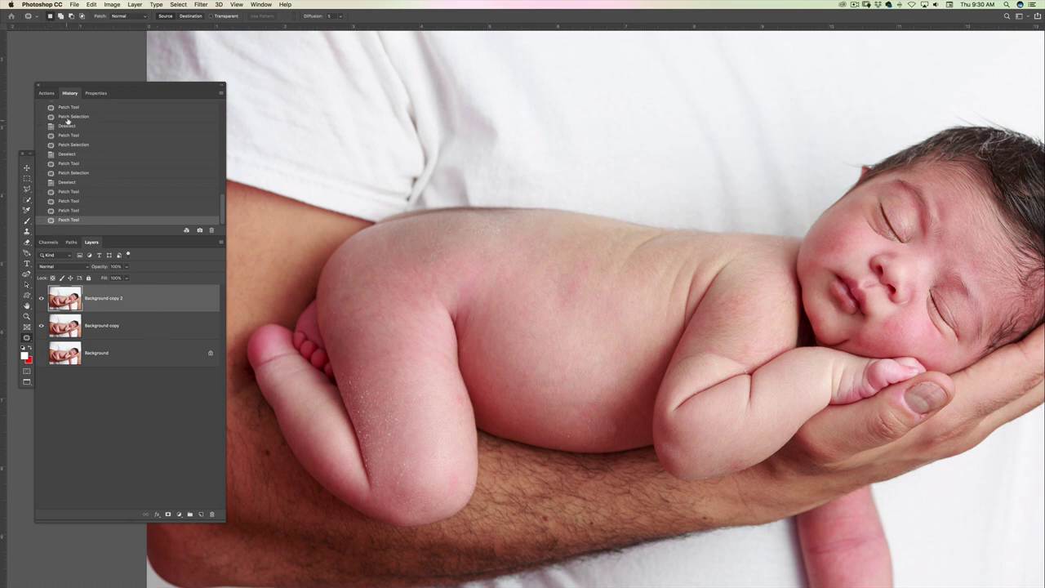
{"action": "left_click", "coordinate": [169, 325], "text": "shift"}
{"action": "right_click", "coordinate": [137, 314]}
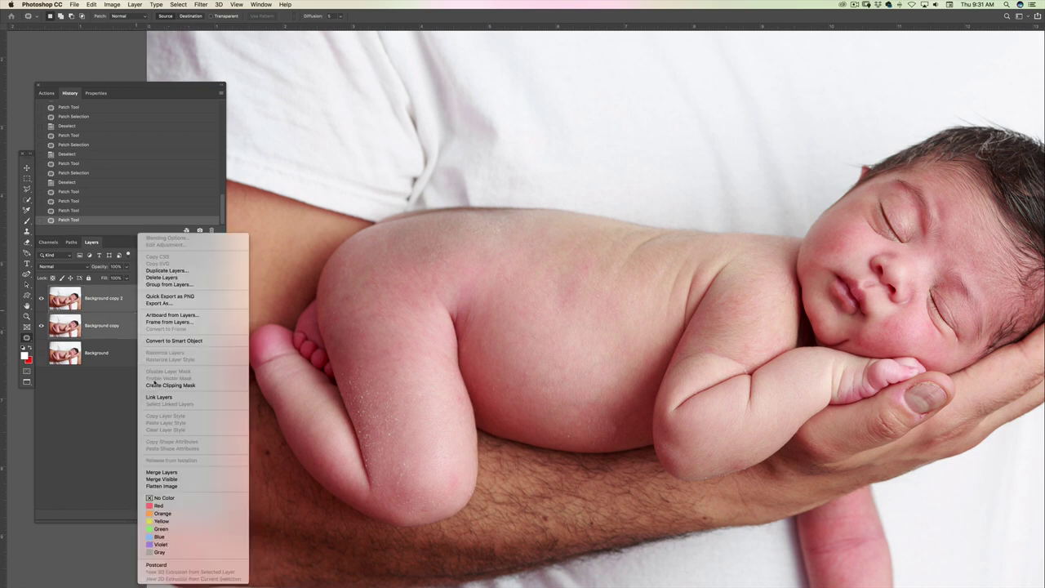
{"action": "left_click", "coordinate": [163, 472]}
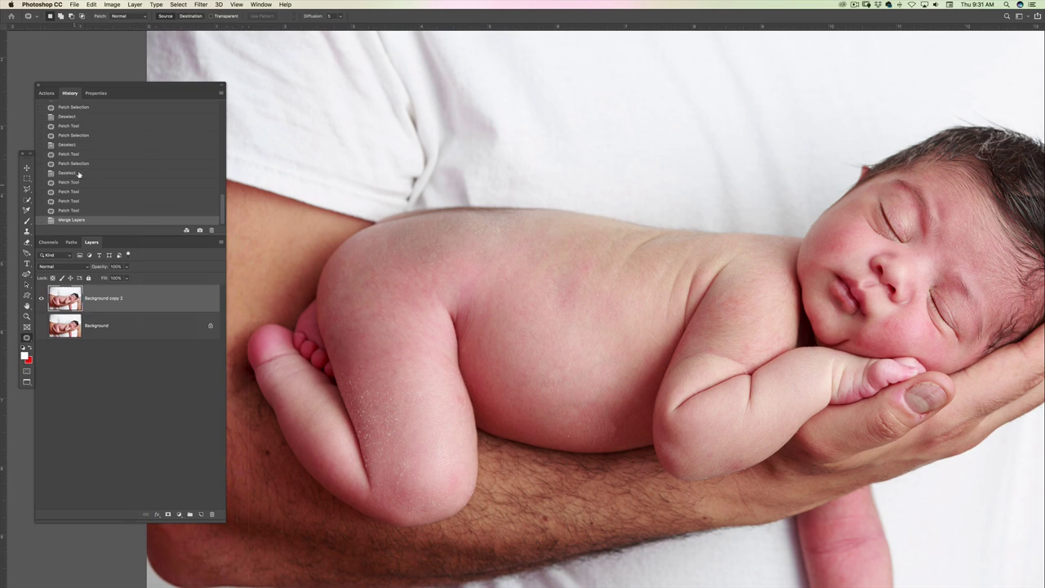
Step: Run the "Frequency separation clasic" action on the merged layer and continue past its painting instructions
{"action": "left_click", "coordinate": [46, 93]}
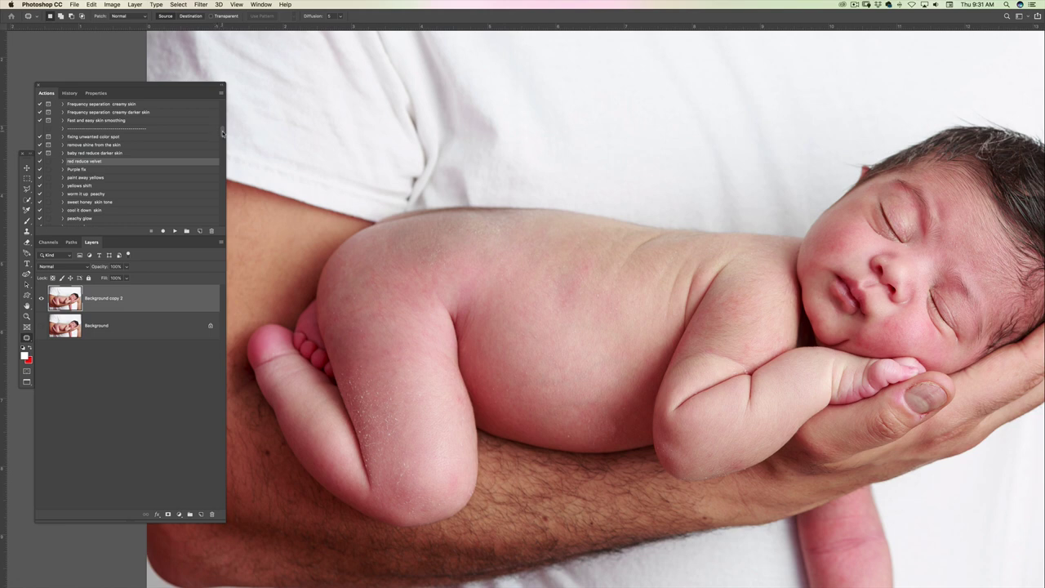
{"action": "left_click_drag", "start_coordinate": [222, 133], "coordinate": [219, 107]}
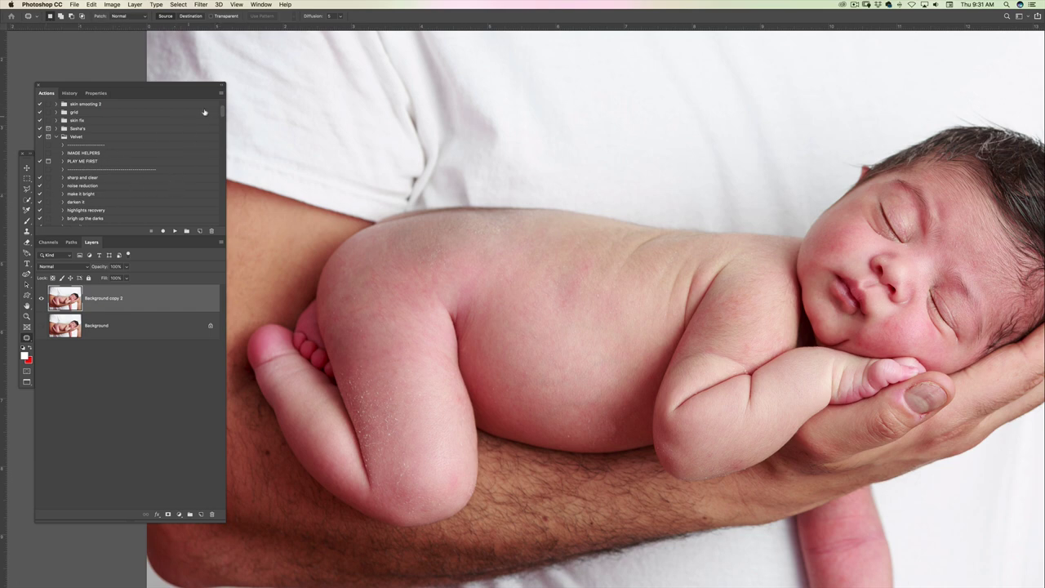
{"action": "left_click_drag", "start_coordinate": [222, 113], "coordinate": [222, 122]}
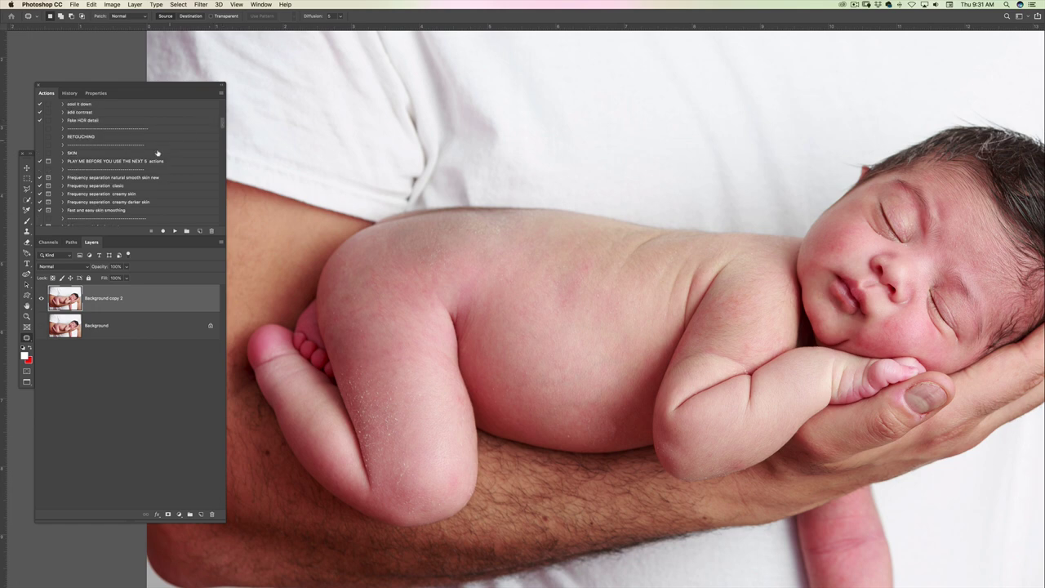
{"action": "left_click", "coordinate": [128, 186]}
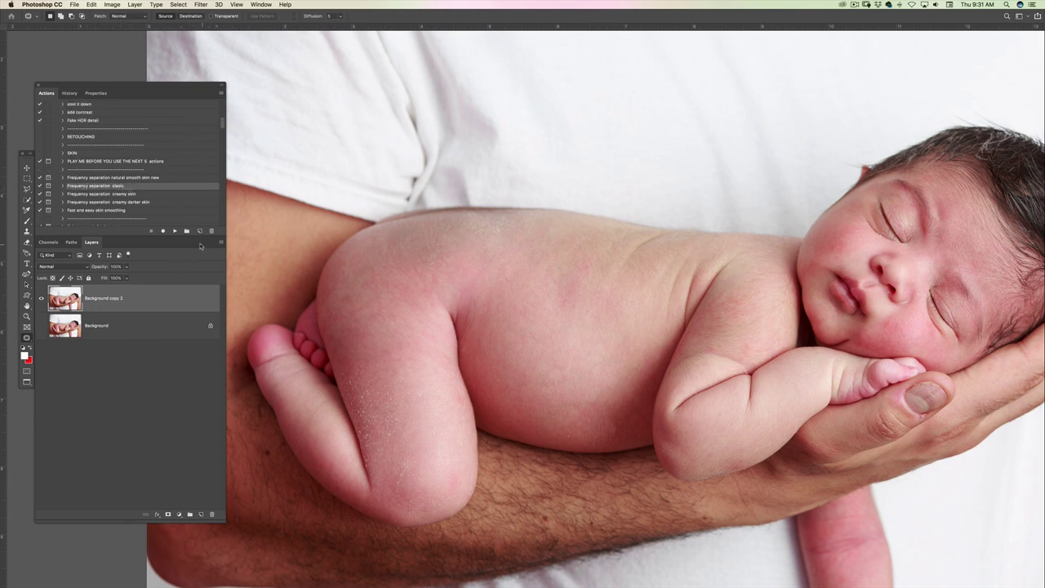
{"action": "left_click", "coordinate": [173, 233]}
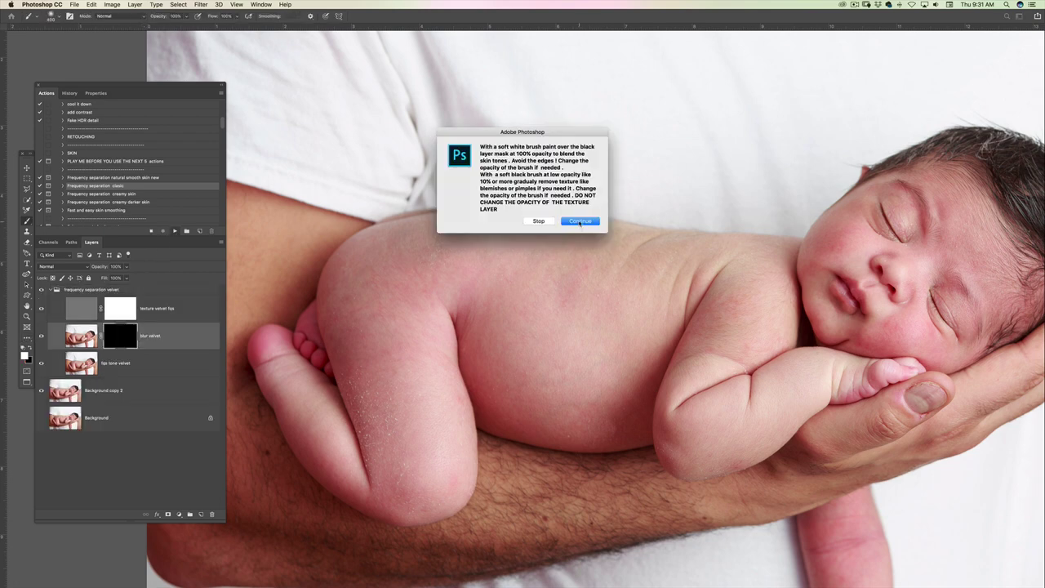
{"action": "left_click", "coordinate": [580, 221]}
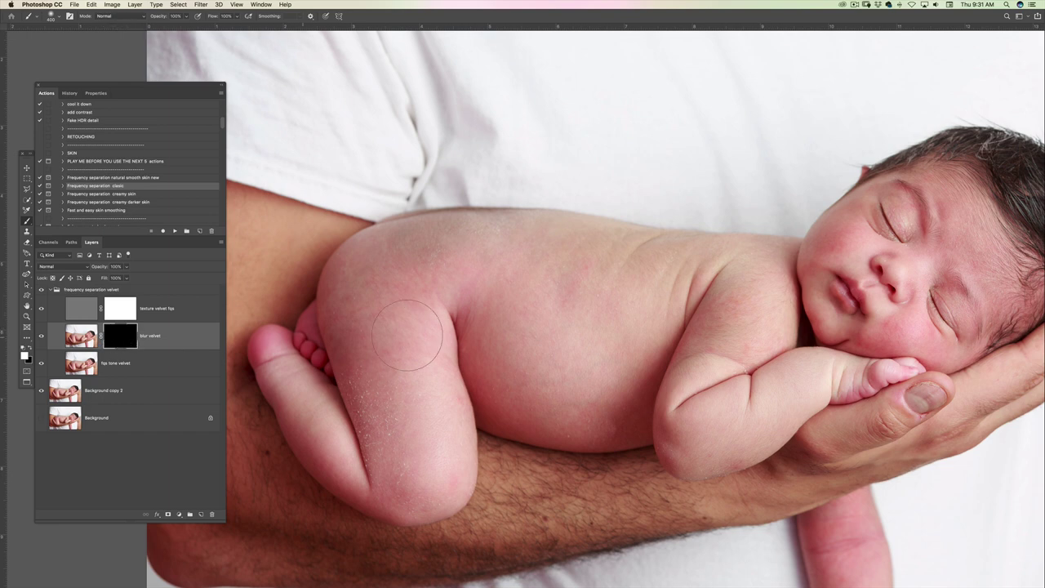
Step: Blend the skin tones on the baby's back and belly by painting white on the "blur velvet" mask with a soft round brush
{"action": "left_click", "coordinate": [582, 331]}
{"action": "right_click", "coordinate": [573, 310]}
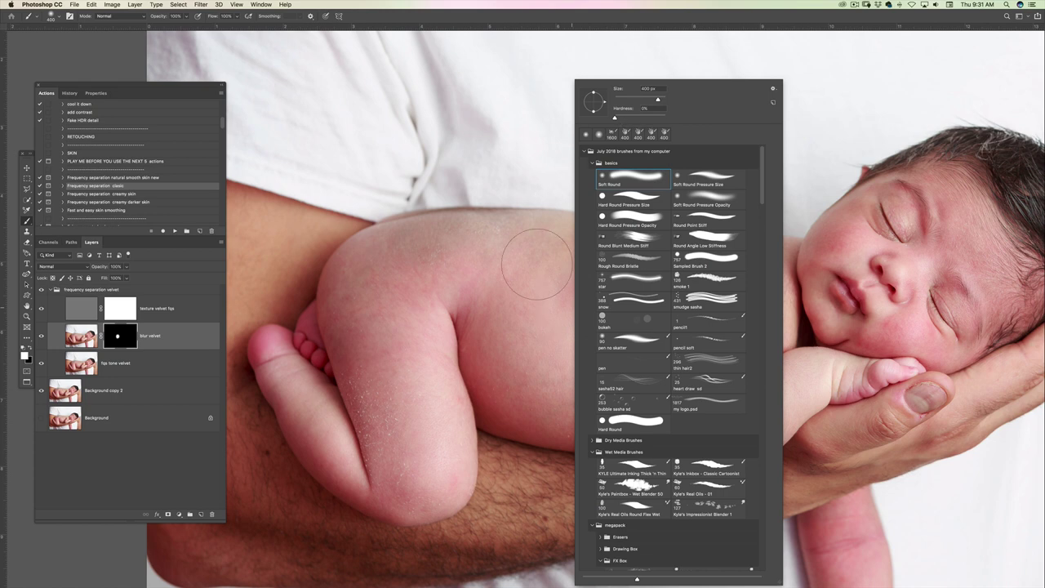
{"action": "mouse_move", "coordinate": [531, 274]}
{"action": "left_mouse_down"}
{"action": "mouse_move", "coordinate": [509, 280]}
{"action": "mouse_move", "coordinate": [560, 303]}
{"action": "left_mouse_up"}
{"action": "key", "text": "["}
{"action": "key", "text": "["}
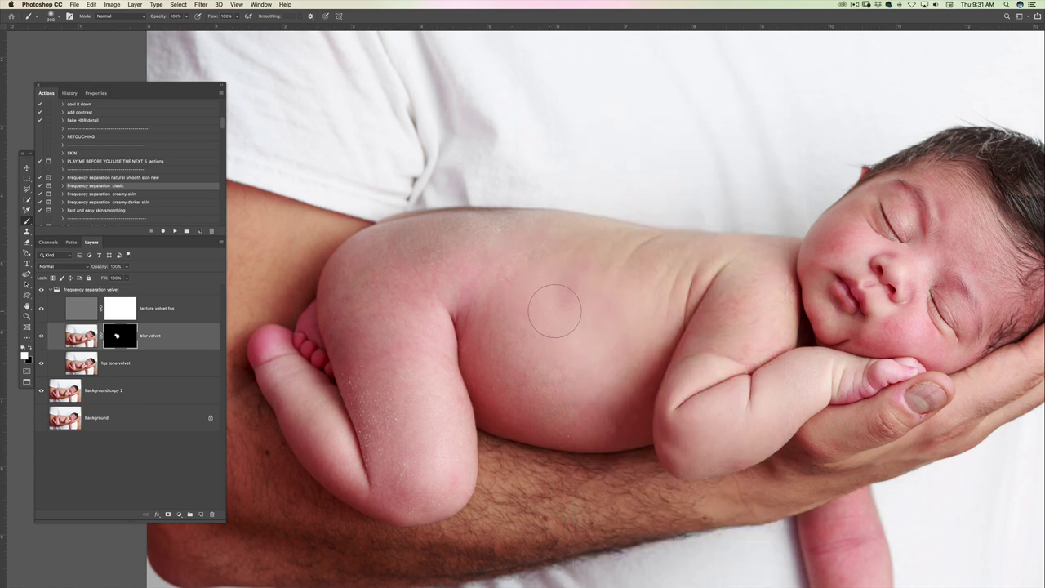
Step: Blend the red patches on the baby's upper arm with a 175 px brush and compare the area with the texture layer hidden and shown
{"action": "key", "text": "bracketleft"}
{"action": "key", "text": "bracketleft"}
{"action": "key", "text": "bracketleft"}
{"action": "key", "text": "z"}
{"action": "mouse_move", "coordinate": [742, 339]}
{"action": "left_mouse_down"}
{"action": "mouse_move", "coordinate": [797, 299]}
{"action": "mouse_move", "coordinate": [634, 326]}
{"action": "left_mouse_up"}
{"action": "key", "text": "b"}
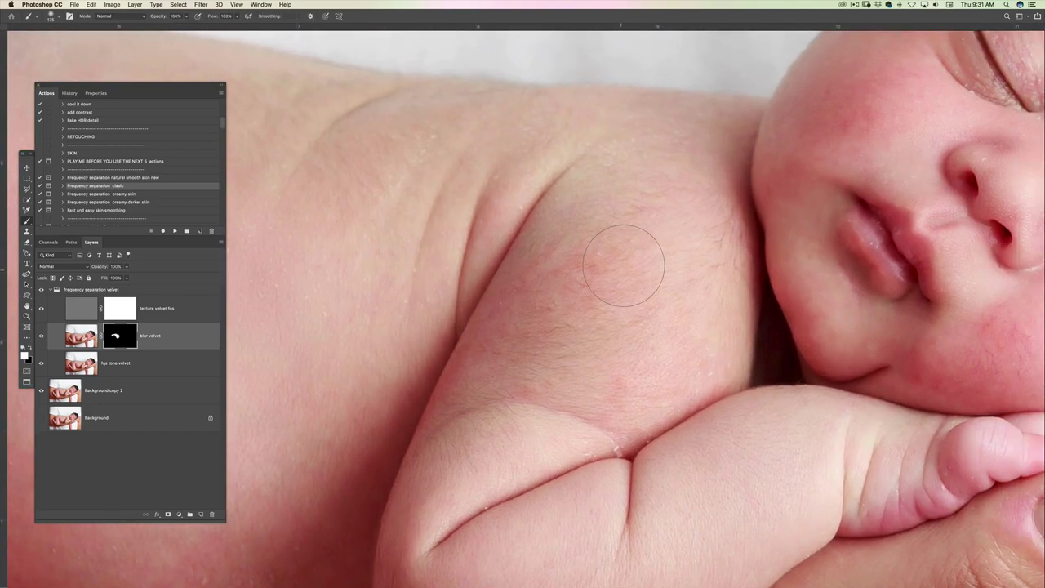
{"action": "left_click", "coordinate": [41, 309]}
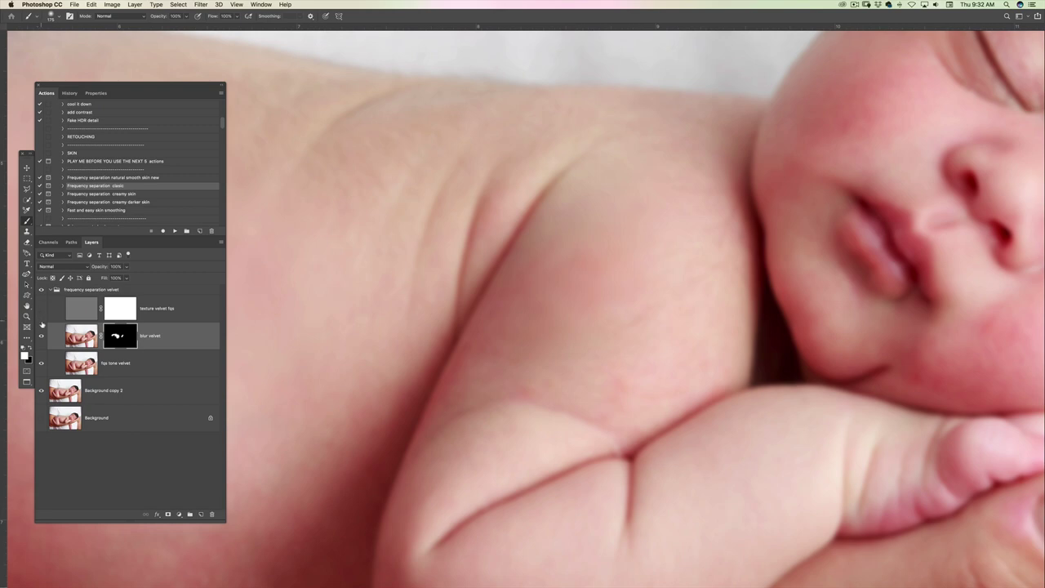
{"action": "left_click", "coordinate": [41, 308]}
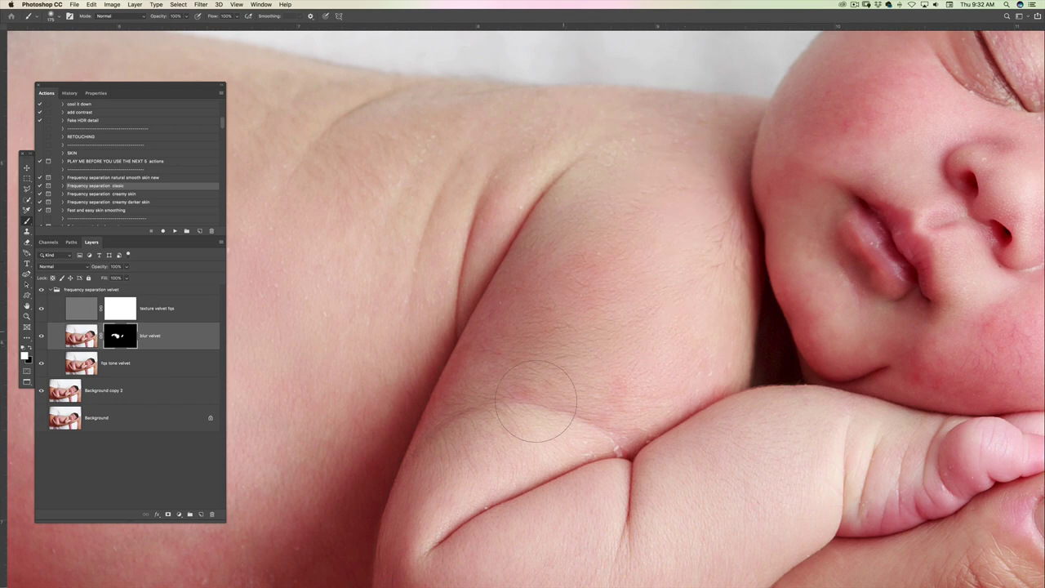
Step: Blend the uneven skin tones across the baby's back, belly and hip by painting white on the "blur velvet" mask
{"action": "scroll", "coordinate": [719, 506], "scroll_direction": "up", "scroll_amount": 5}
{"action": "scroll", "coordinate": [718, 506], "scroll_direction": "right", "scroll_amount": 3}
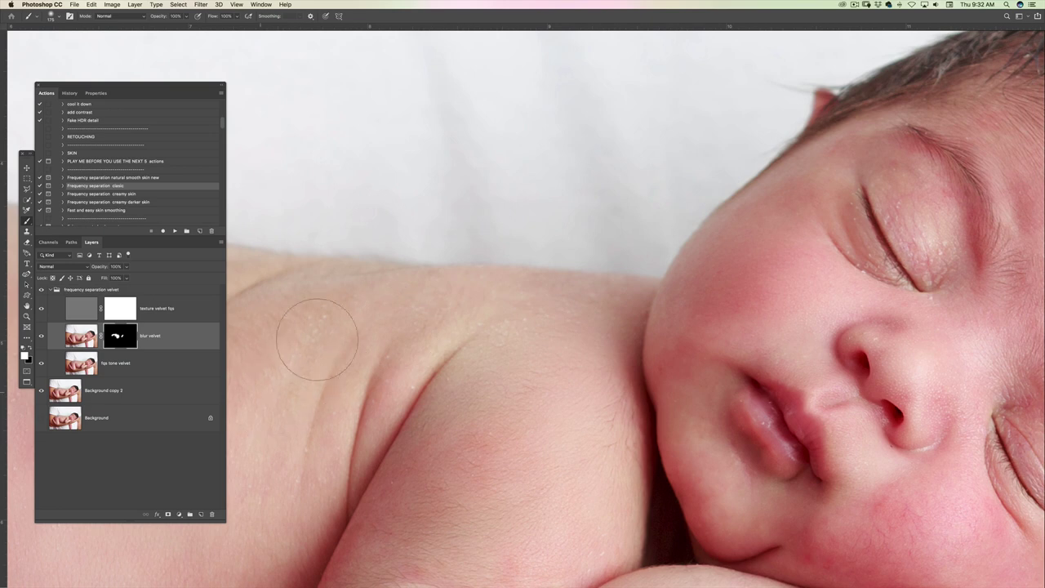
{"action": "scroll", "coordinate": [426, 342], "scroll_direction": "down", "scroll_amount": 4}
{"action": "scroll", "coordinate": [426, 342], "scroll_direction": "left", "scroll_amount": 4}
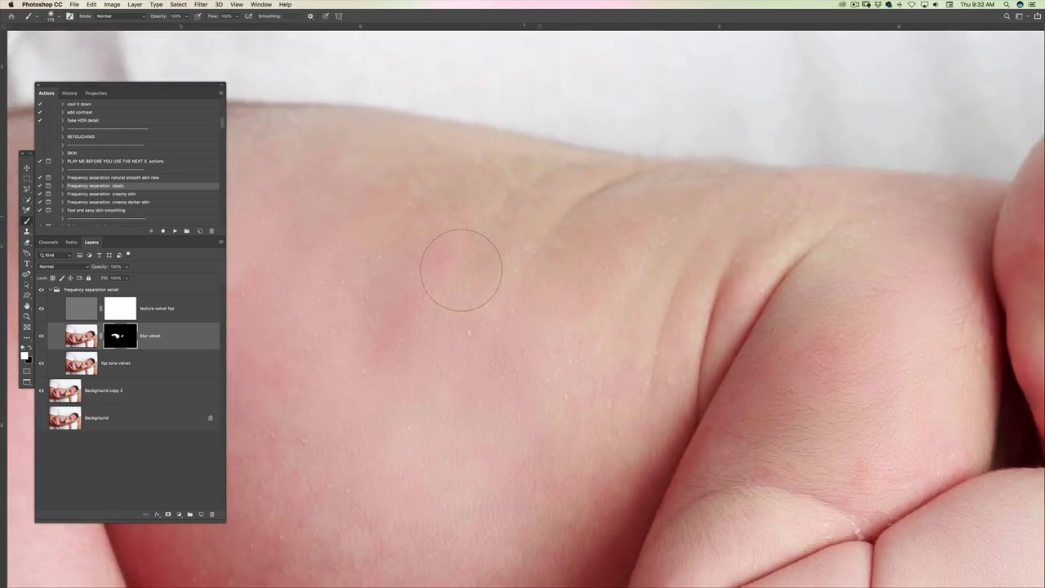
{"action": "scroll", "coordinate": [578, 473], "scroll_direction": "up", "scroll_amount": 5}
{"action": "scroll", "coordinate": [578, 473], "scroll_direction": "left", "scroll_amount": 3}
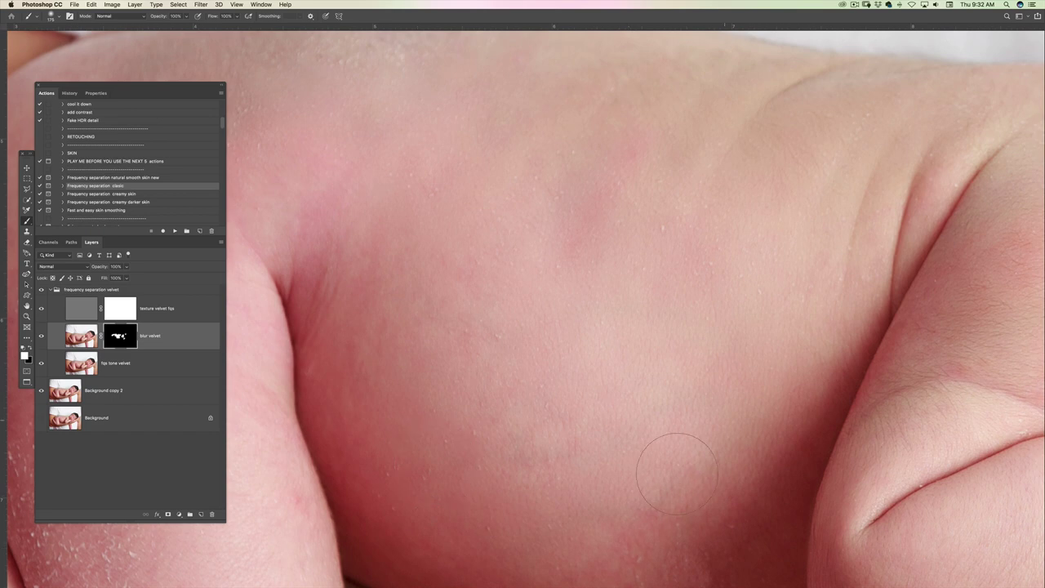
{"action": "mouse_move", "coordinate": [393, 206]}
{"action": "left_mouse_down"}
{"action": "mouse_move", "coordinate": [644, 174]}
{"action": "mouse_move", "coordinate": [533, 303]}
{"action": "left_mouse_up"}
{"action": "left_click_drag", "start_coordinate": [467, 335], "coordinate": [742, 279]}
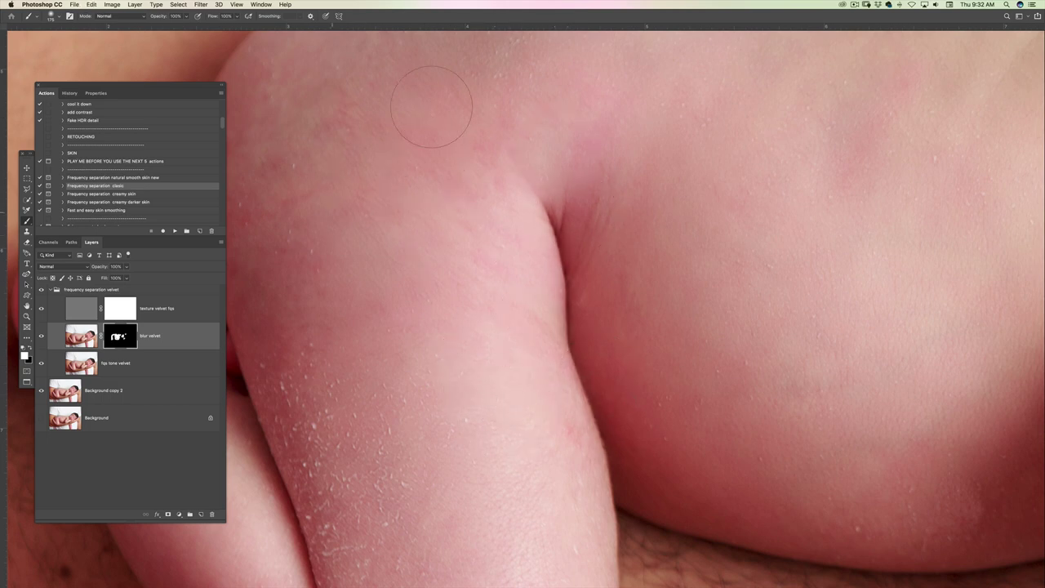
Step: Blend the skin tones on the baby's face by painting white on the "blur velvet" mask, using a smaller 90 px brush for detail
{"action": "key", "text": "z"}
{"action": "key", "text": "super+0"}
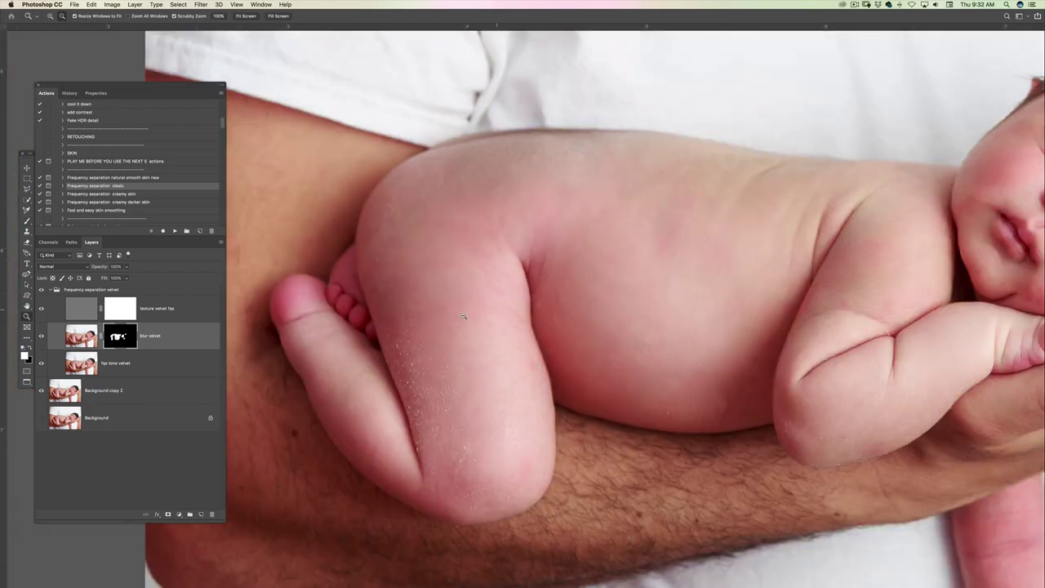
{"action": "key", "text": "b"}
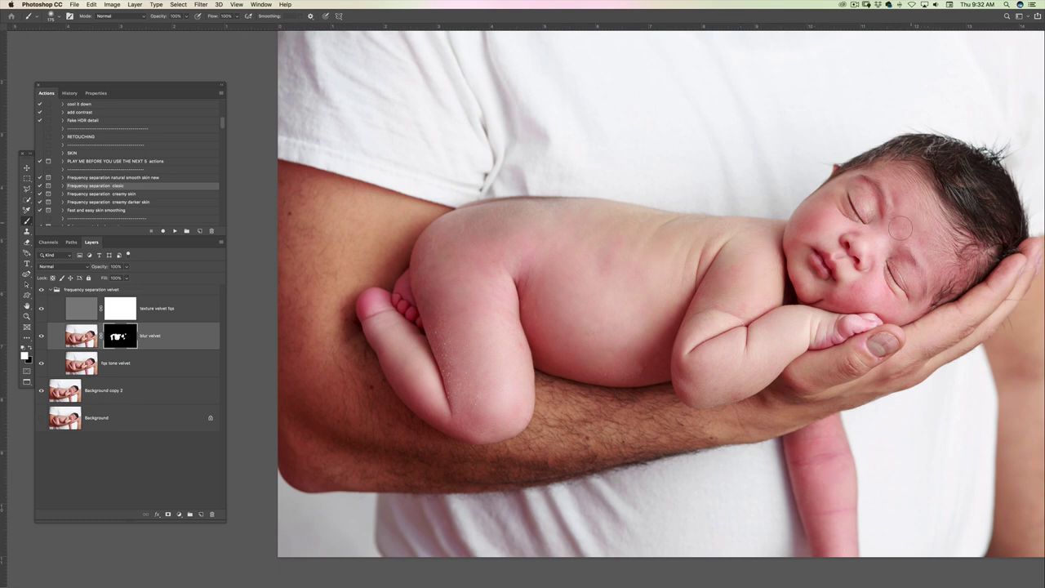
{"action": "left_click_drag", "start_coordinate": [933, 233], "coordinate": [685, 289]}
{"action": "key", "text": "z"}
{"action": "left_click", "coordinate": [669, 378]}
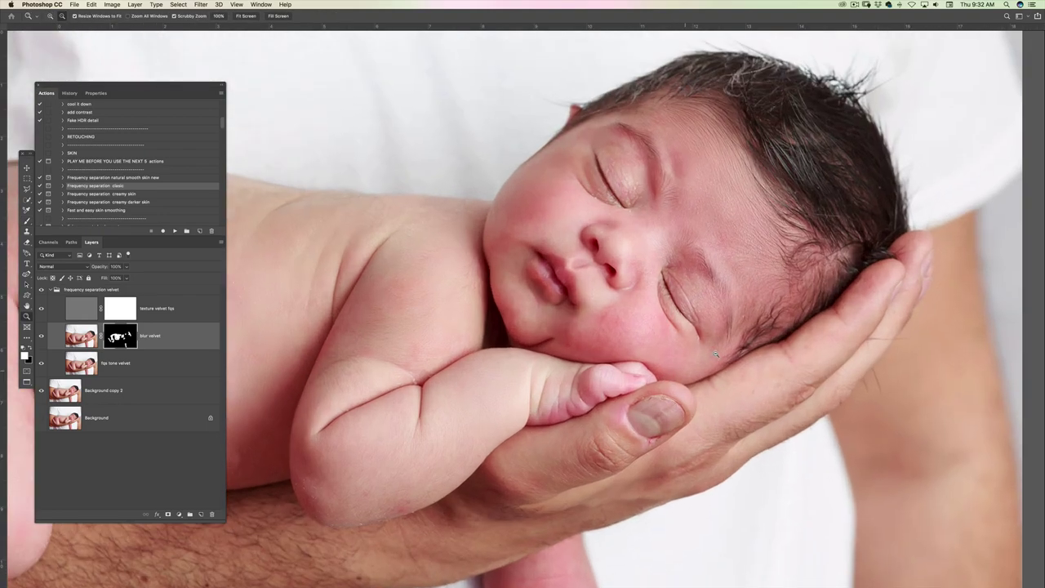
{"action": "key", "text": "b"}
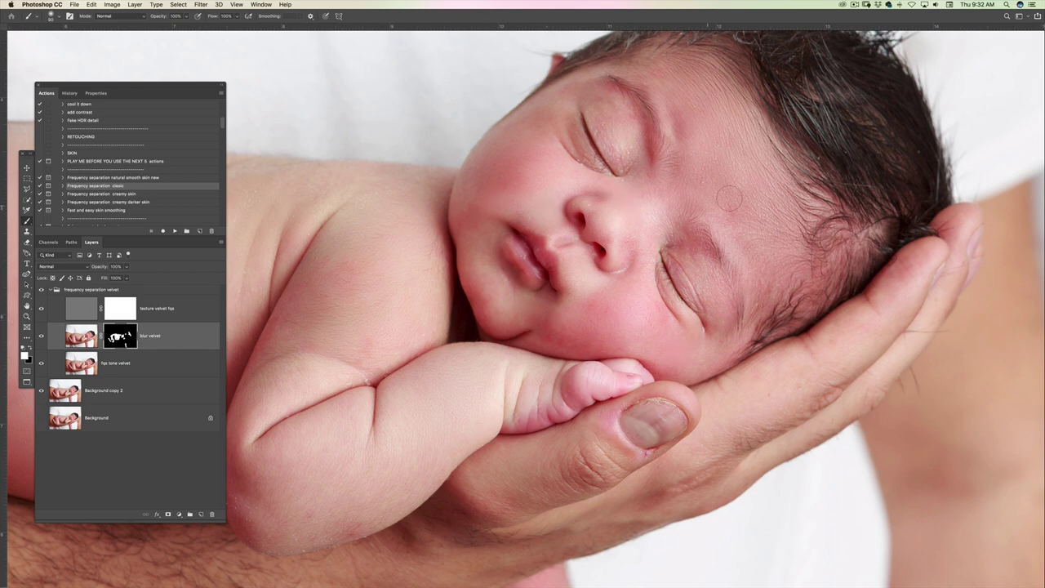
{"action": "left_click_drag", "start_coordinate": [701, 219], "coordinate": [658, 235]}
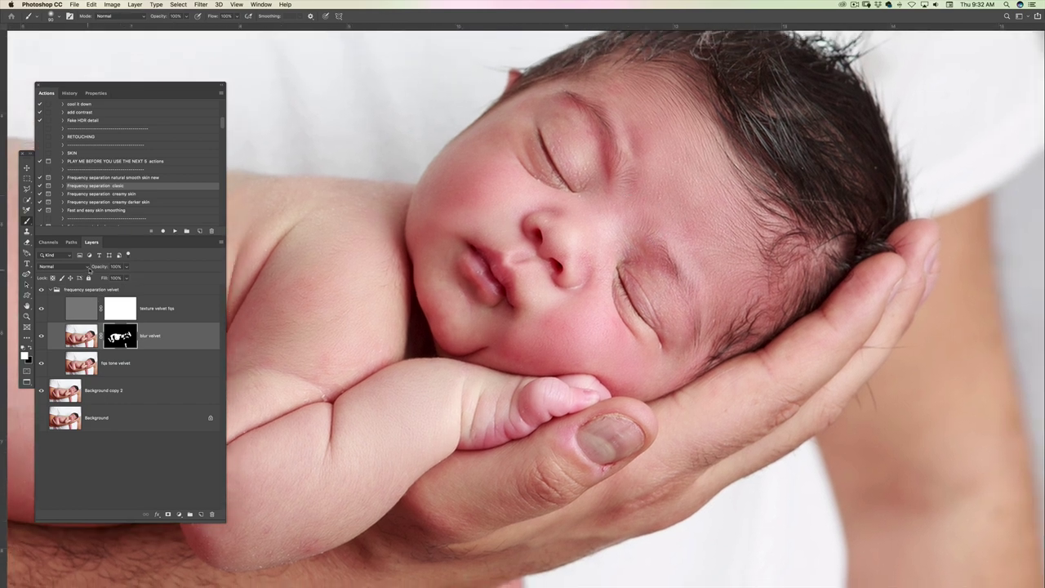
Step: Lower the "blur velvet" layer's opacity to 60% and check the blended skin on the arm and face
{"action": "left_click_drag", "start_coordinate": [99, 268], "coordinate": [92, 272]}
{"action": "scroll", "coordinate": [445, 349], "scroll_direction": "left", "scroll_amount": 10}
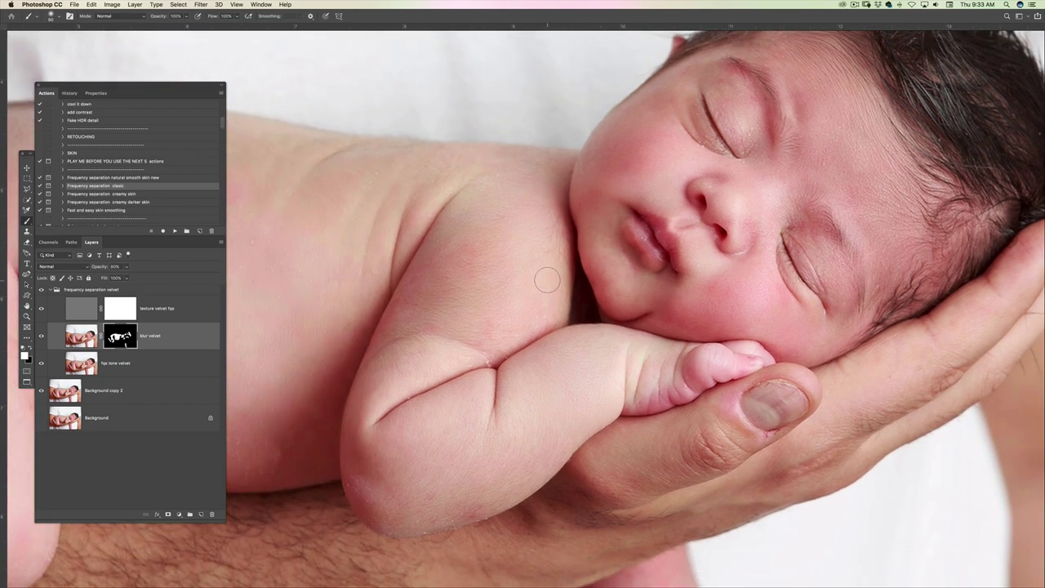
{"action": "scroll", "coordinate": [556, 251], "scroll_direction": "up", "scroll_amount": 2}
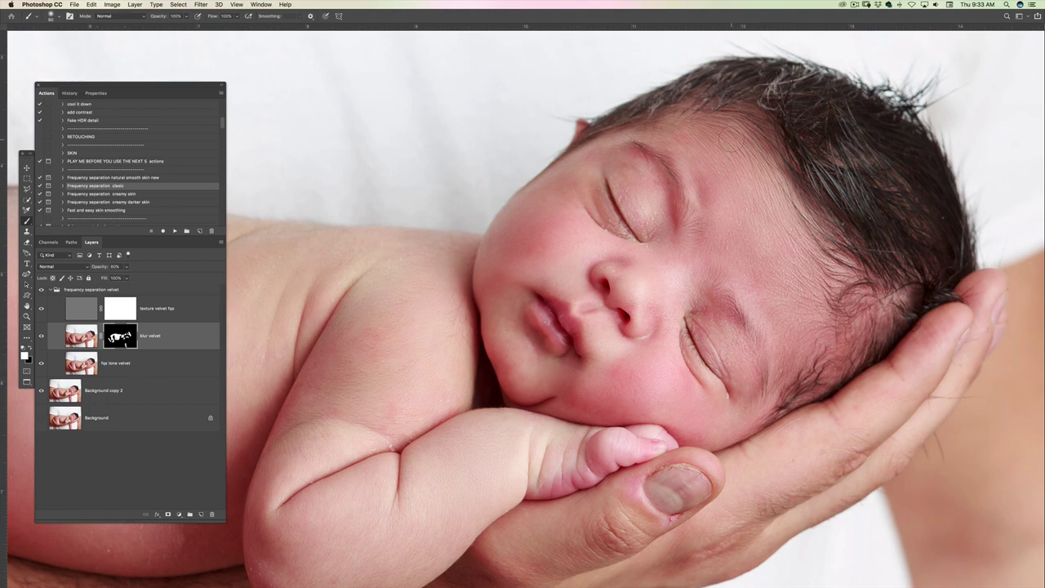
Step: Target the texture layer's mask and compare the baby's face with that layer hidden and shown
{"action": "key", "text": "z"}
{"action": "left_click_drag", "start_coordinate": [681, 244], "coordinate": [648, 238]}
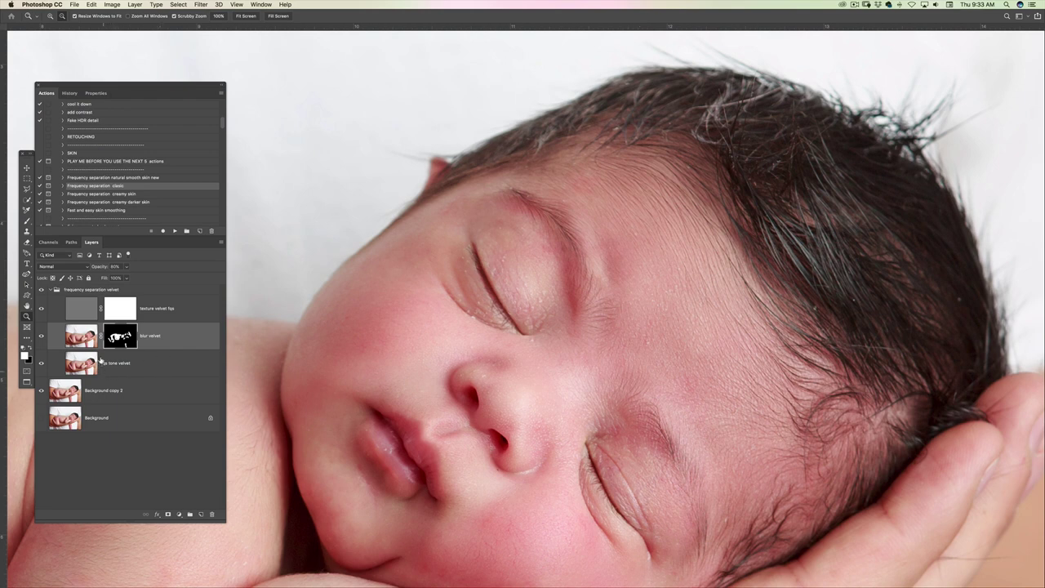
{"action": "left_click", "coordinate": [120, 312]}
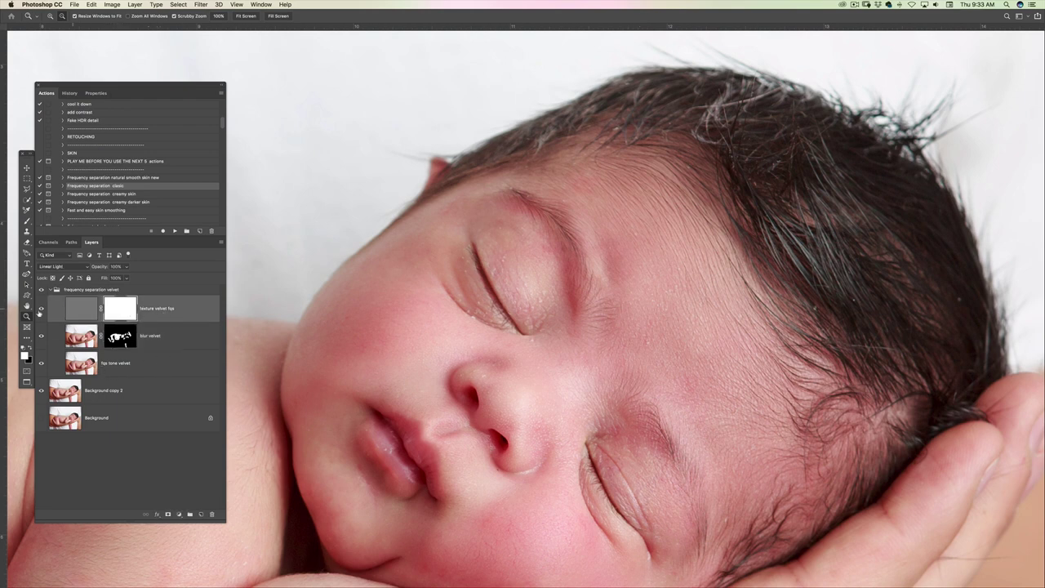
{"action": "left_click", "coordinate": [41, 309]}
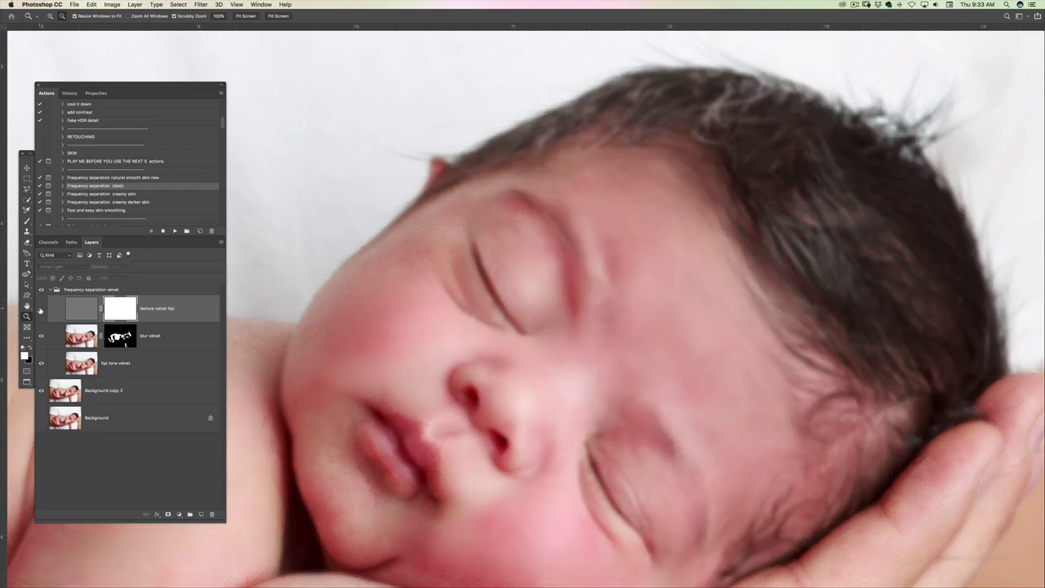
{"action": "left_click", "coordinate": [41, 309]}
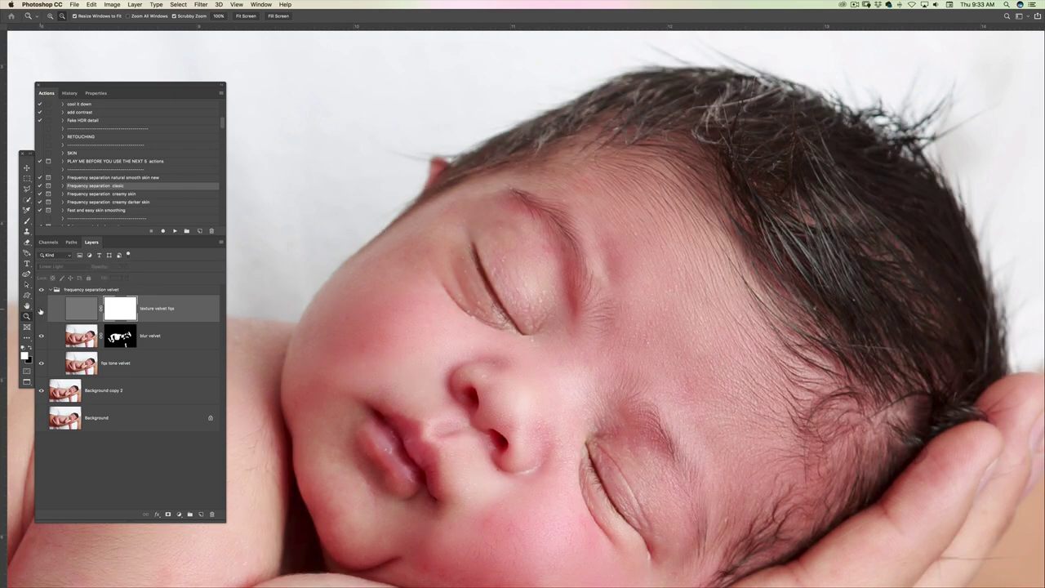
{"action": "left_click", "coordinate": [40, 310]}
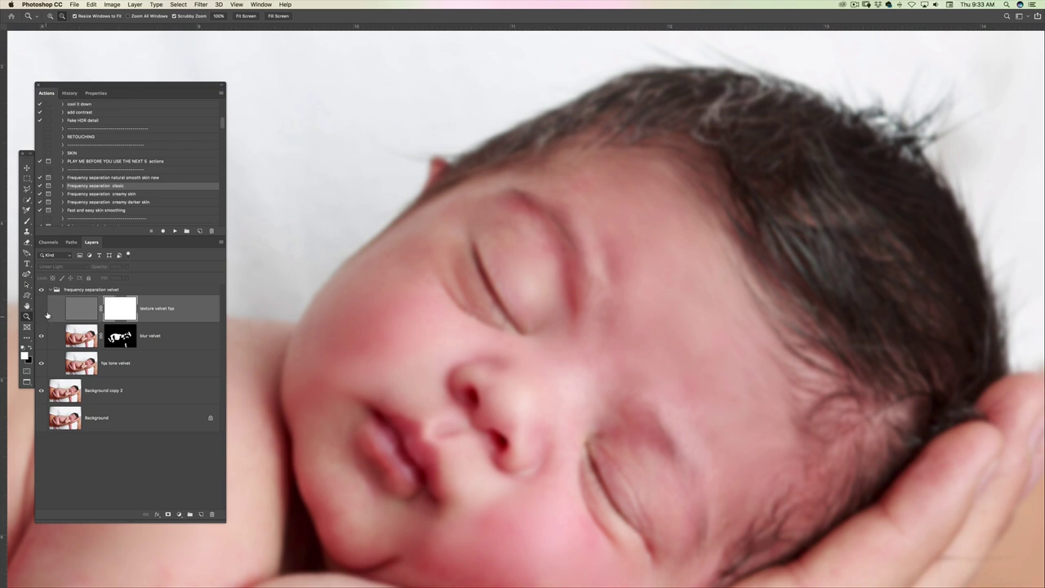
{"action": "left_click", "coordinate": [41, 309]}
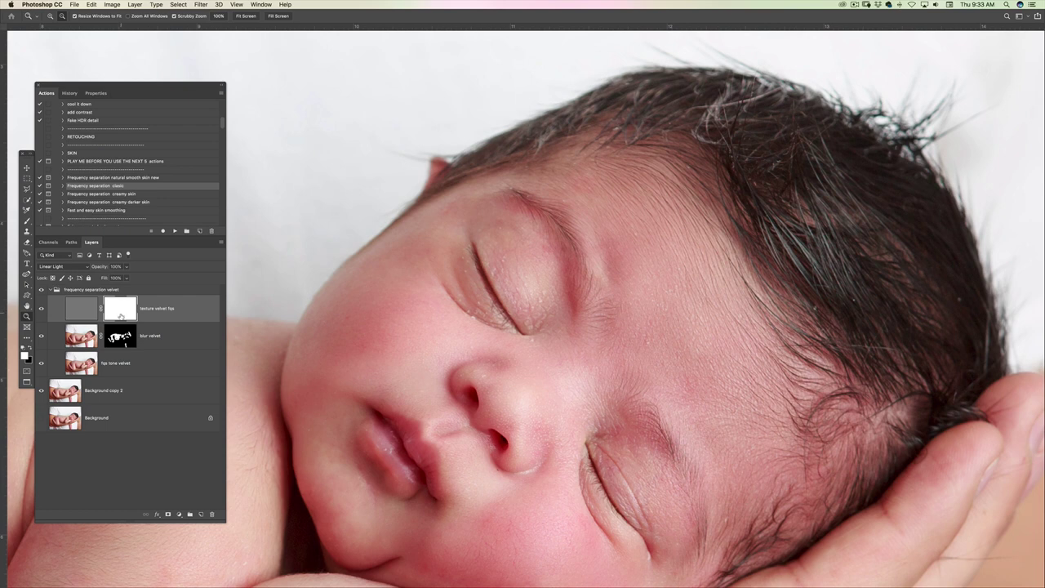
Step: Soften the flaky texture on the baby's face by painting black at 11% brush opacity on the texture layer's mask
{"action": "key", "text": "b"}
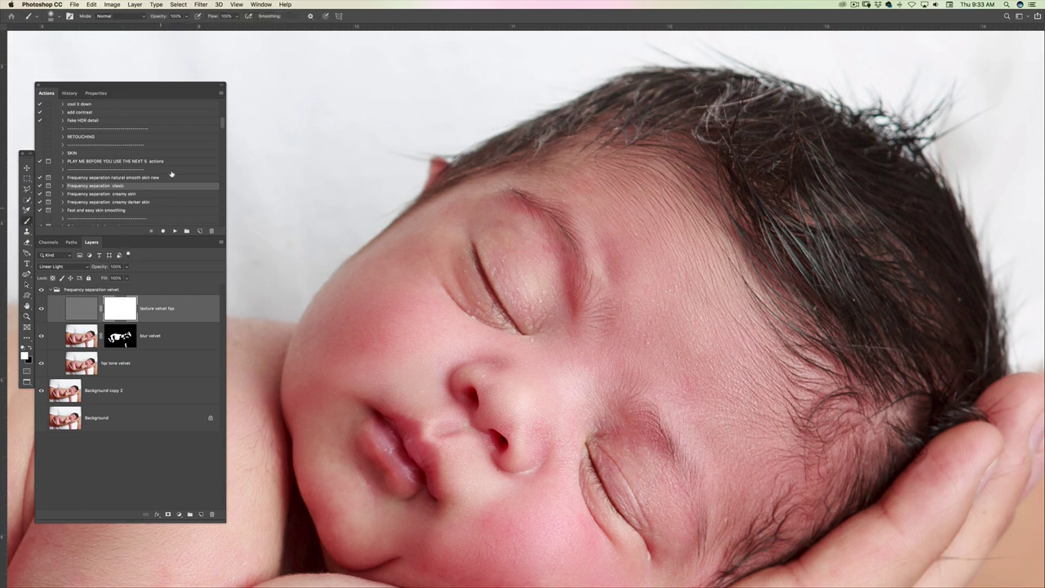
{"action": "left_click_drag", "start_coordinate": [161, 17], "coordinate": [111, 30]}
{"action": "key", "text": "x"}
{"action": "key", "text": "x"}
{"action": "left_click_drag", "start_coordinate": [651, 291], "coordinate": [659, 277]}
{"action": "left_click_drag", "start_coordinate": [616, 322], "coordinate": [667, 340]}
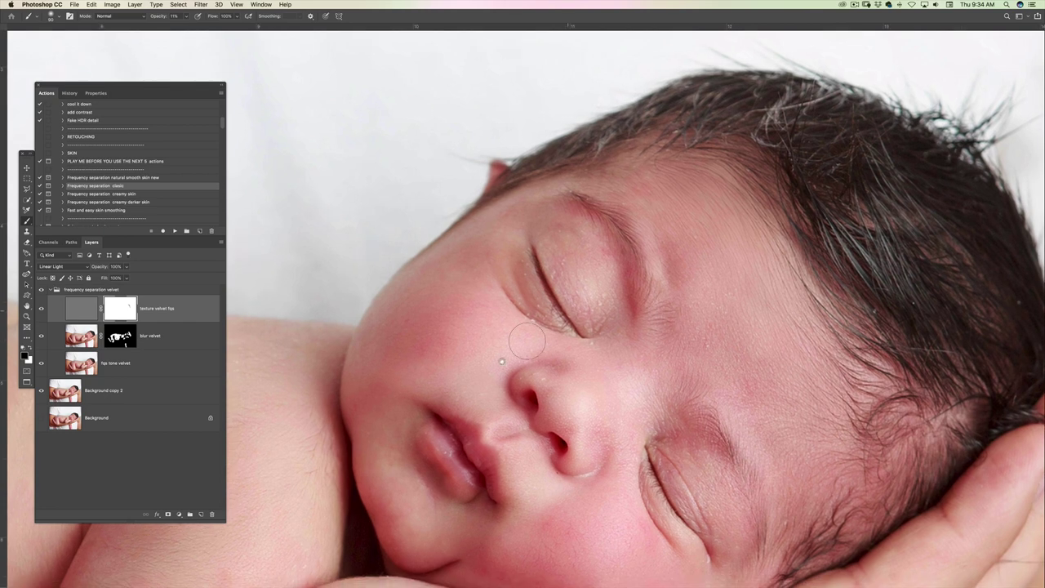
Step: Soften the skin texture around the baby's shoulder on the texture layer's mask and inspect the hip, leg and belly for remaining flakes
{"action": "scroll", "coordinate": [526, 338], "scroll_direction": "left", "scroll_amount": 10}
{"action": "scroll", "coordinate": [526, 339], "scroll_direction": "down", "scroll_amount": 5}
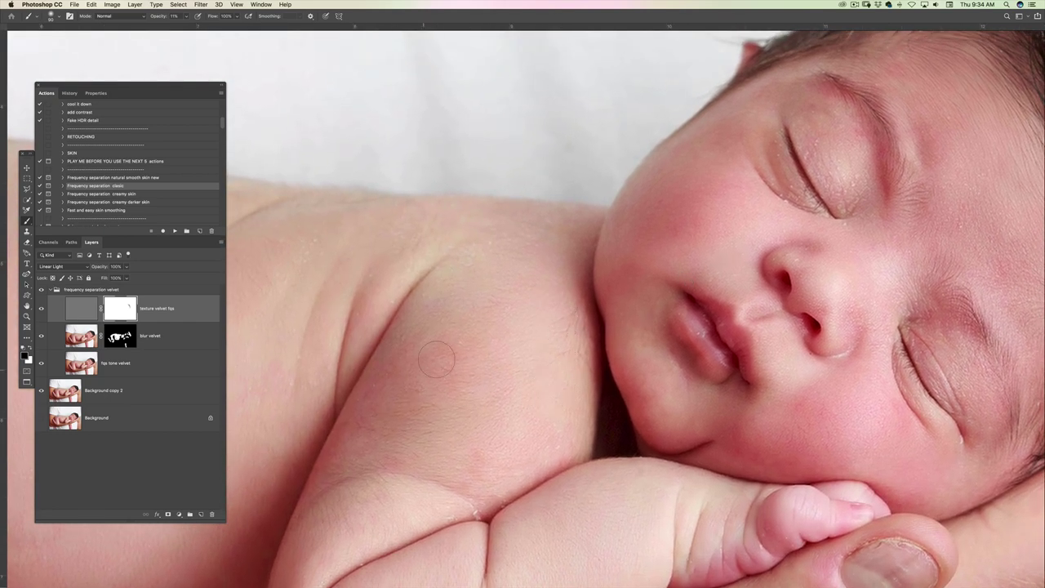
{"action": "scroll", "coordinate": [605, 318], "scroll_direction": "left", "scroll_amount": 3}
{"action": "scroll", "coordinate": [605, 317], "scroll_direction": "down", "scroll_amount": 1}
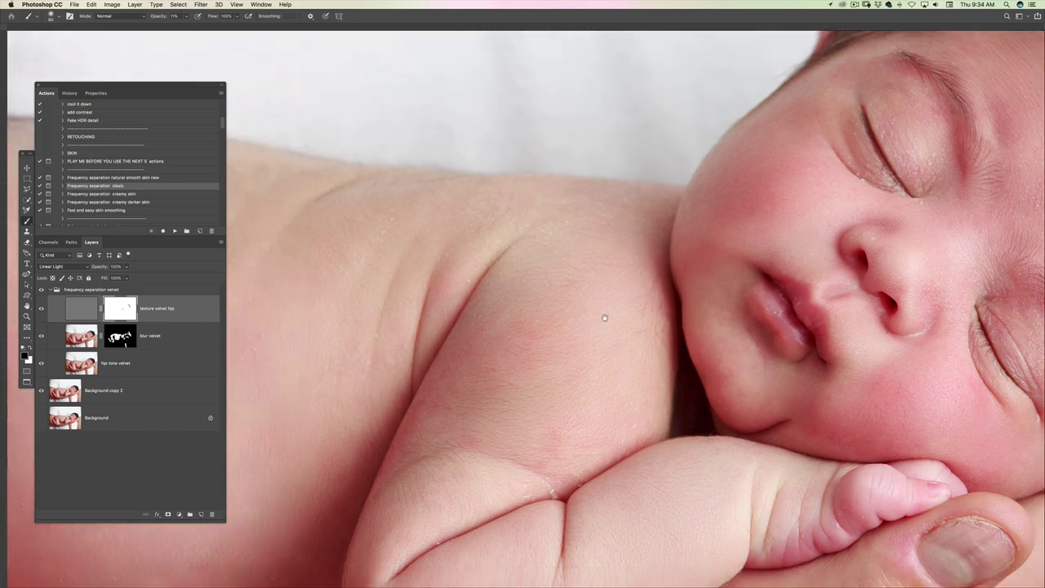
{"action": "scroll", "coordinate": [605, 318], "scroll_direction": "left", "scroll_amount": 15}
{"action": "scroll", "coordinate": [605, 318], "scroll_direction": "up", "scroll_amount": 6}
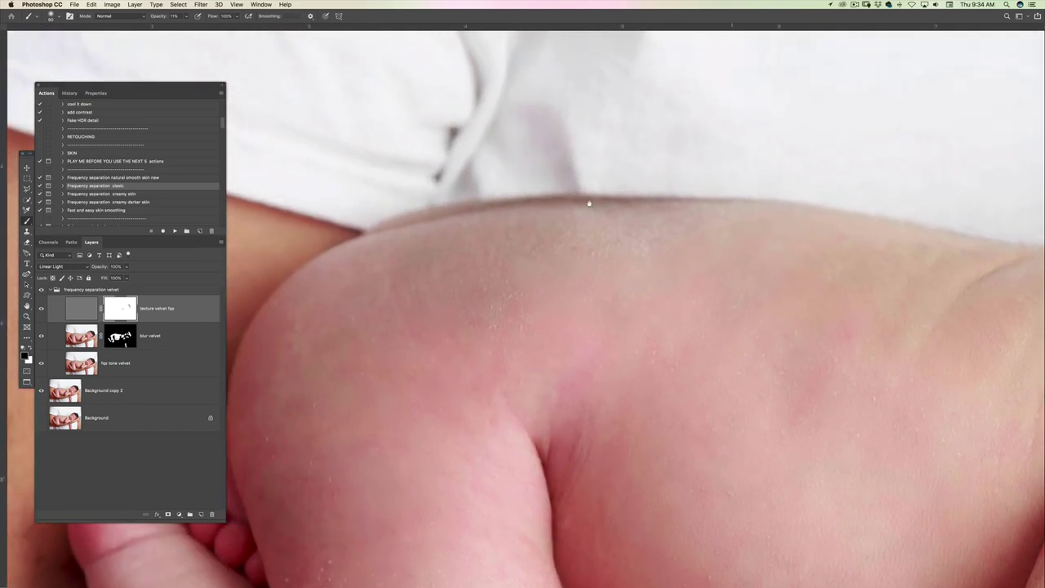
{"action": "scroll", "coordinate": [425, 319], "scroll_direction": "down", "scroll_amount": 7}
{"action": "scroll", "coordinate": [425, 318], "scroll_direction": "left", "scroll_amount": 2}
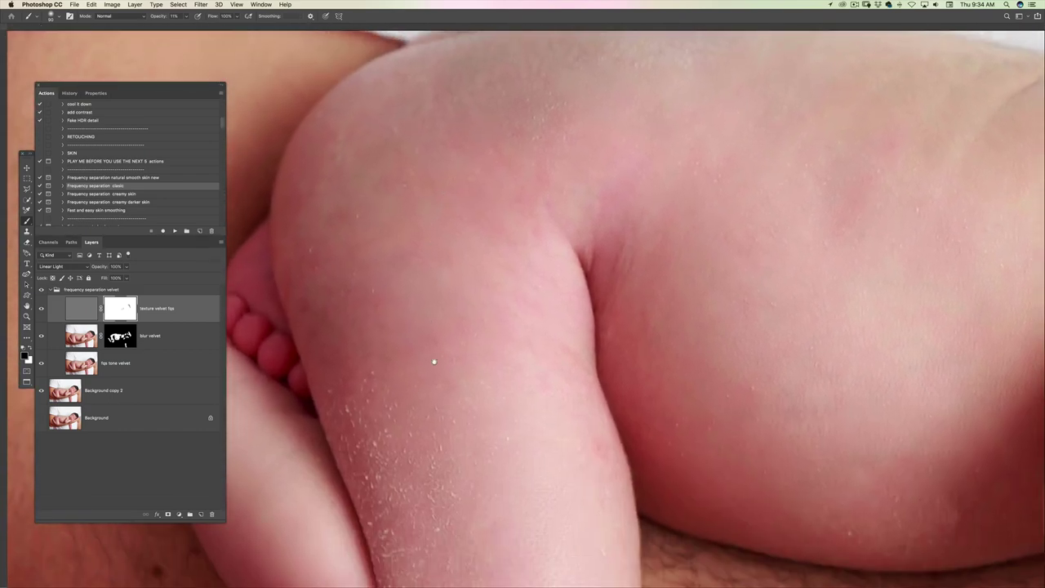
{"action": "scroll", "coordinate": [434, 361], "scroll_direction": "down", "scroll_amount": 2}
{"action": "scroll", "coordinate": [478, 297], "scroll_direction": "right", "scroll_amount": 15}
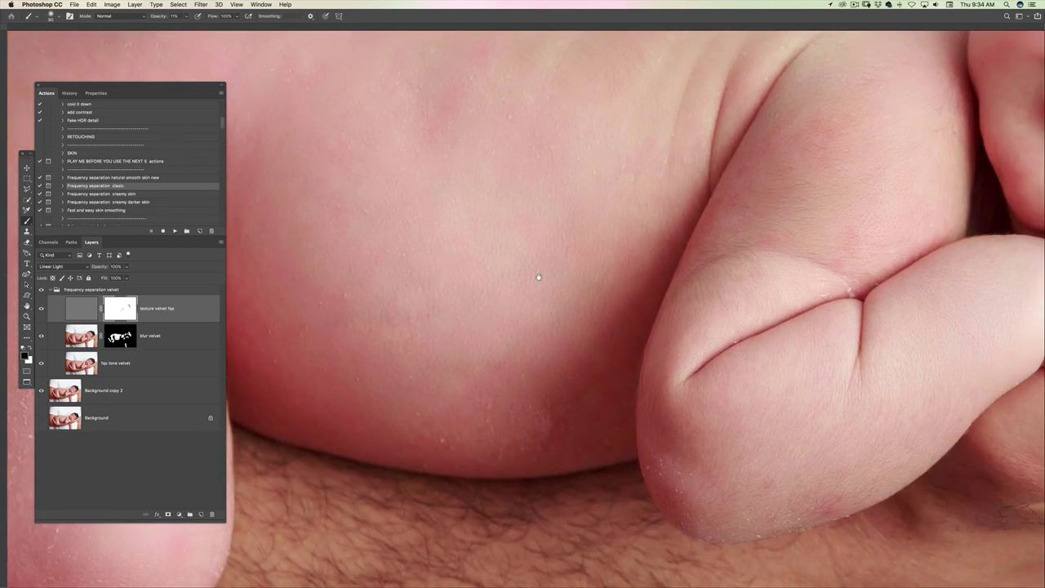
Step: Check the retouched skin across the whole baby and collapse the "frequency separation velvet" group
{"action": "key", "text": "z"}
{"action": "left_click_drag", "start_coordinate": [598, 207], "coordinate": [548, 229]}
{"action": "left_click_drag", "start_coordinate": [519, 319], "coordinate": [433, 371]}
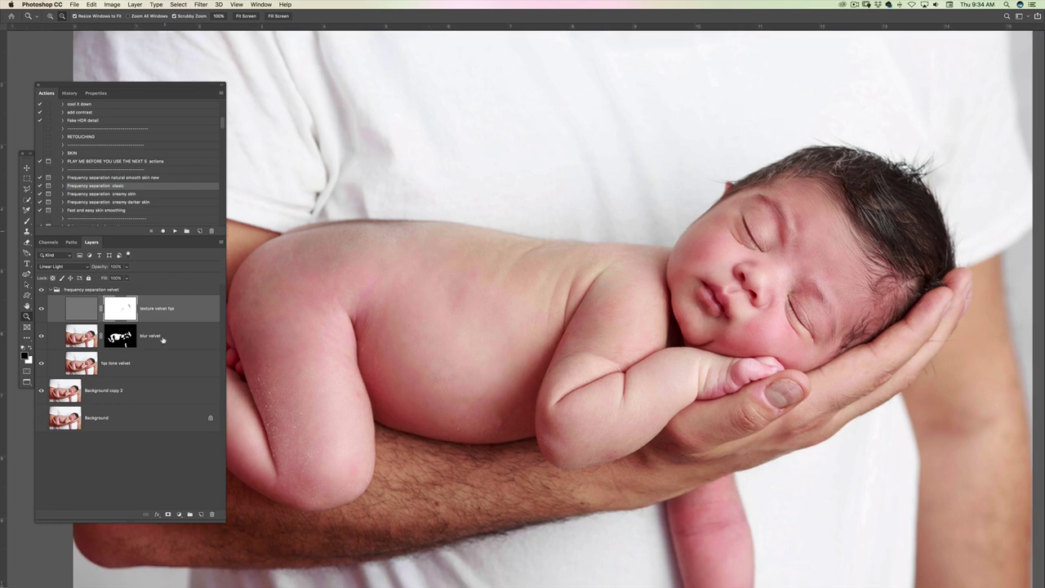
{"action": "left_click", "coordinate": [54, 290]}
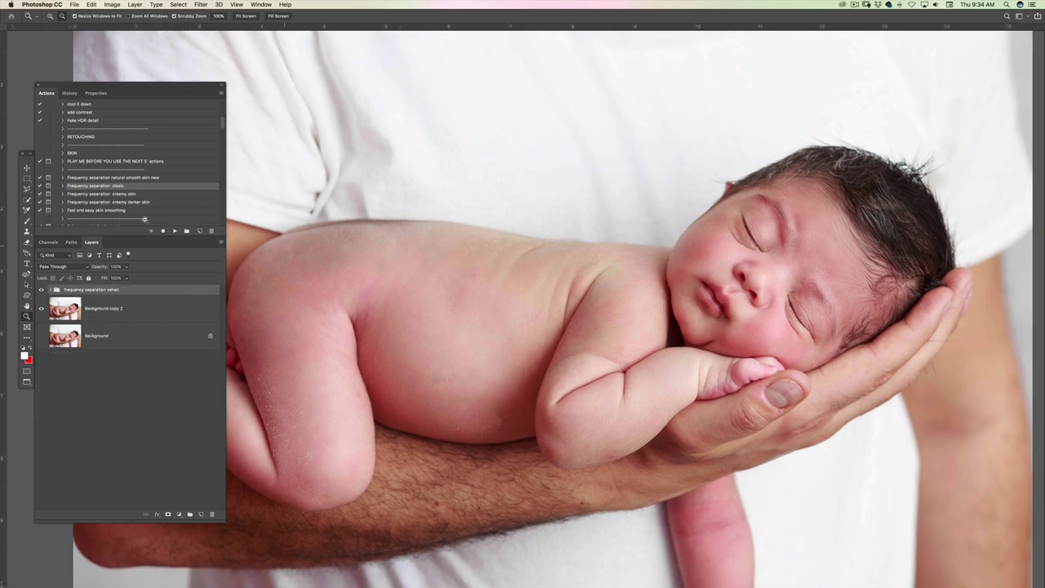
Step: Find the skin color correction actions and run the "red reduce velvet" action
{"action": "scroll", "coordinate": [222, 122], "scroll_direction": "down", "scroll_amount": 3}
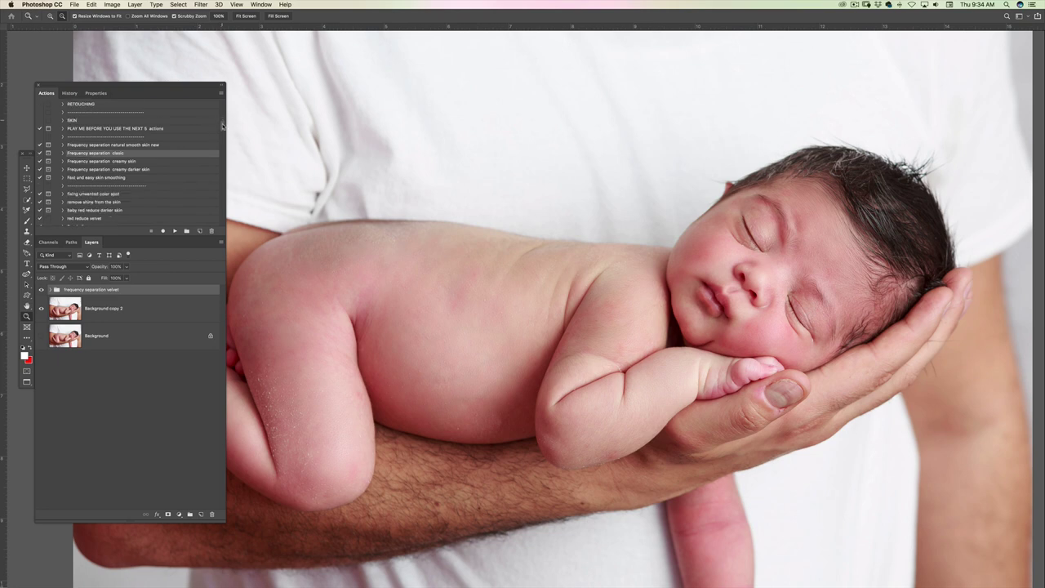
{"action": "left_click", "coordinate": [530, 179], "text": "alt"}
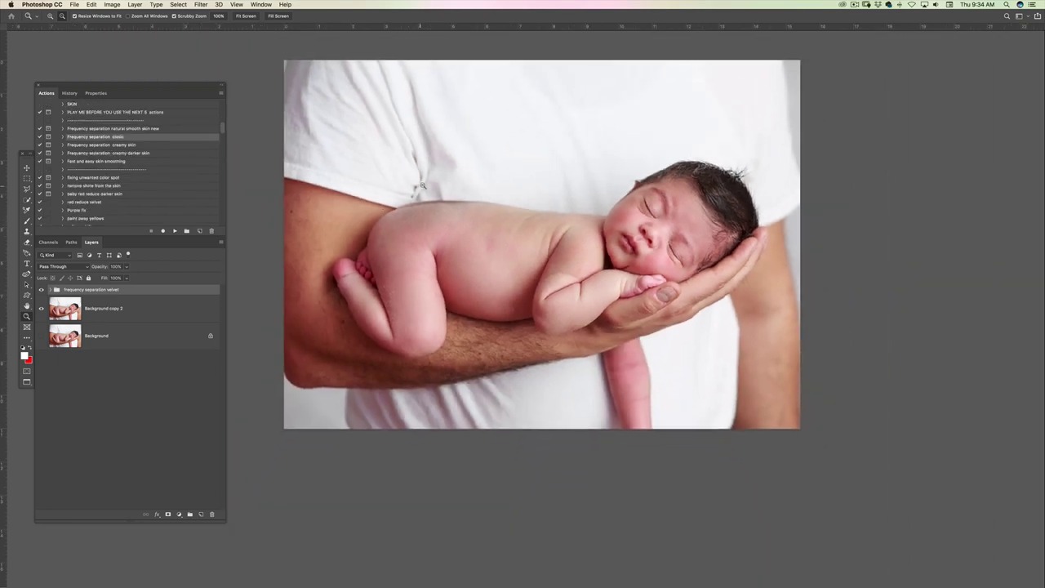
{"action": "left_click", "coordinate": [485, 173]}
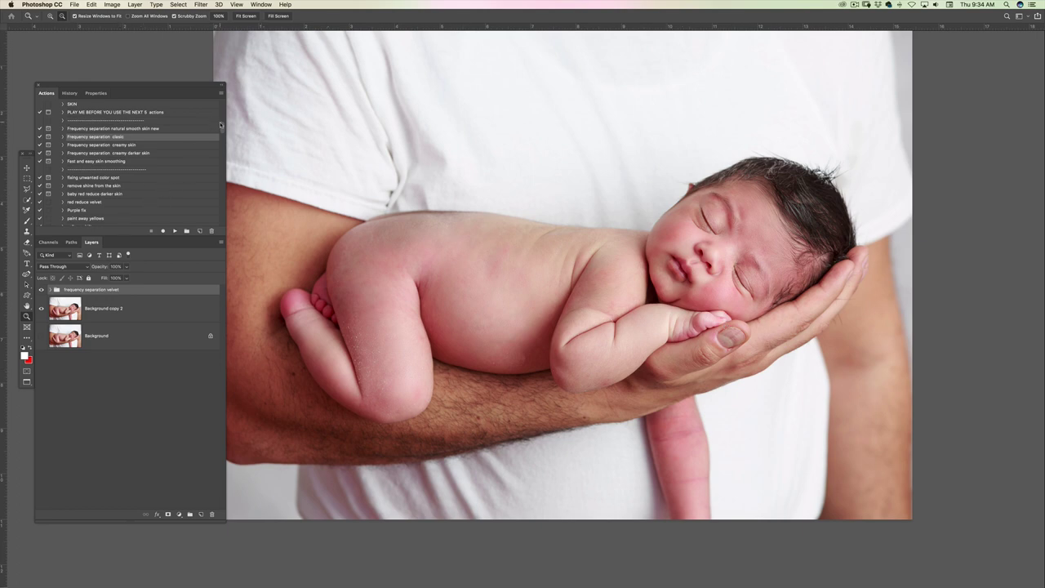
{"action": "scroll", "coordinate": [223, 127], "scroll_direction": "up", "scroll_amount": 2}
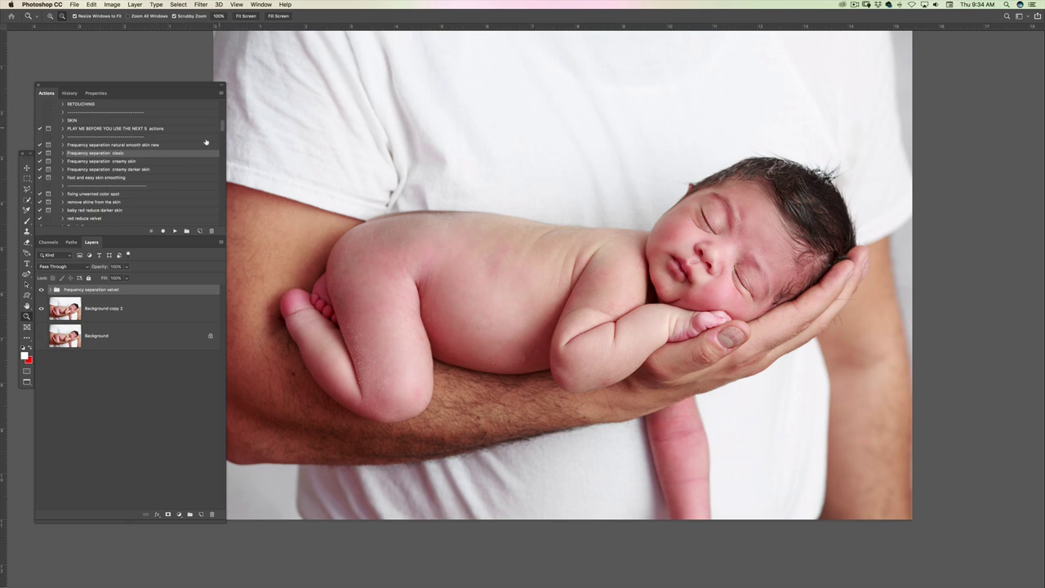
{"action": "left_click_drag", "start_coordinate": [223, 125], "coordinate": [223, 131]}
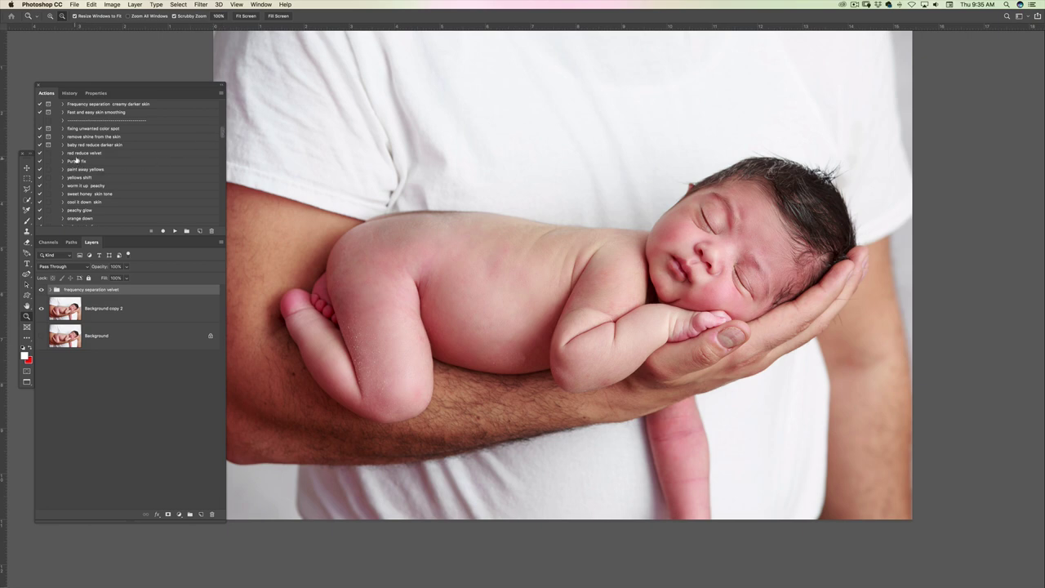
{"action": "left_click", "coordinate": [85, 154]}
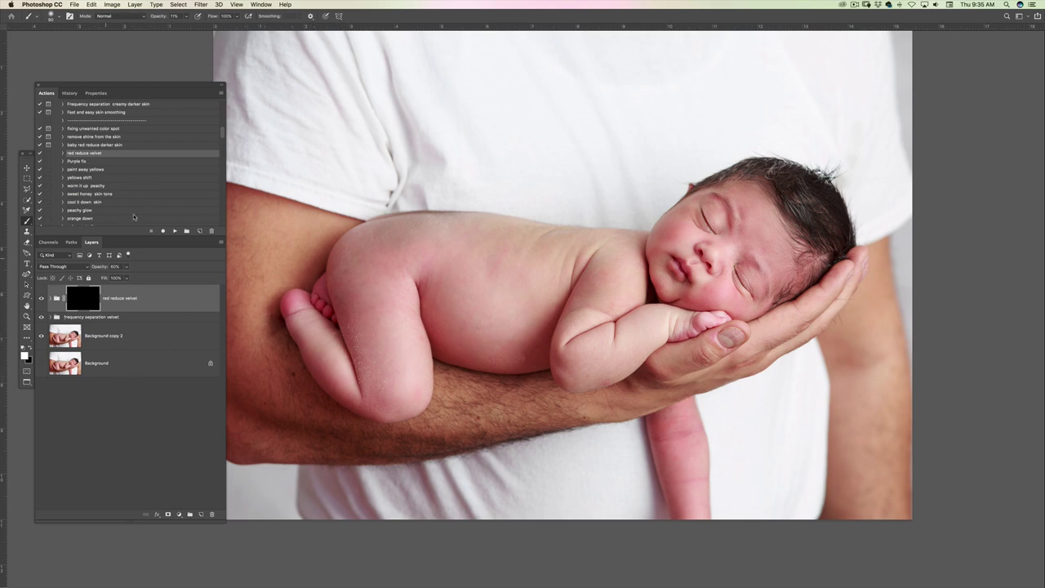
Step: Reduce the redness on the baby's foot and hanging arm by painting white at 100% brush opacity on the "red reduce velvet" mask
{"action": "left_click_drag", "start_coordinate": [156, 18], "coordinate": [404, 22]}
{"action": "key", "text": "Return"}
{"action": "mouse_move", "coordinate": [322, 301]}
{"action": "left_mouse_down"}
{"action": "mouse_move", "coordinate": [320, 285]}
{"action": "mouse_move", "coordinate": [331, 315]}
{"action": "mouse_move", "coordinate": [313, 298]}
{"action": "mouse_move", "coordinate": [332, 319]}
{"action": "left_mouse_up"}
{"action": "left_click_drag", "start_coordinate": [698, 466], "coordinate": [669, 384]}
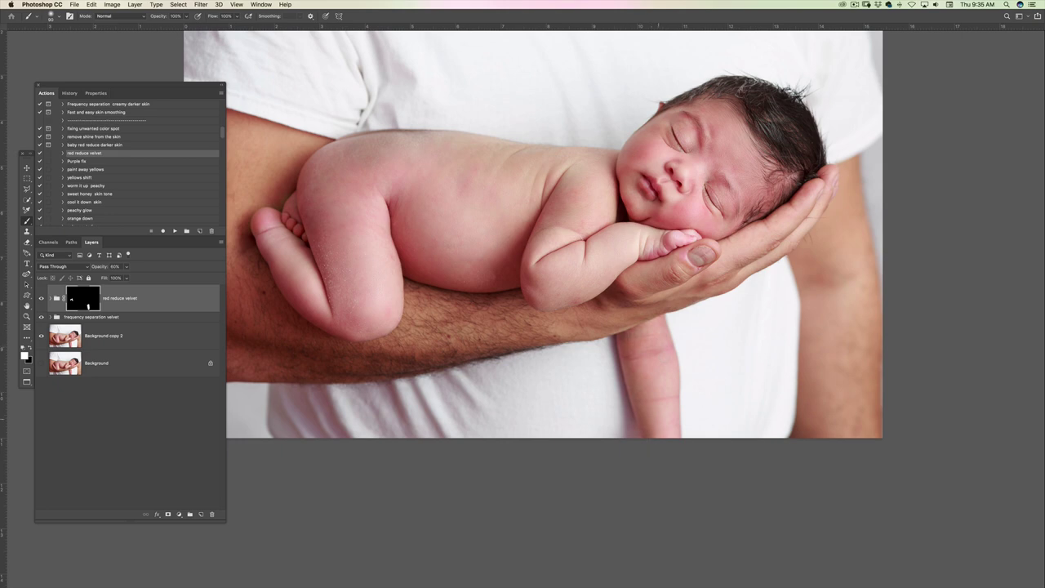
{"action": "left_click_drag", "start_coordinate": [635, 356], "coordinate": [690, 390]}
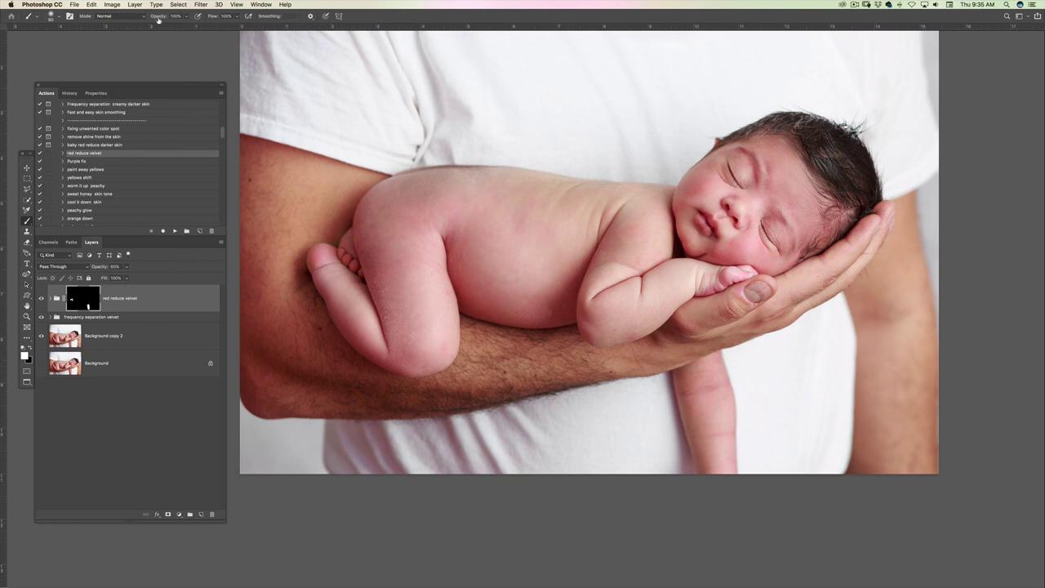
Step: Paint the red reduction at 45% brush opacity over the baby's back, leg and belly and the man's forearm and elbow
{"action": "left_click_drag", "start_coordinate": [160, 20], "coordinate": [125, 22]}
{"action": "left_click_drag", "start_coordinate": [411, 205], "coordinate": [362, 214]}
{"action": "left_click_drag", "start_coordinate": [384, 353], "coordinate": [367, 285]}
{"action": "mouse_move", "coordinate": [543, 294]}
{"action": "left_mouse_down"}
{"action": "mouse_move", "coordinate": [579, 288]}
{"action": "mouse_move", "coordinate": [570, 282]}
{"action": "mouse_move", "coordinate": [577, 304]}
{"action": "mouse_move", "coordinate": [596, 314]}
{"action": "mouse_move", "coordinate": [653, 296]}
{"action": "left_mouse_up"}
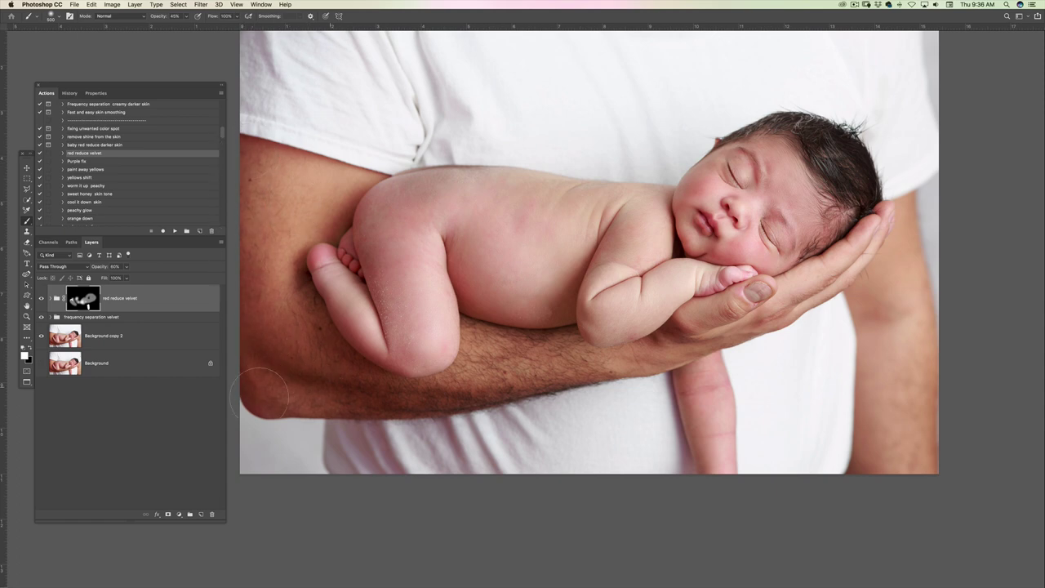
{"action": "mouse_move", "coordinate": [252, 213]}
{"action": "left_mouse_down"}
{"action": "mouse_move", "coordinate": [298, 390]}
{"action": "mouse_move", "coordinate": [326, 390]}
{"action": "left_mouse_up"}
Step: Run the "red reduce velvet" action again and paint its mask at 13% brush opacity over the baby's cheek and other red spots
{"action": "left_click", "coordinate": [174, 232]}
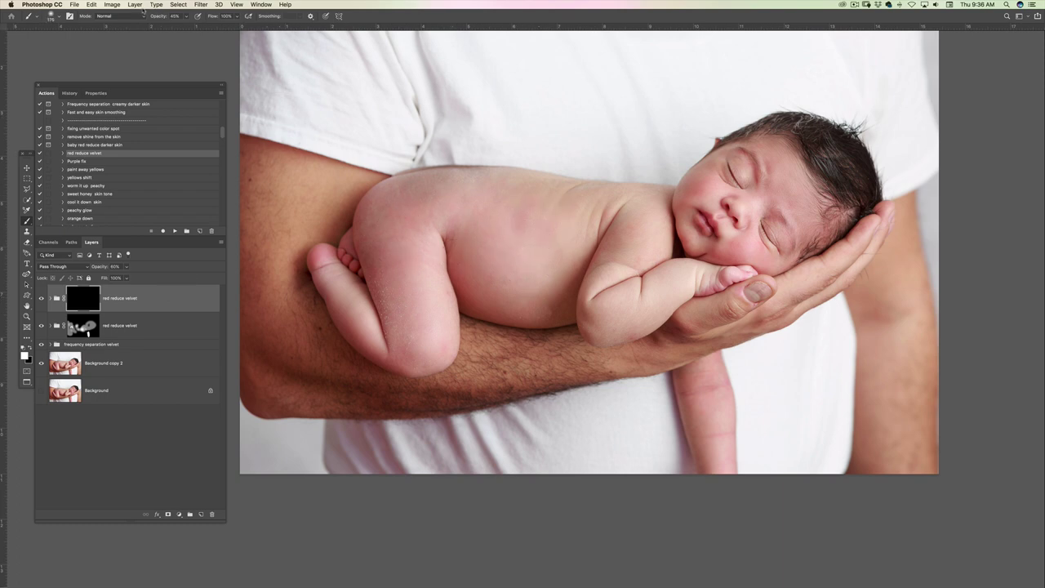
{"action": "left_click_drag", "start_coordinate": [156, 18], "coordinate": [136, 23]}
{"action": "mouse_move", "coordinate": [749, 262]}
{"action": "left_mouse_down"}
{"action": "mouse_move", "coordinate": [742, 238]}
{"action": "mouse_move", "coordinate": [702, 263]}
{"action": "mouse_move", "coordinate": [776, 261]}
{"action": "mouse_move", "coordinate": [713, 282]}
{"action": "left_mouse_up"}
Step: Refine the second red reduction on the baby's face up close with the Brush tool
{"action": "key", "text": "z"}
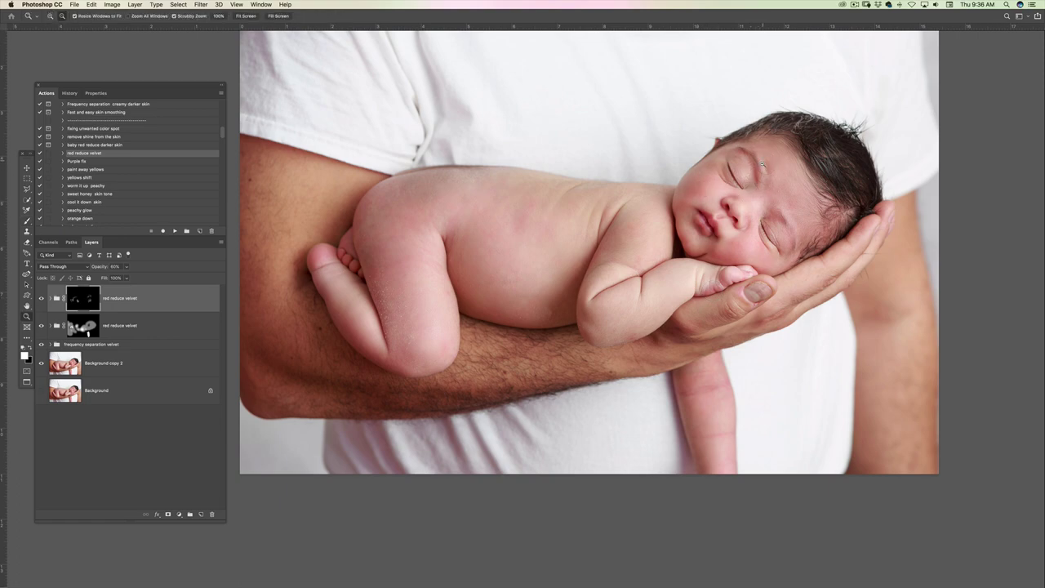
{"action": "left_click", "coordinate": [751, 193]}
{"action": "left_click", "coordinate": [669, 237]}
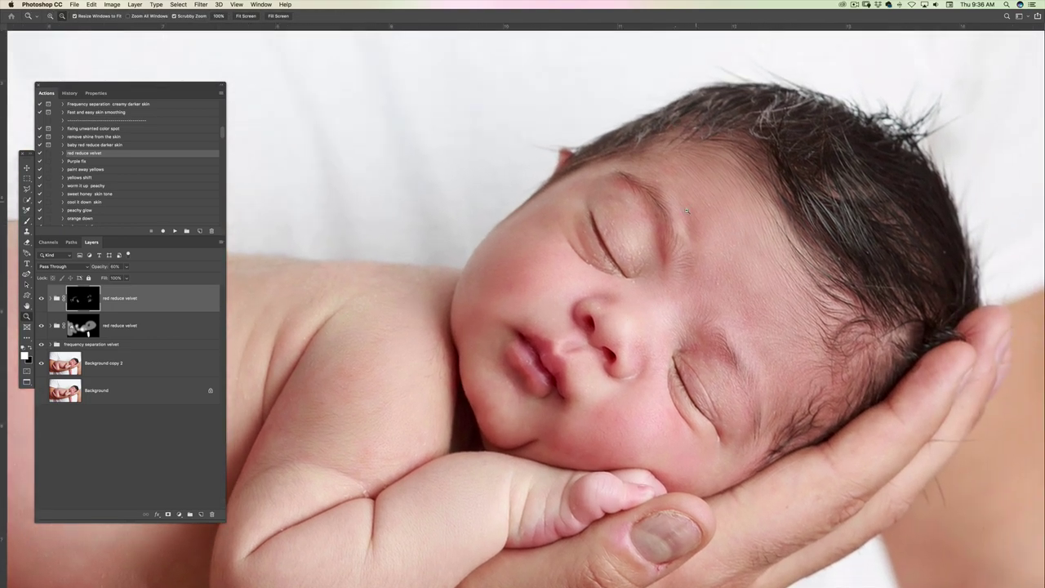
{"action": "key", "text": "b"}
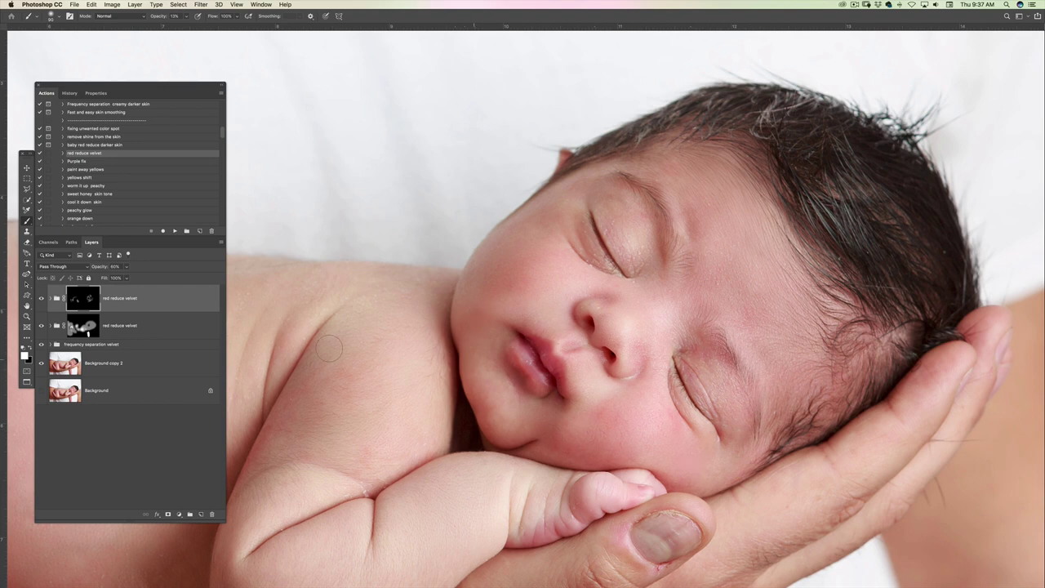
Step: Compare the whole retouched photo with the original by isolating the Background layer and restoring all layers
{"action": "key", "text": "z"}
{"action": "left_click_drag", "start_coordinate": [763, 289], "coordinate": [153, 301]}
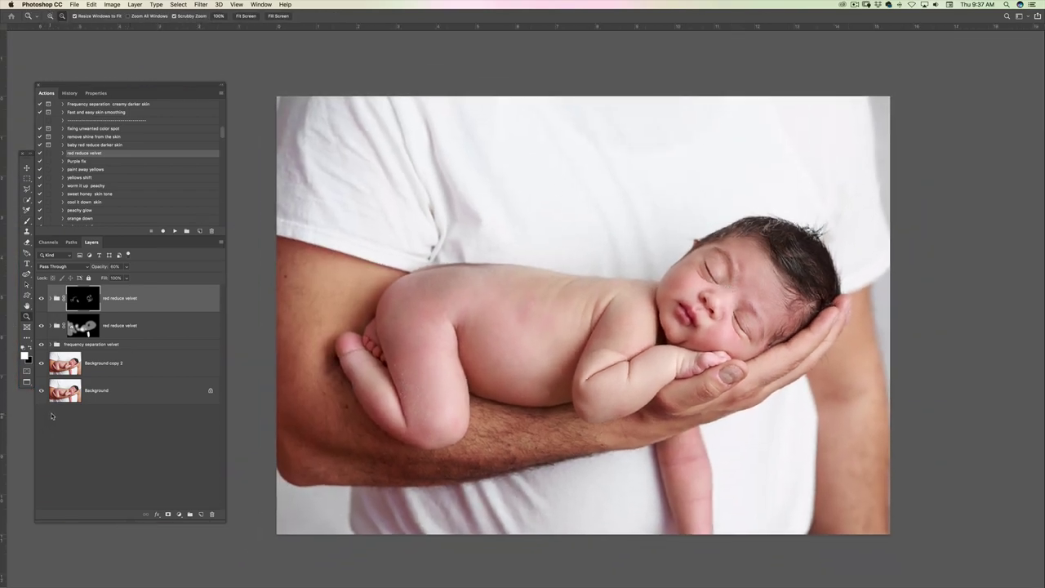
{"action": "left_click", "coordinate": [41, 391], "text": "alt"}
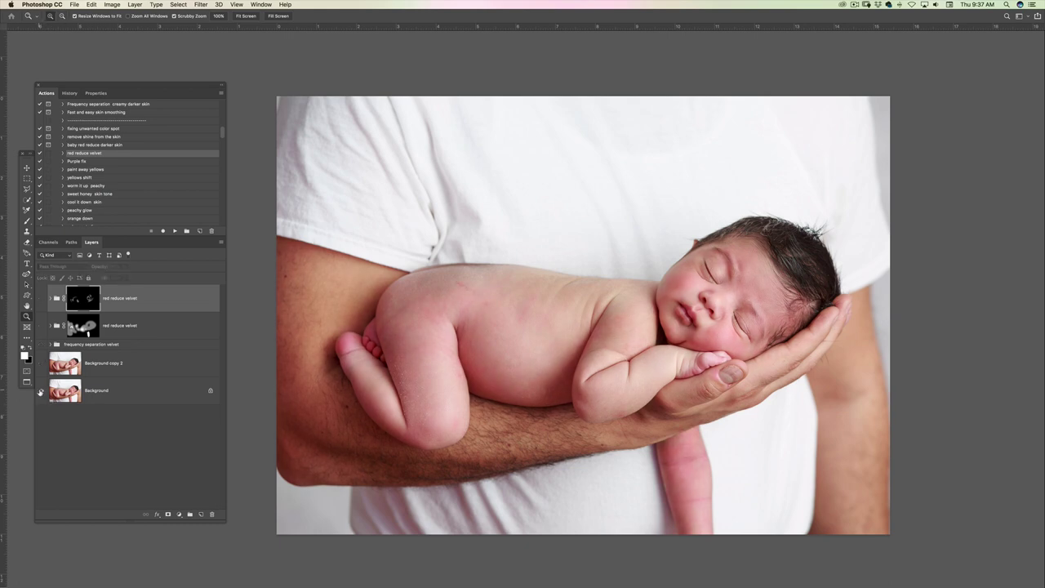
{"action": "left_click", "coordinate": [40, 391], "text": "alt"}
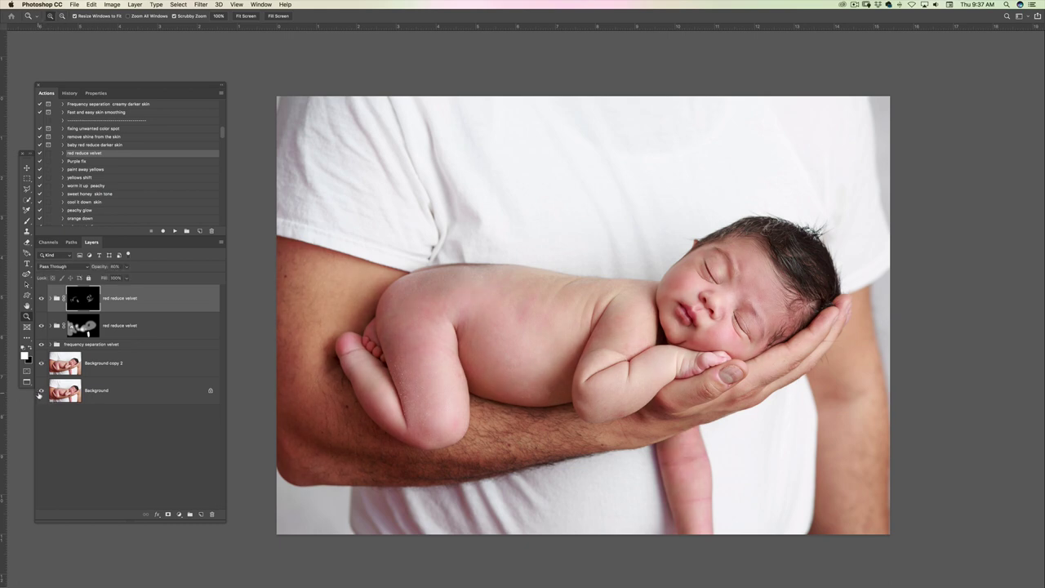
{"action": "left_click", "coordinate": [39, 392], "text": "alt"}
{"action": "left_click", "coordinate": [40, 392], "text": "alt"}
Step: Examine the belly and legs with each "red reduce velvet" group hidden and shown, and toggle the Background layer
{"action": "left_click", "coordinate": [567, 389]}
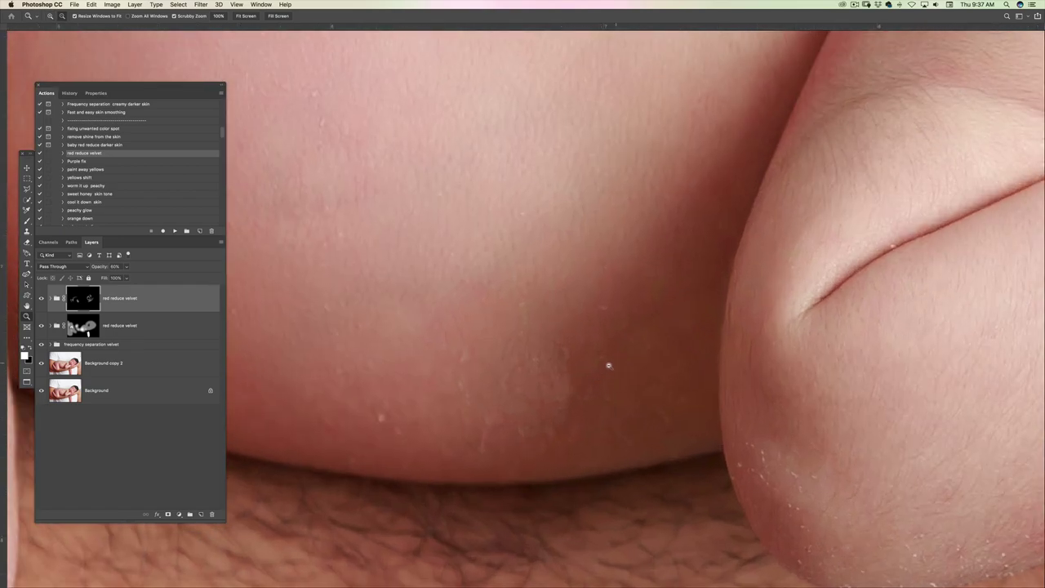
{"action": "left_click_drag", "start_coordinate": [609, 366], "coordinate": [534, 397]}
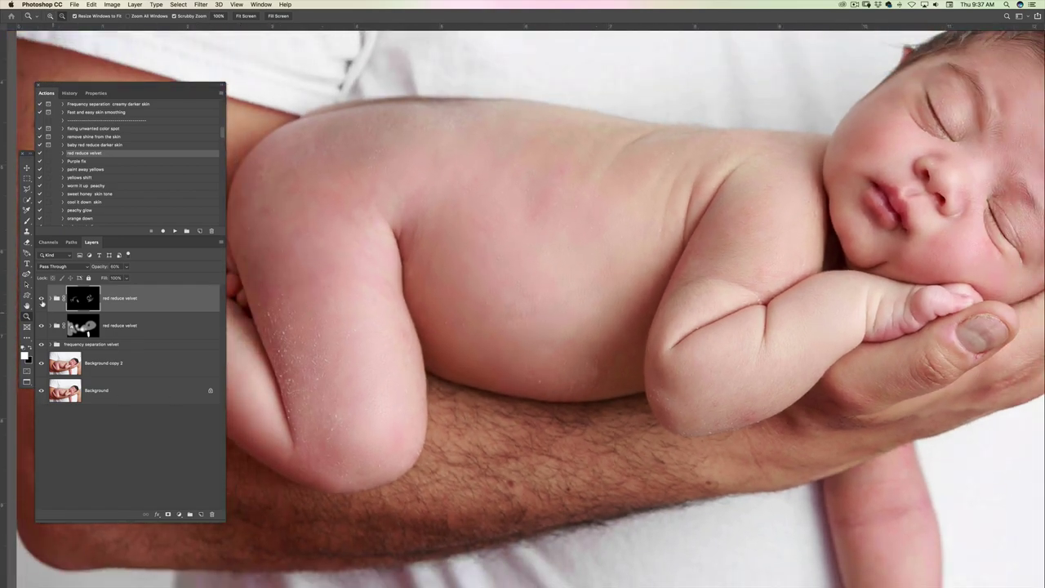
{"action": "left_click", "coordinate": [41, 298]}
{"action": "left_click", "coordinate": [41, 299]}
{"action": "left_click", "coordinate": [41, 326]}
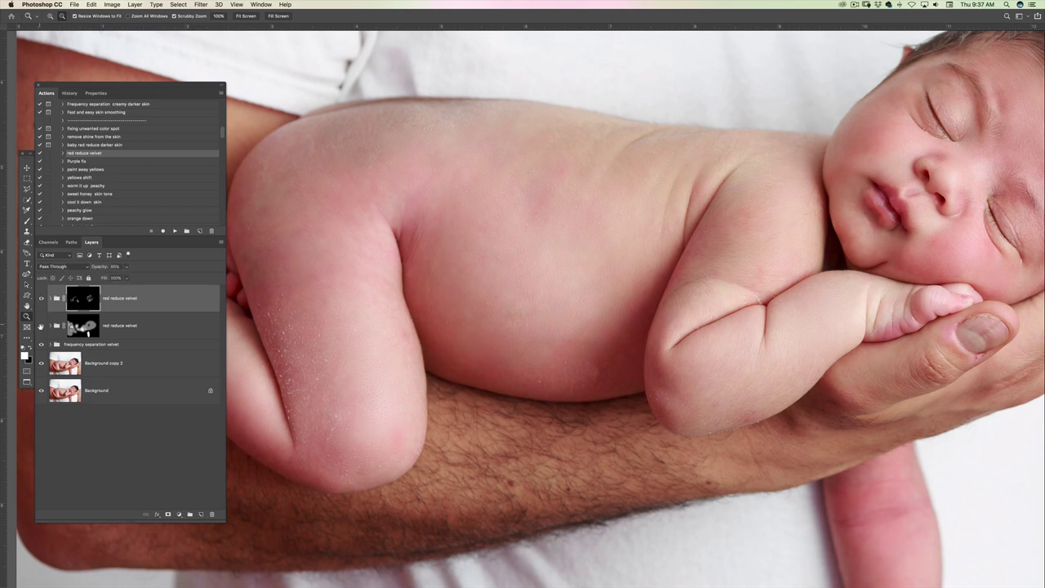
{"action": "left_click", "coordinate": [40, 326]}
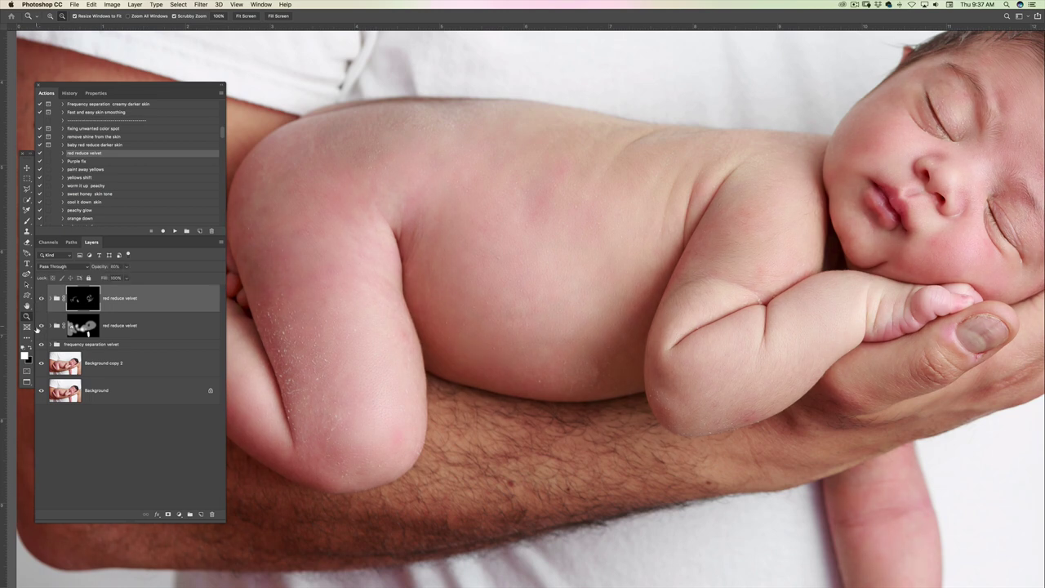
{"action": "left_click", "coordinate": [680, 327], "text": "alt"}
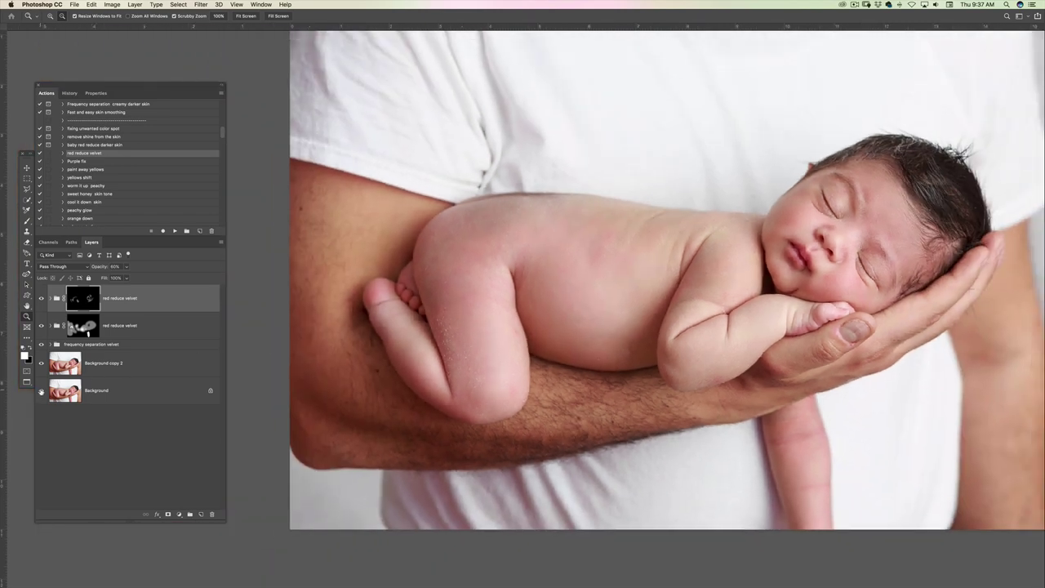
{"action": "left_click", "coordinate": [41, 391]}
{"action": "left_click", "coordinate": [556, 349], "text": "alt"}
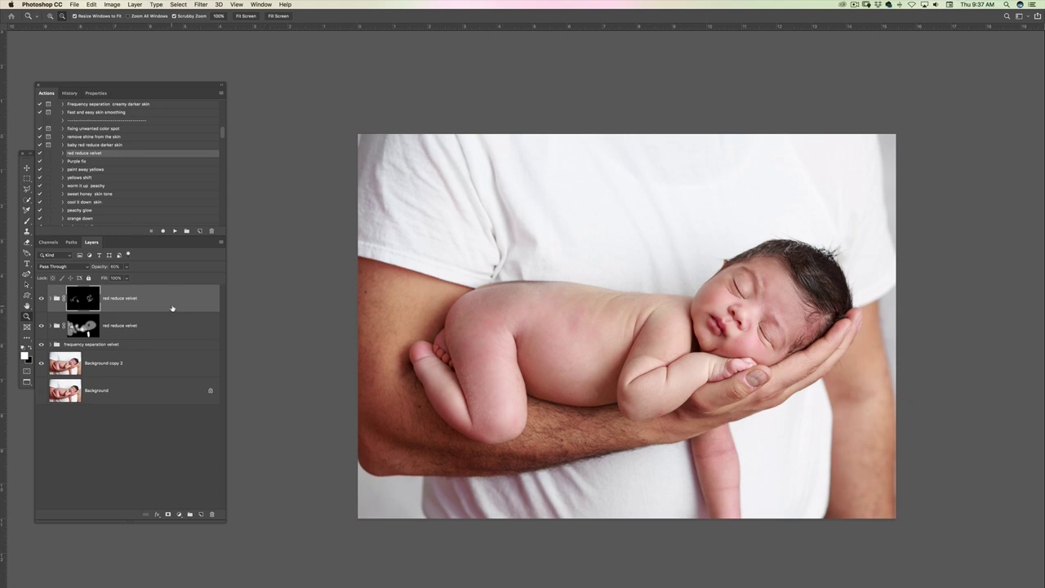
Step: Run the "paint away yellows" action above the red reduction groups
{"action": "left_click", "coordinate": [170, 309]}
{"action": "left_click", "coordinate": [107, 178]}
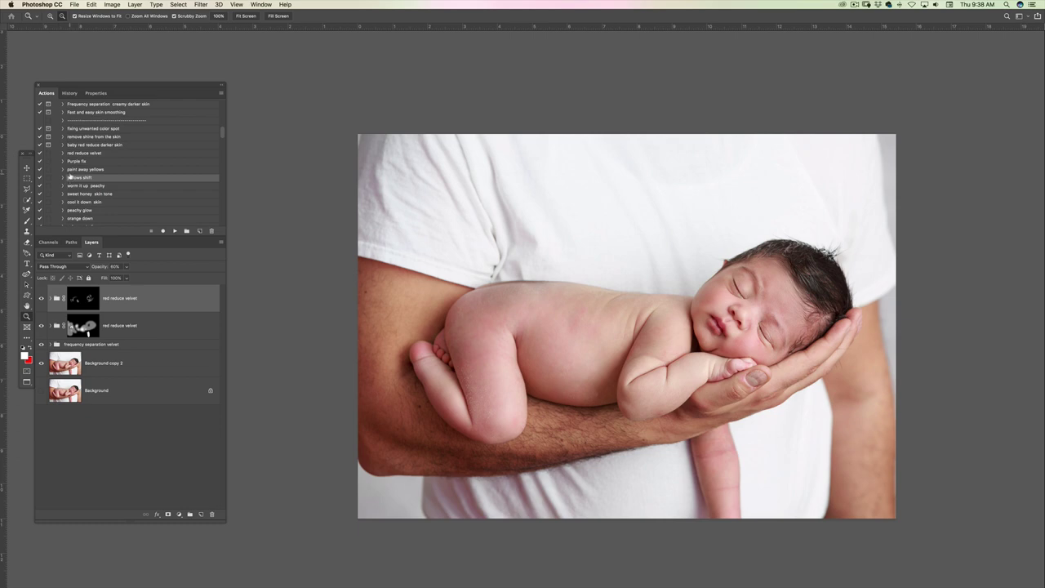
{"action": "left_click", "coordinate": [105, 169]}
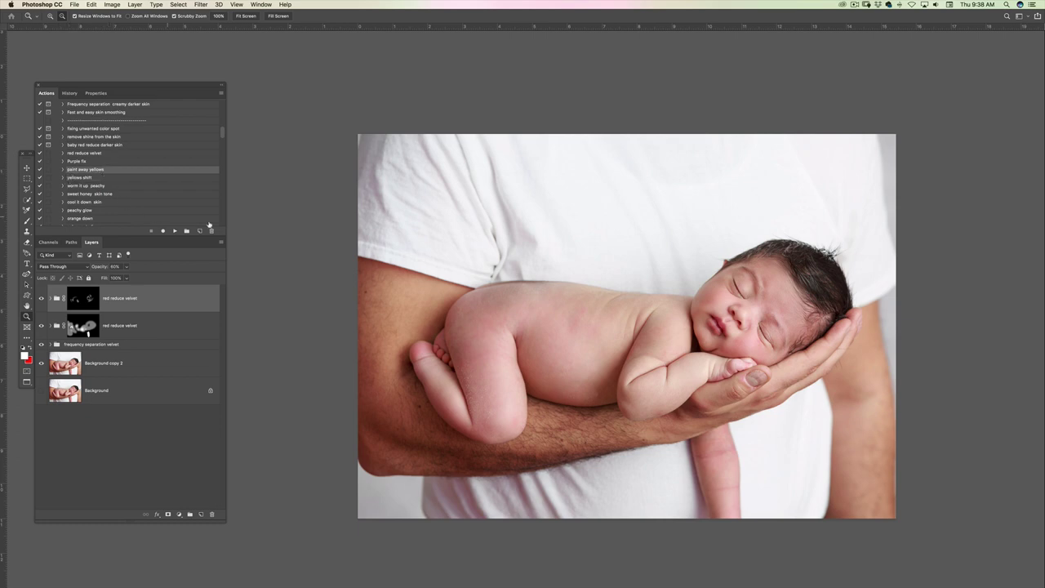
{"action": "left_click", "coordinate": [175, 231]}
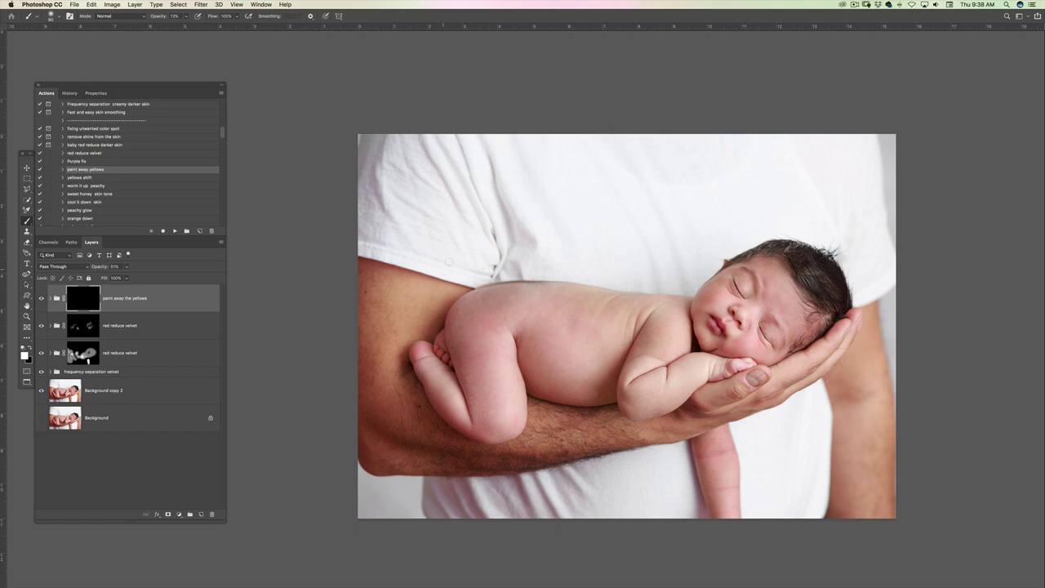
Step: Paint away the yellows on the man's arm and hand with a much larger brush at 100% opacity, and raise the group's opacity
{"action": "key", "text": "bracketright"}
{"action": "key", "text": "bracketright"}
{"action": "key", "text": "bracketright"}
{"action": "key", "text": "bracketright"}
{"action": "key", "text": "bracketright"}
{"action": "key", "text": "bracketright"}
{"action": "key", "text": "bracketright"}
{"action": "key", "text": "bracketright"}
{"action": "key", "text": "bracketright"}
{"action": "key", "text": "bracketright"}
{"action": "key", "text": "bracketright"}
{"action": "key", "text": "bracketright"}
{"action": "key", "text": "bracketright"}
{"action": "key", "text": "bracketright"}
{"action": "left_click", "coordinate": [154, 15]}
{"action": "key", "text": "Return"}
{"action": "mouse_move", "coordinate": [366, 371]}
{"action": "left_mouse_down"}
{"action": "mouse_move", "coordinate": [389, 378]}
{"action": "mouse_move", "coordinate": [400, 422]}
{"action": "mouse_move", "coordinate": [441, 452]}
{"action": "mouse_move", "coordinate": [523, 461]}
{"action": "left_mouse_up"}
{"action": "left_click_drag", "start_coordinate": [99, 270], "coordinate": [108, 267]}
Step: Run the "warm it up peachy" action, paint the warmth over the baby's skin on its mask, and adjust the layer's opacity
{"action": "left_click", "coordinate": [100, 187]}
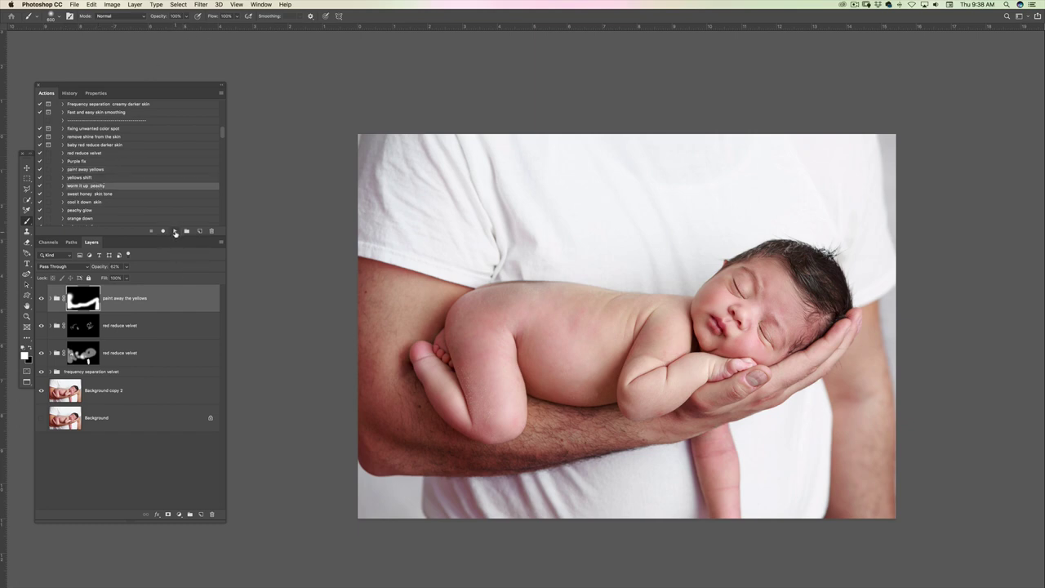
{"action": "left_click", "coordinate": [175, 232]}
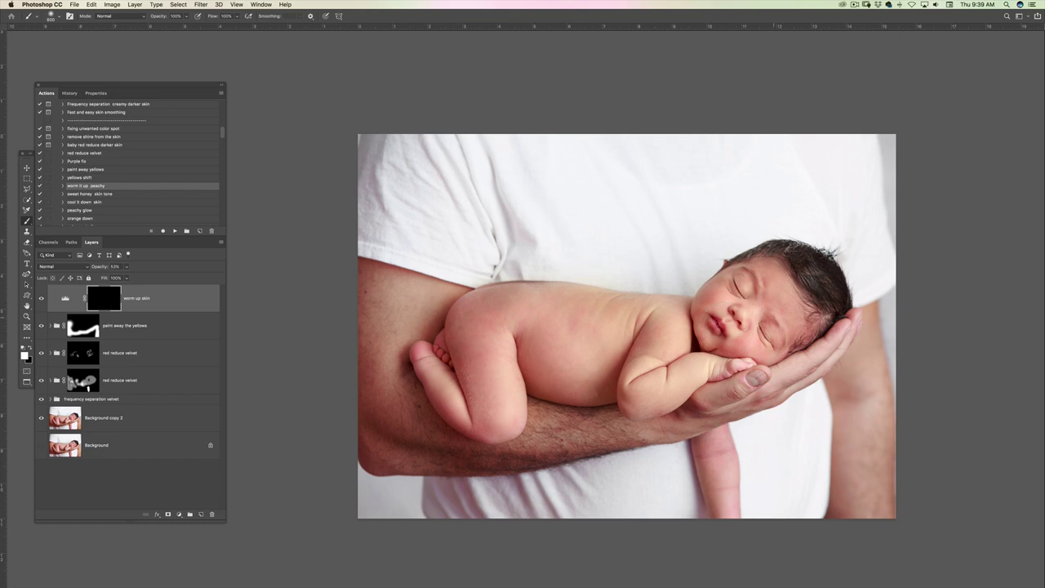
{"action": "left_click_drag", "start_coordinate": [829, 335], "coordinate": [829, 333]}
{"action": "left_click_drag", "start_coordinate": [102, 268], "coordinate": [98, 271]}
Step: Compare the warmed-up retouch with the original photo by isolating and restoring the Background layer
{"action": "left_click", "coordinate": [42, 446], "text": "alt"}
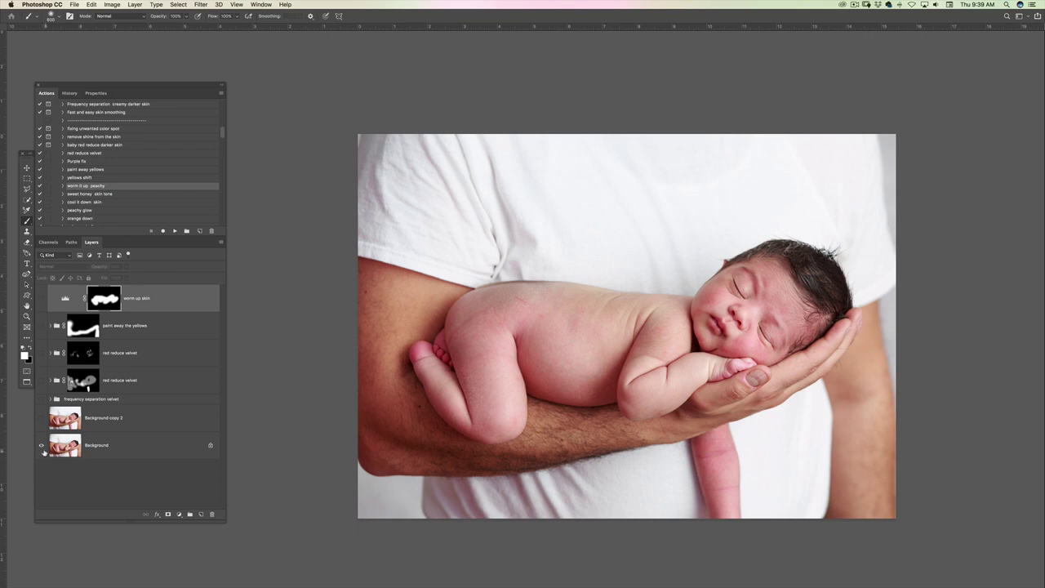
{"action": "left_click", "coordinate": [41, 446], "text": "alt"}
{"action": "left_click", "coordinate": [42, 447], "text": "alt"}
{"action": "left_click", "coordinate": [42, 446], "text": "alt"}
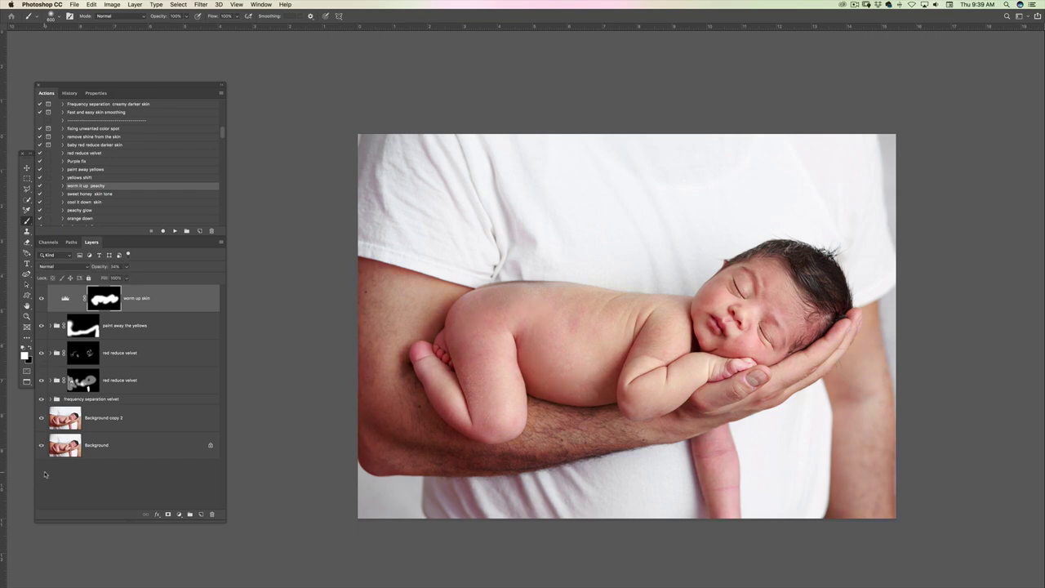
Step: Try the "sweet honey skin tone" action in place of the hidden warm up skin layer, painting it over the baby's face and body
{"action": "left_click", "coordinate": [41, 298]}
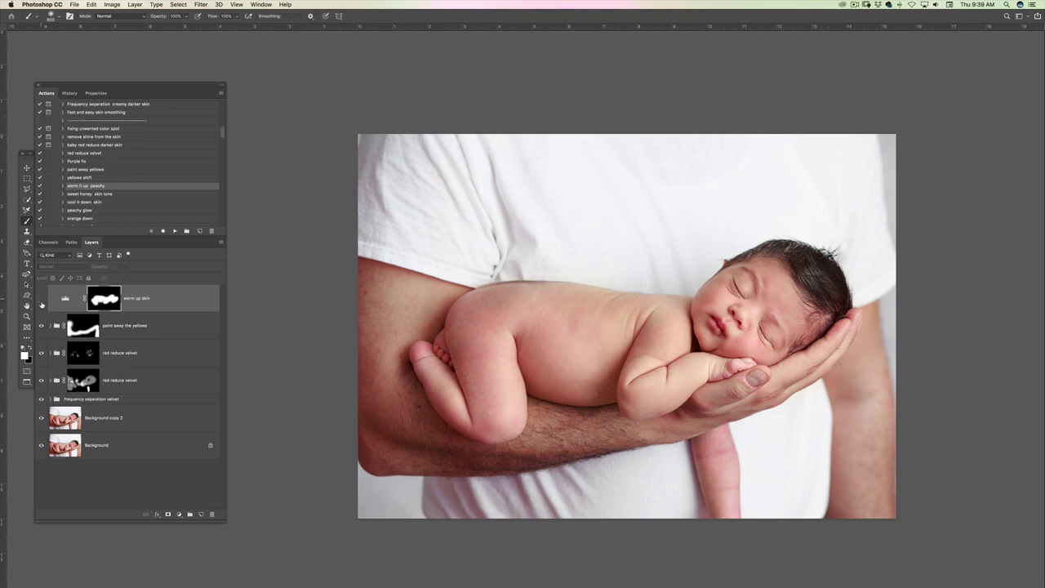
{"action": "left_click", "coordinate": [94, 195]}
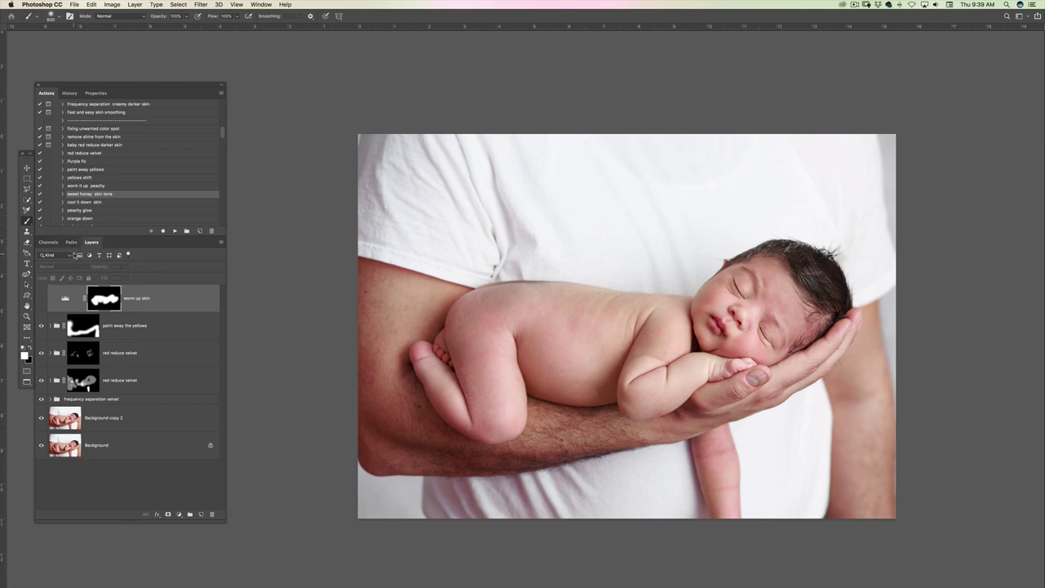
{"action": "left_click", "coordinate": [173, 232]}
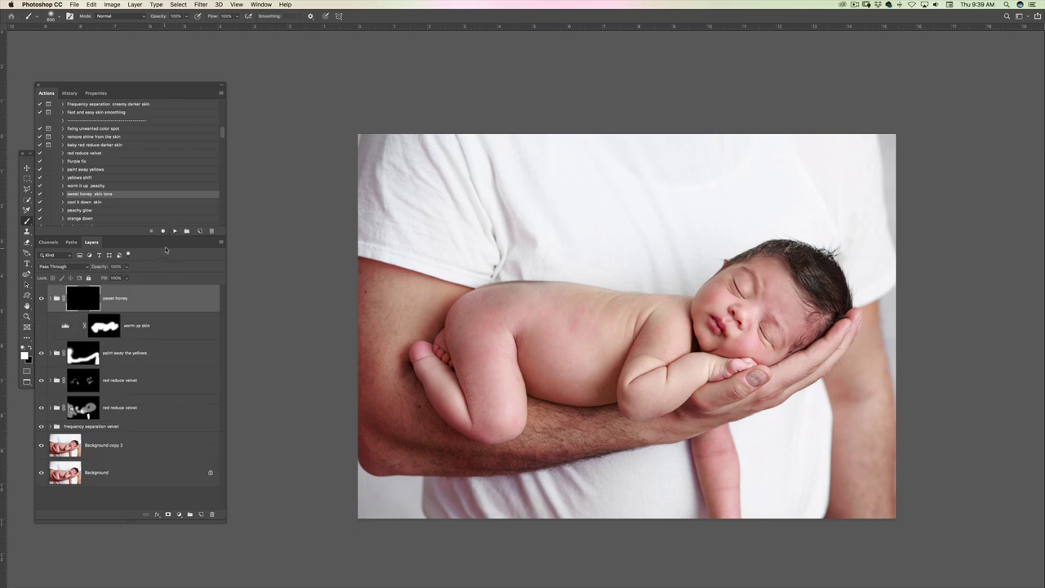
{"action": "mouse_move", "coordinate": [772, 319]}
{"action": "left_mouse_down"}
{"action": "mouse_move", "coordinate": [747, 299]}
{"action": "mouse_move", "coordinate": [727, 331]}
{"action": "mouse_move", "coordinate": [763, 338]}
{"action": "mouse_move", "coordinate": [653, 353]}
{"action": "mouse_move", "coordinate": [664, 335]}
{"action": "left_mouse_up"}
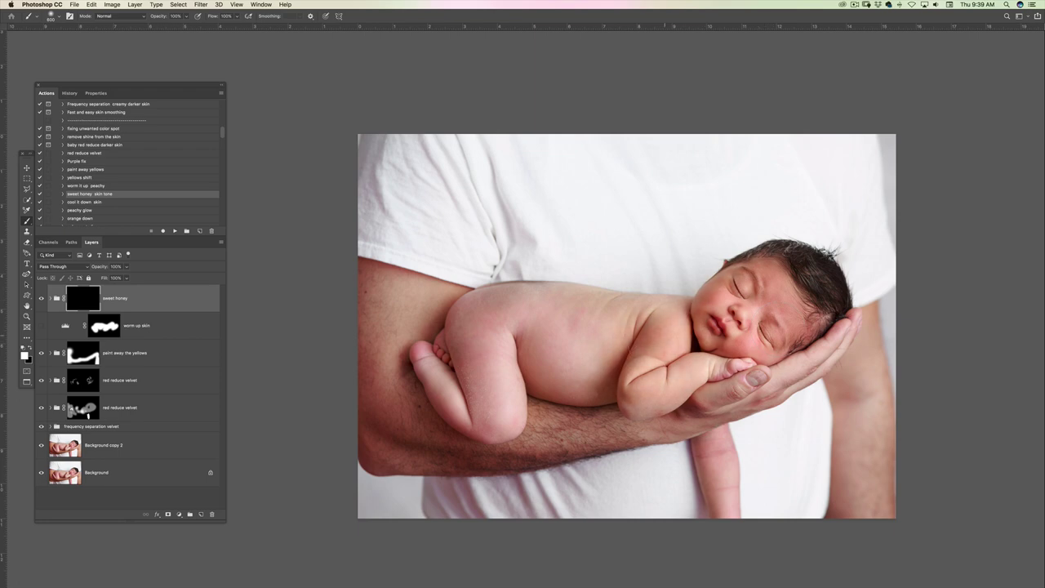
{"action": "mouse_move", "coordinate": [592, 323]}
{"action": "left_mouse_down"}
{"action": "mouse_move", "coordinate": [516, 314]}
{"action": "mouse_move", "coordinate": [478, 331]}
{"action": "mouse_move", "coordinate": [524, 364]}
{"action": "mouse_move", "coordinate": [588, 381]}
{"action": "left_mouse_up"}
{"action": "mouse_move", "coordinate": [492, 385]}
{"action": "left_mouse_down"}
{"action": "mouse_move", "coordinate": [428, 363]}
{"action": "mouse_move", "coordinate": [470, 420]}
{"action": "left_mouse_up"}
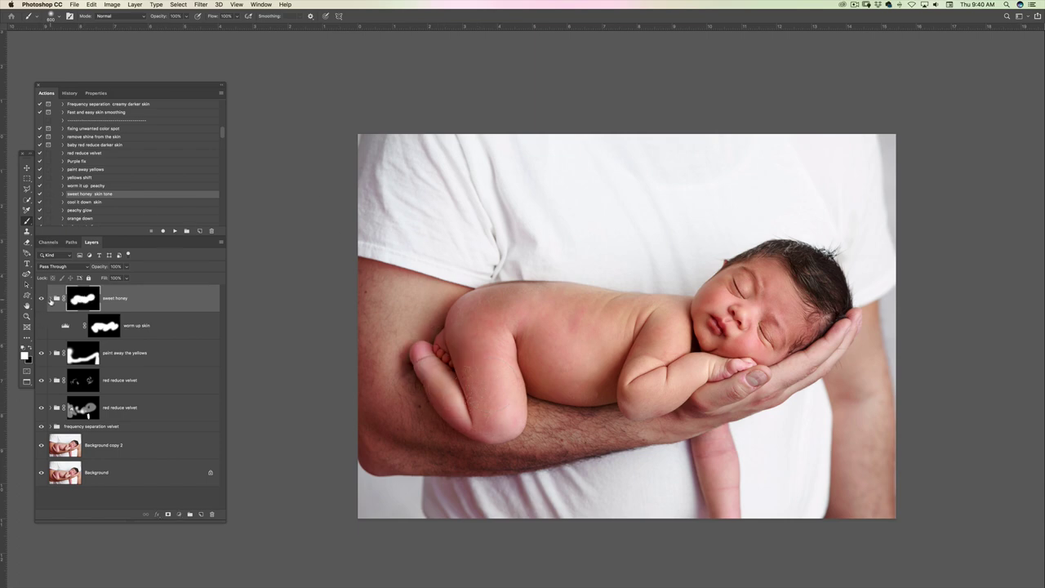
Step: Expand the sweet honey group and hide its sweet honey darken and Color Fill 1 copy layers
{"action": "left_click", "coordinate": [51, 298]}
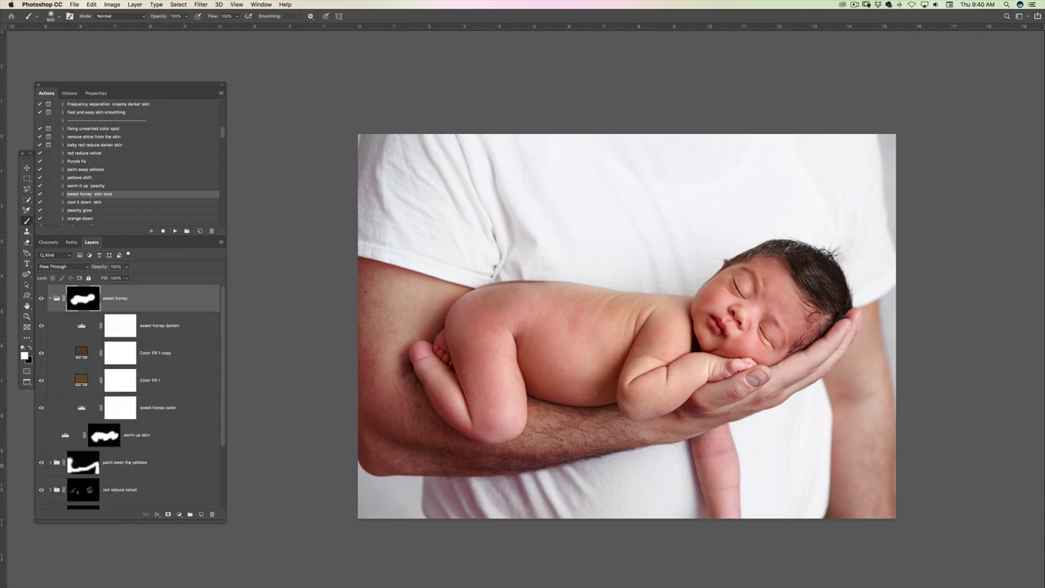
{"action": "left_click", "coordinate": [44, 435]}
{"action": "left_click", "coordinate": [42, 325]}
{"action": "left_click", "coordinate": [41, 353]}
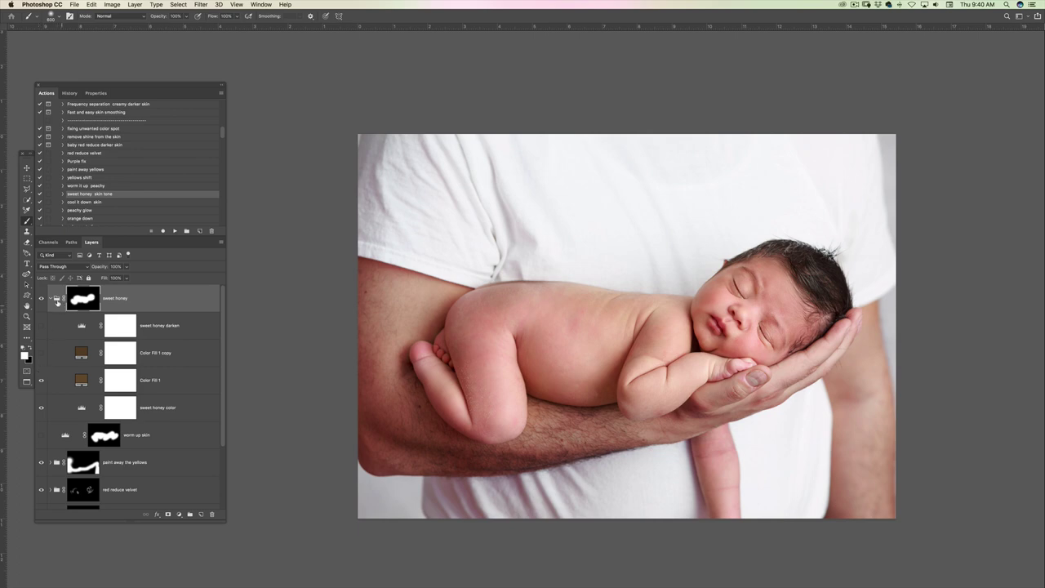
{"action": "left_click", "coordinate": [54, 299]}
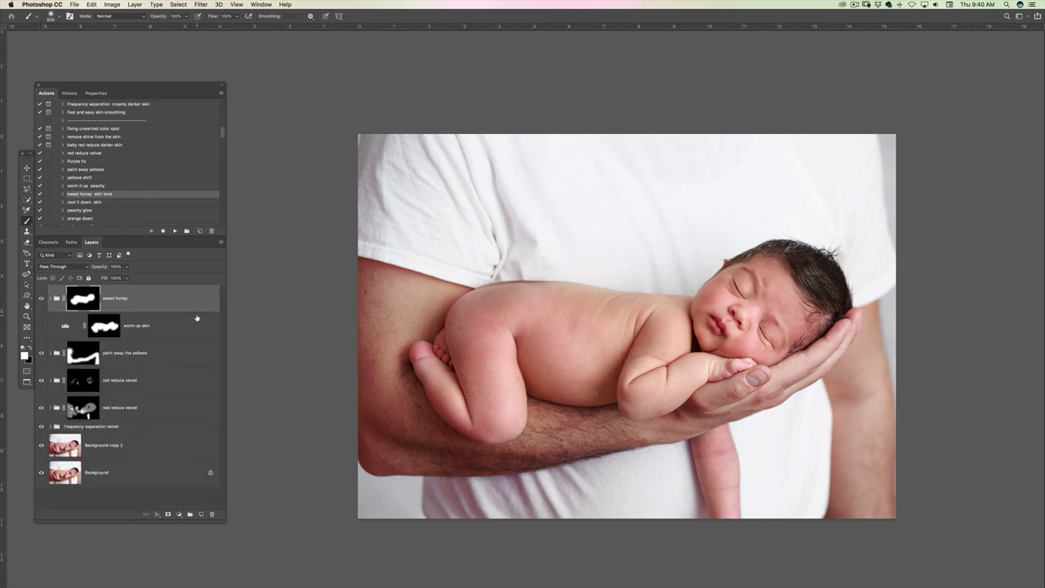
Step: Delete the sweet honey group and turn the warm up skin layer back on
{"action": "left_click_drag", "start_coordinate": [204, 301], "coordinate": [211, 514]}
{"action": "left_click", "coordinate": [162, 301]}
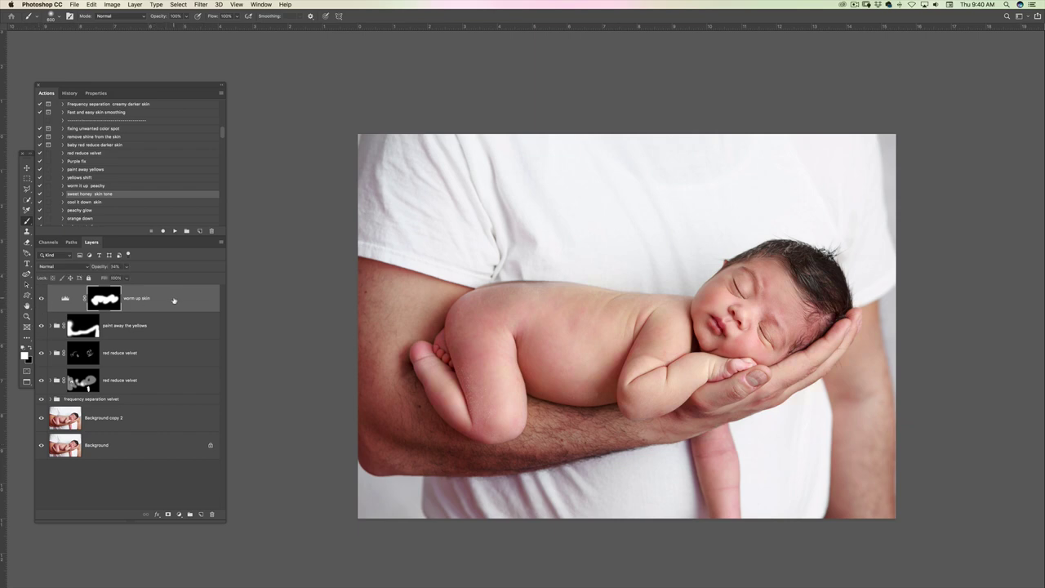
{"action": "left_click", "coordinate": [174, 300]}
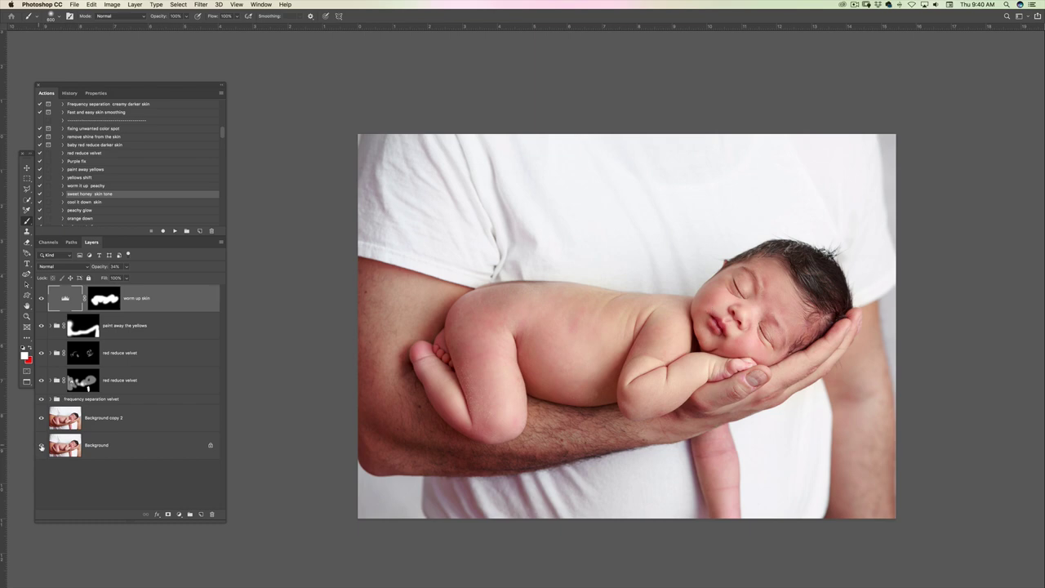
Step: Add a Levels adjustment layer above the warm up skin layer and brighten its midtones
{"action": "key", "text": "z"}
{"action": "left_click_drag", "start_coordinate": [728, 310], "coordinate": [461, 388]}
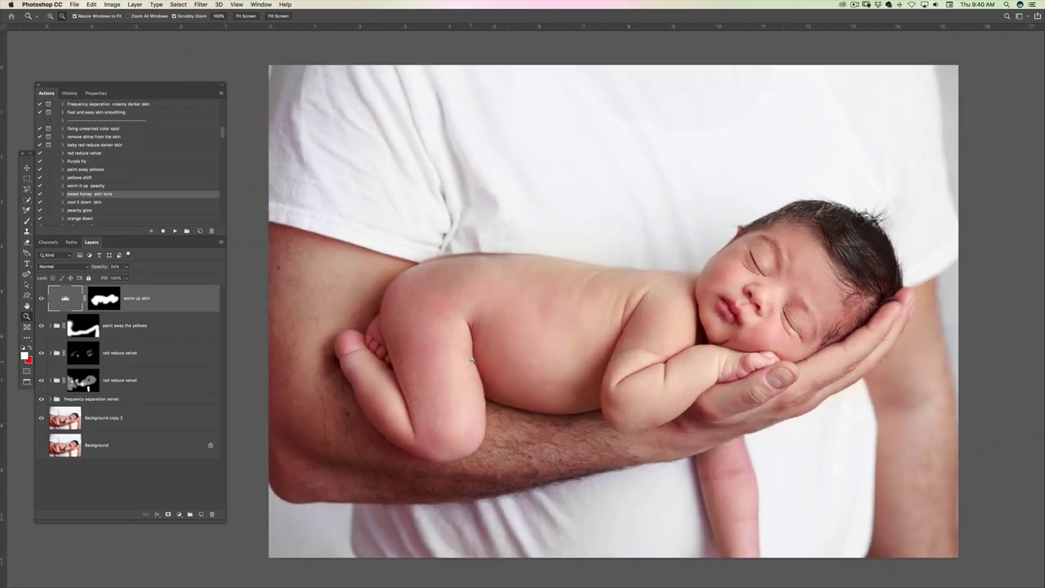
{"action": "left_click", "coordinate": [609, 286]}
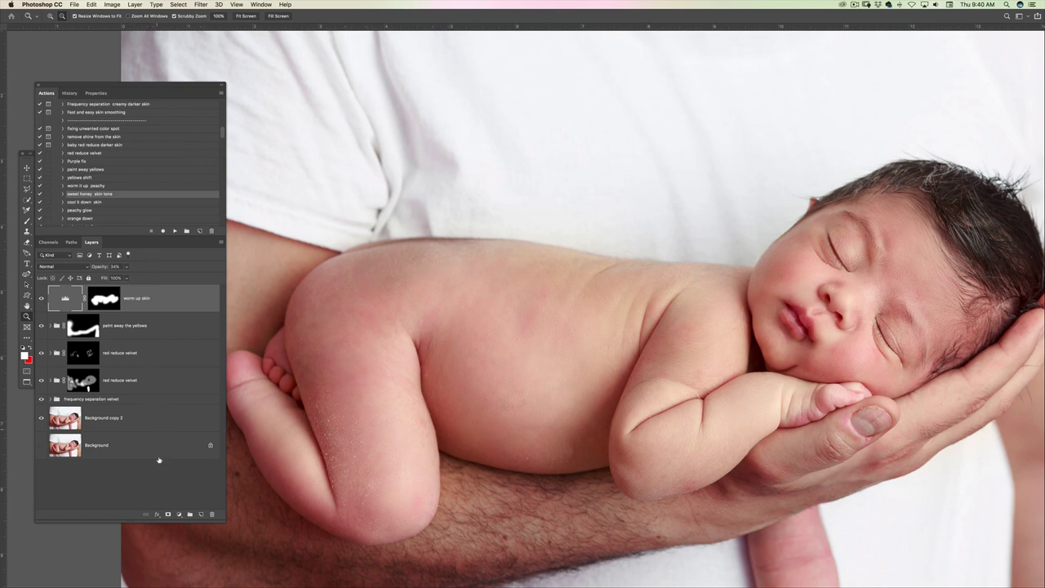
{"action": "left_click", "coordinate": [179, 516]}
{"action": "left_click", "coordinate": [179, 516]}
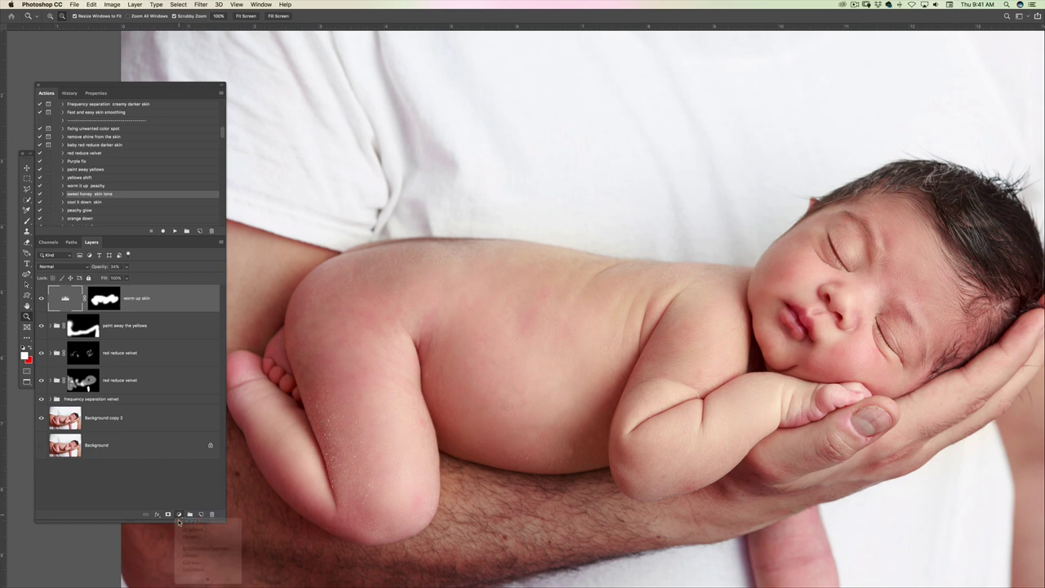
{"action": "left_click", "coordinate": [179, 515]}
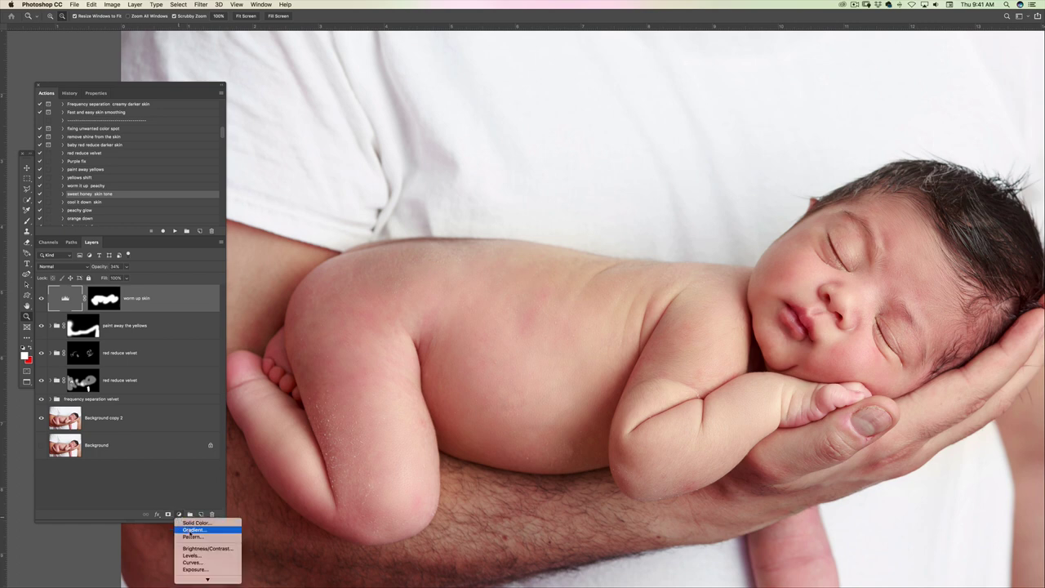
{"action": "left_click", "coordinate": [192, 555]}
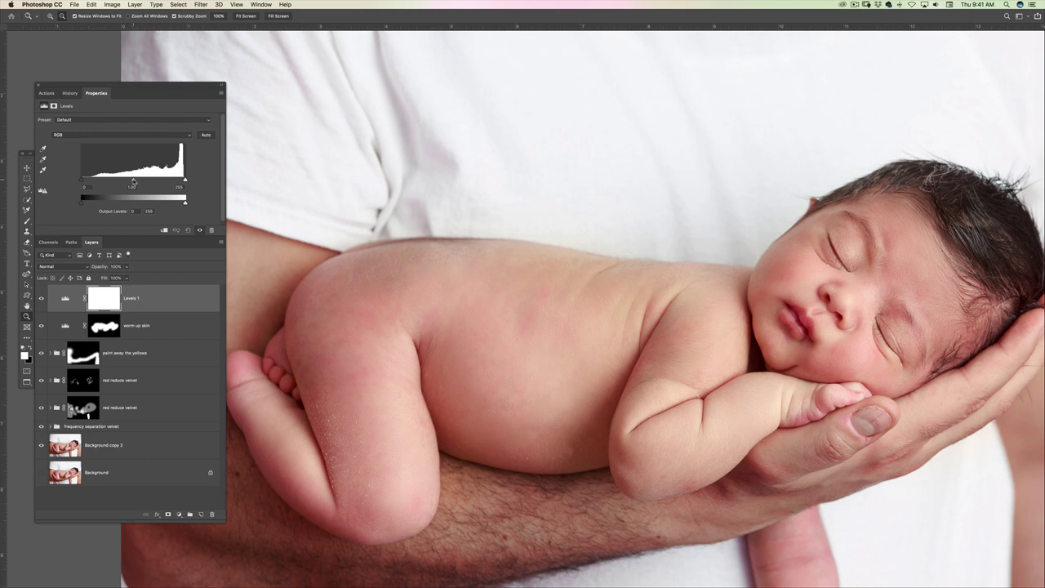
{"action": "left_click_drag", "start_coordinate": [133, 180], "coordinate": [124, 181]}
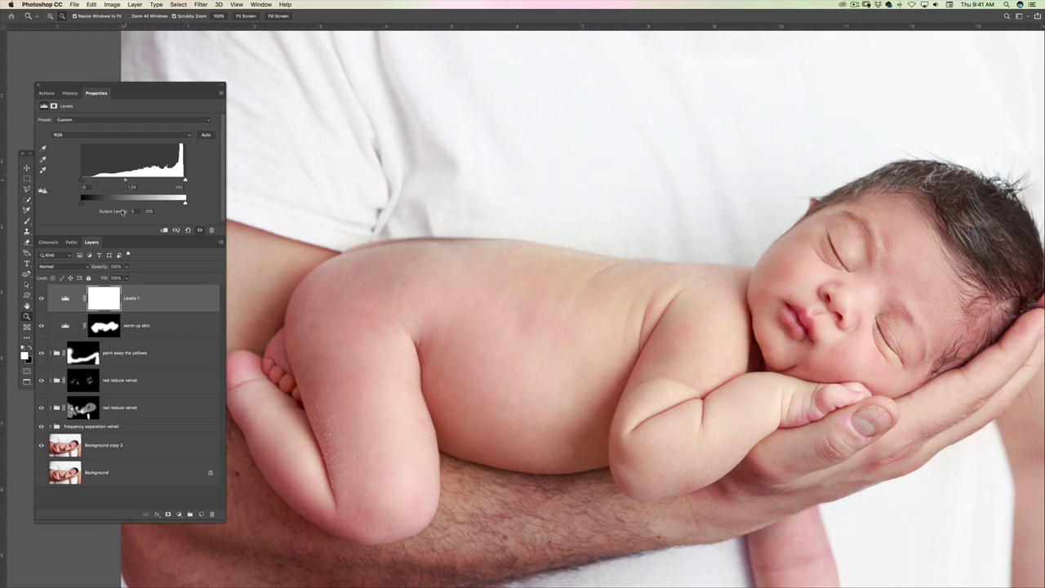
Step: Invert the Levels layer's mask to black so the brightening is hidden
{"action": "left_click", "coordinate": [113, 301]}
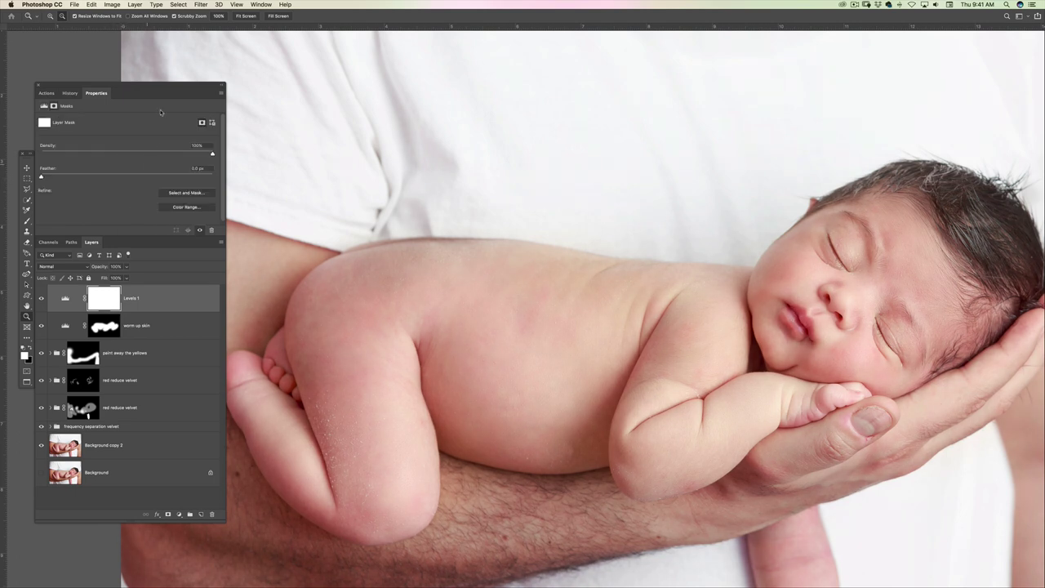
{"action": "left_click", "coordinate": [135, 5]}
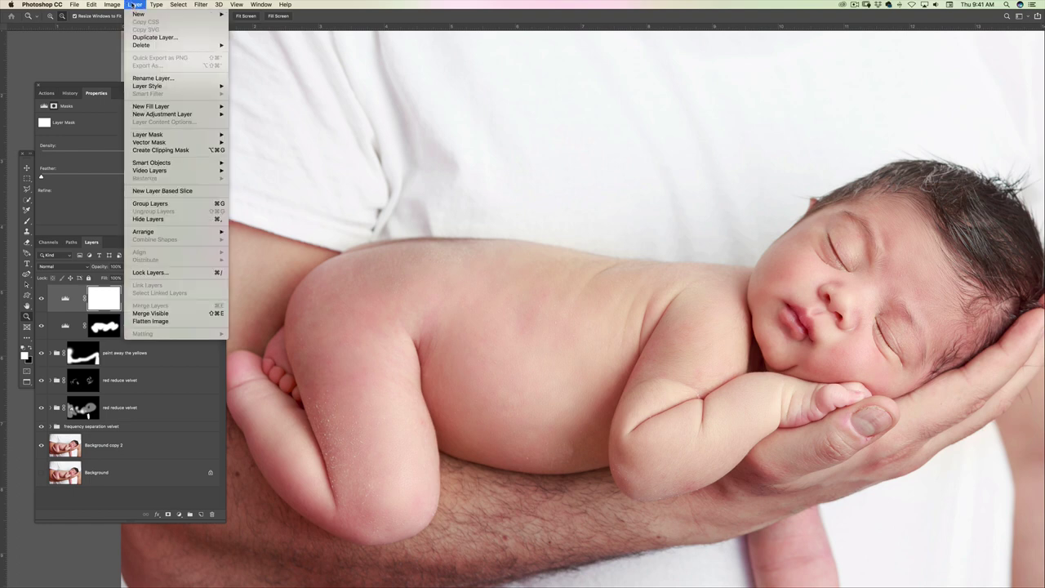
{"action": "mouse_move", "coordinate": [112, 5]}
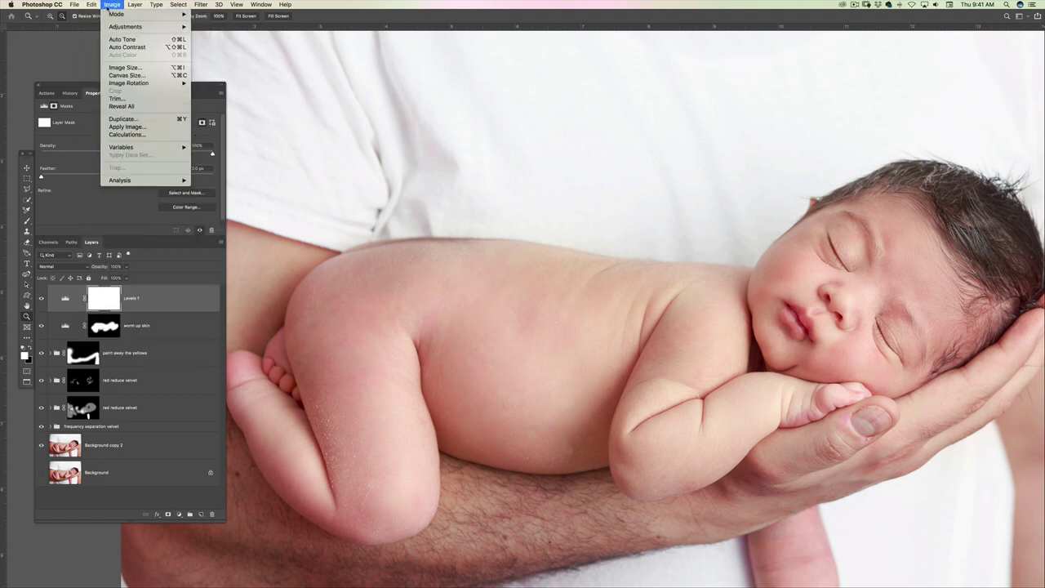
{"action": "mouse_move", "coordinate": [123, 28]}
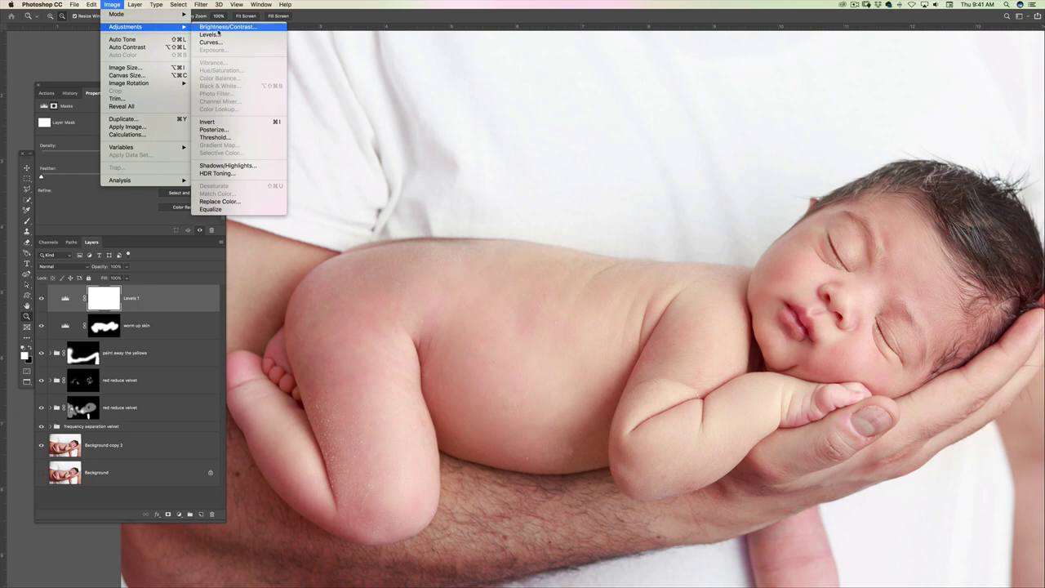
{"action": "left_click", "coordinate": [209, 122]}
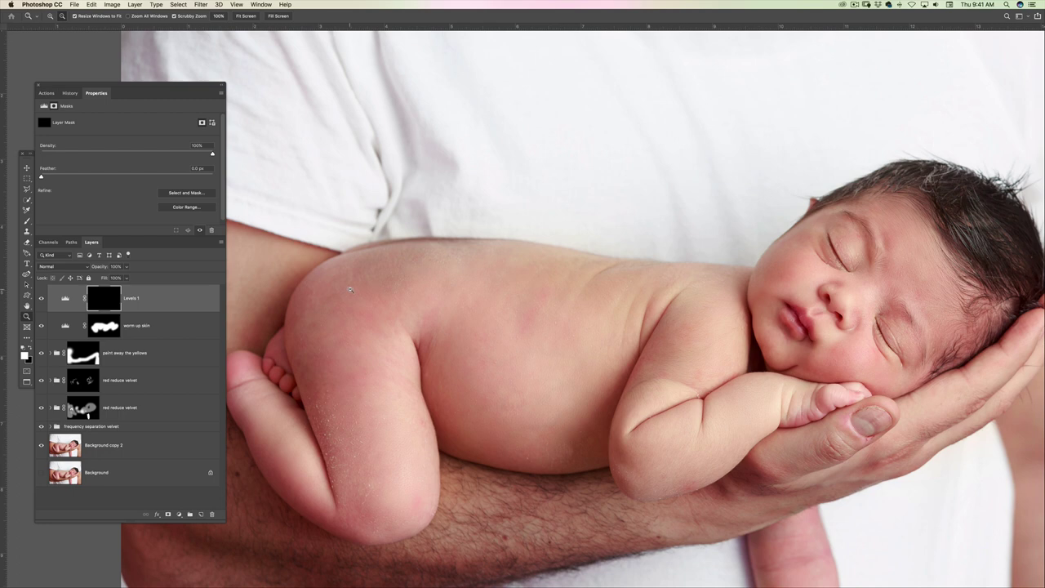
Step: Paint the Levels brightening onto the dark area of the baby's hip with a much smaller brush at 13% opacity
{"action": "key", "text": "b"}
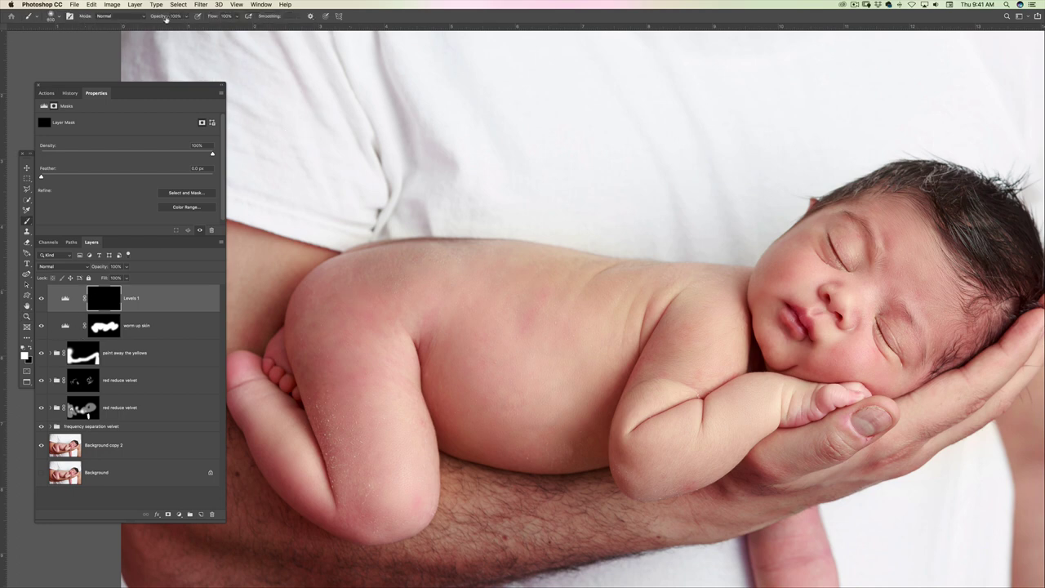
{"action": "left_click_drag", "start_coordinate": [158, 18], "coordinate": [130, 28]}
{"action": "key", "text": "["}
{"action": "key", "text": "["}
{"action": "key", "text": "["}
{"action": "key", "text": "["}
{"action": "key", "text": "["}
{"action": "key", "text": "["}
{"action": "key", "text": "["}
{"action": "left_click_drag", "start_coordinate": [362, 275], "coordinate": [420, 256]}
{"action": "left_click", "coordinate": [47, 93]}
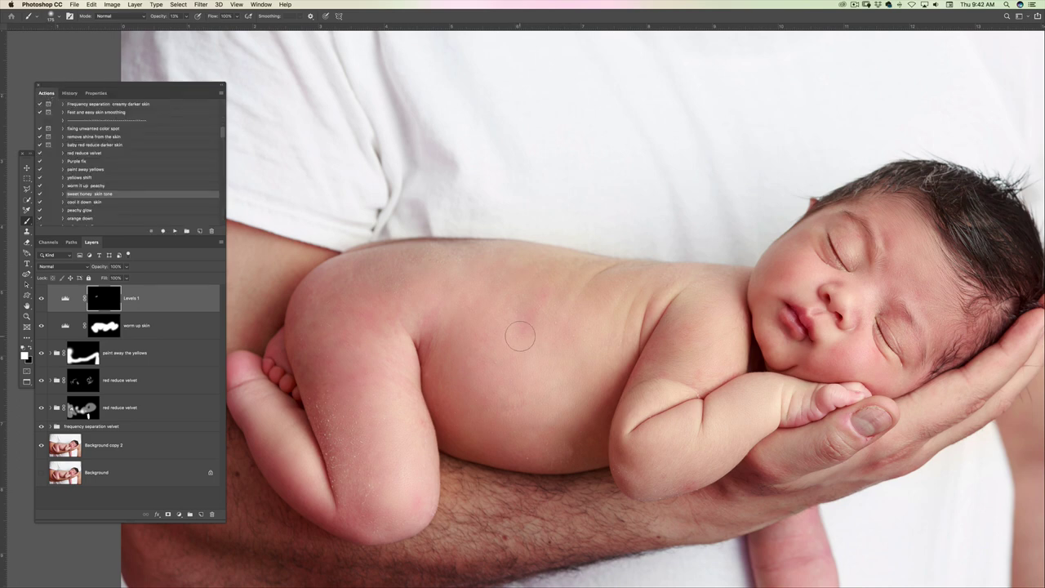
Step: Merge all layers from the Levels layer down to Background copy 2, leaving the original Background separate
{"action": "key", "text": "z"}
{"action": "left_click_drag", "start_coordinate": [545, 317], "coordinate": [520, 317]}
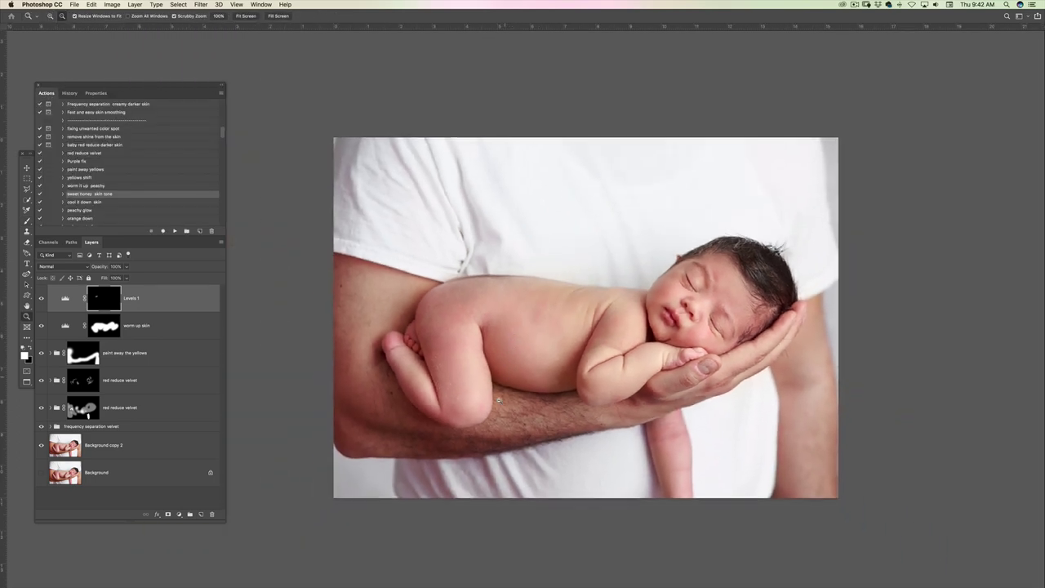
{"action": "left_click", "coordinate": [189, 440], "text": "shift"}
{"action": "right_click", "coordinate": [173, 424]}
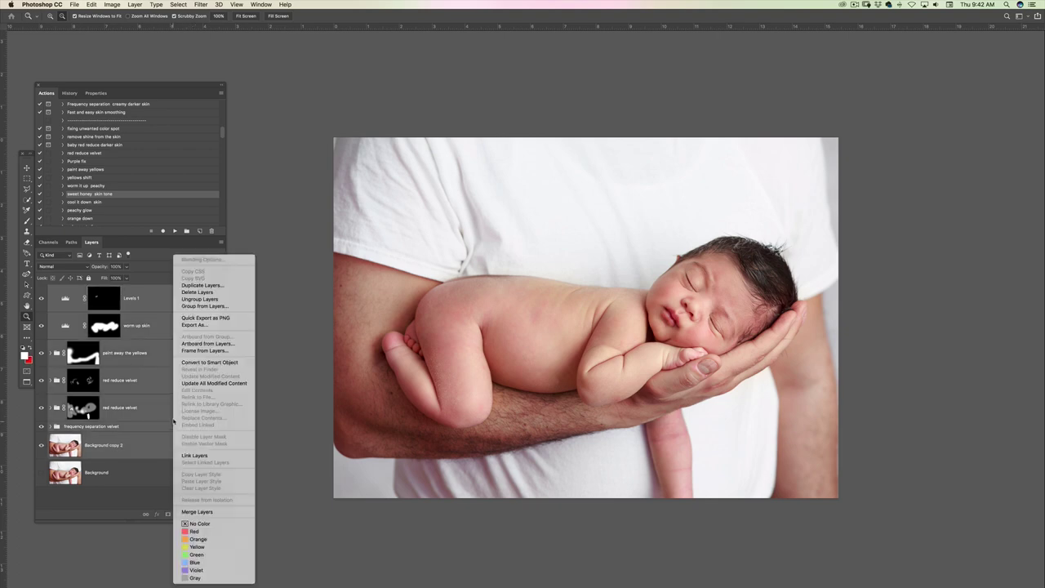
{"action": "left_click", "coordinate": [208, 513]}
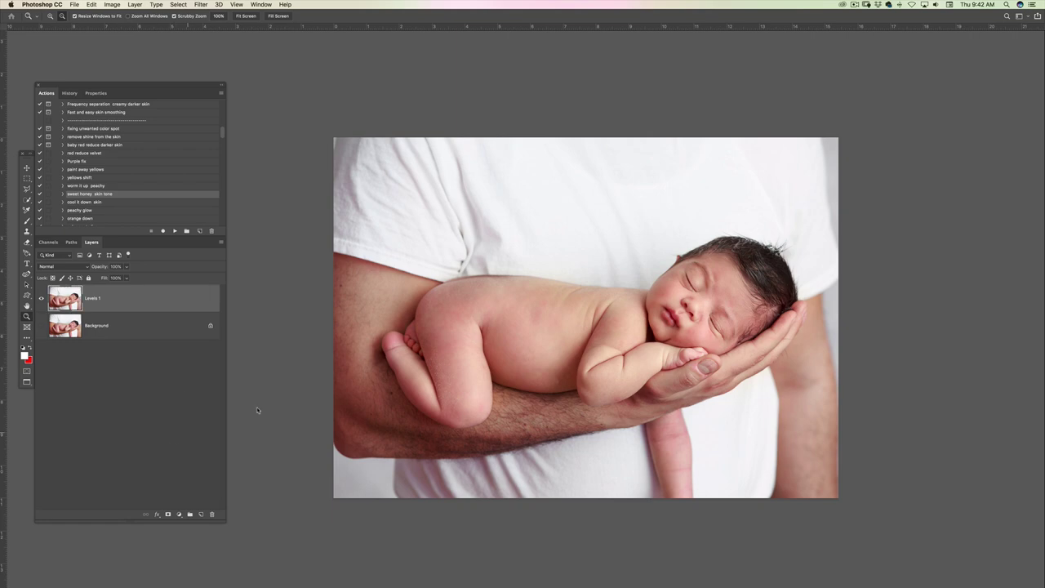
Step: Run the "red reduce velvet" action above the merged retouch layer
{"action": "left_click_drag", "start_coordinate": [728, 328], "coordinate": [739, 317]}
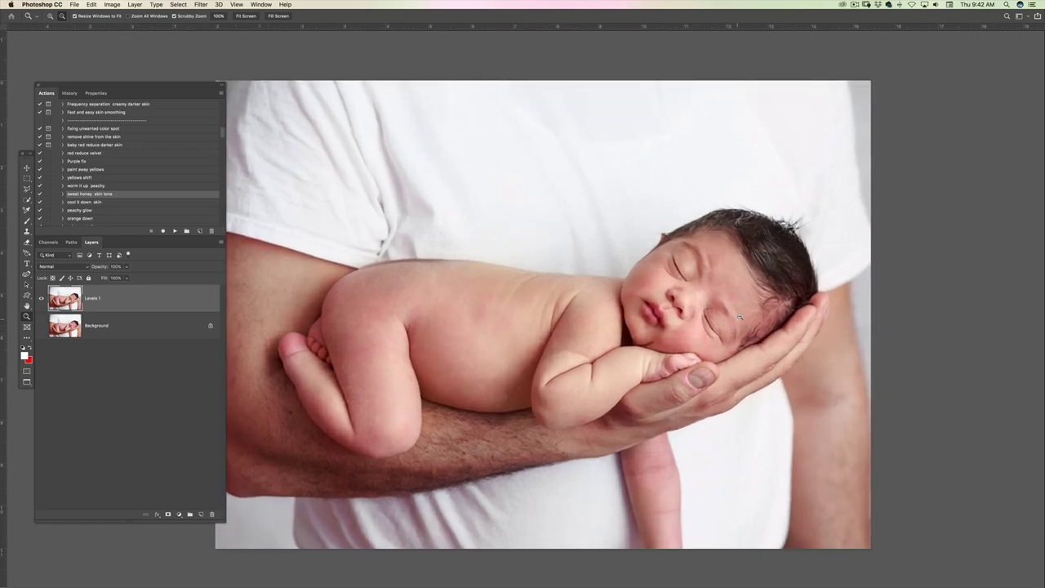
{"action": "left_click_drag", "start_coordinate": [473, 307], "coordinate": [492, 303]}
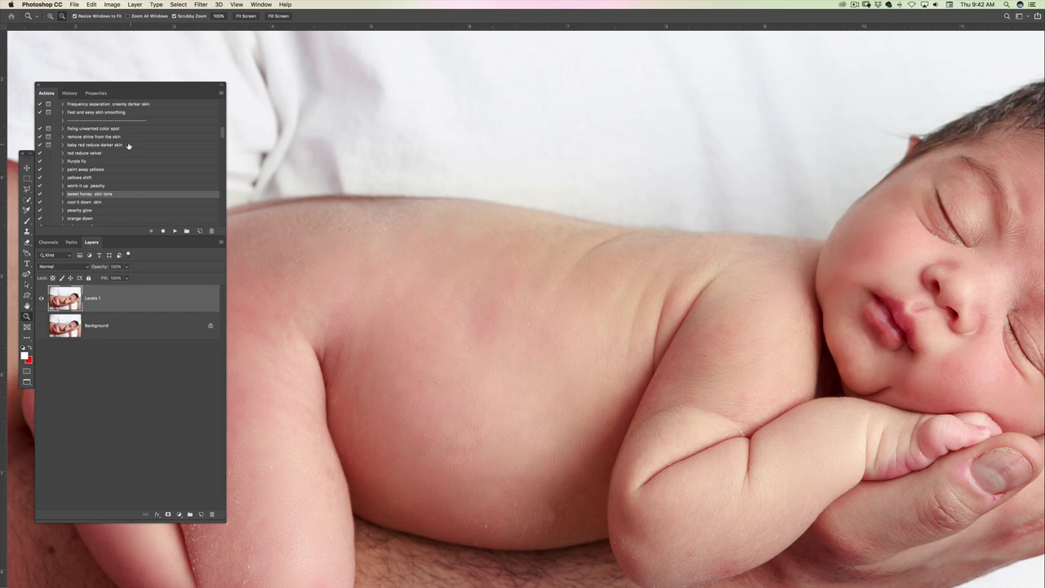
{"action": "left_click", "coordinate": [96, 154]}
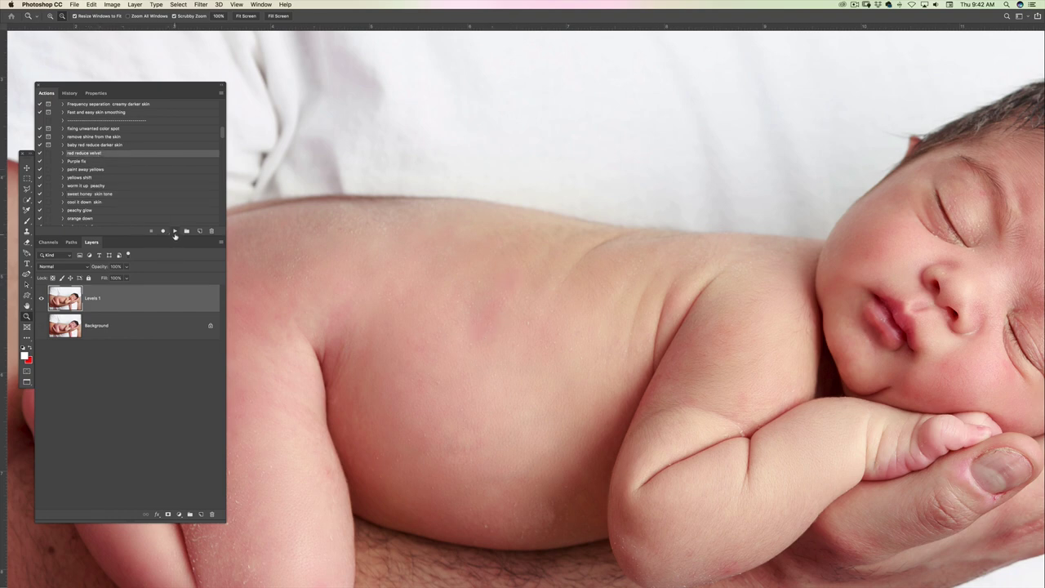
{"action": "left_click", "coordinate": [174, 232]}
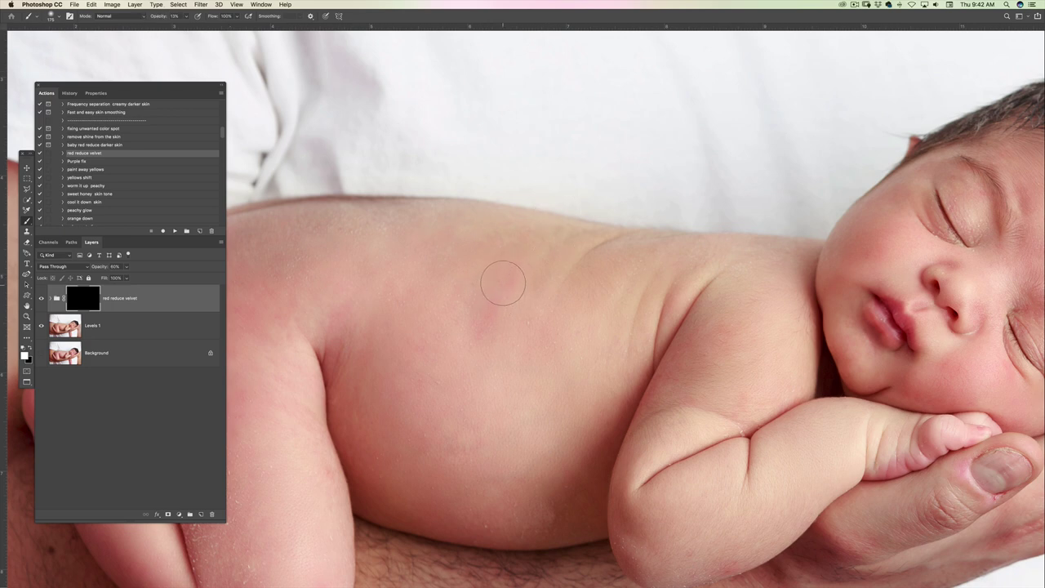
Step: Paint the red reduction over the baby's belly, foot and leg on the group's mask, raising the brush opacity to 66%
{"action": "mouse_move", "coordinate": [485, 330]}
{"action": "left_mouse_down"}
{"action": "mouse_move", "coordinate": [499, 293]}
{"action": "mouse_move", "coordinate": [484, 314]}
{"action": "left_mouse_up"}
{"action": "left_click_drag", "start_coordinate": [534, 352], "coordinate": [811, 307]}
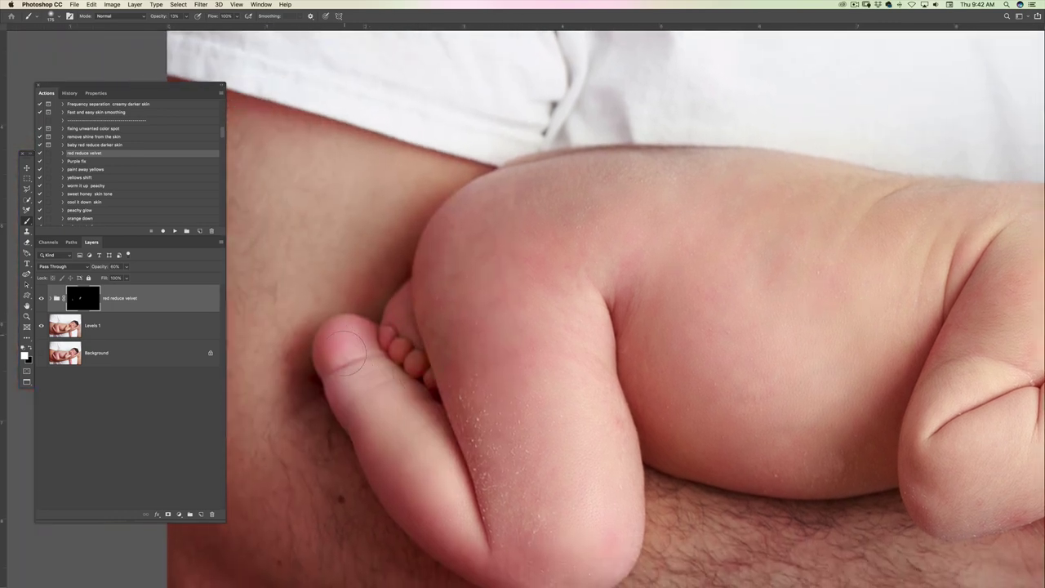
{"action": "left_click_drag", "start_coordinate": [157, 16], "coordinate": [179, 18]}
{"action": "scroll", "coordinate": [498, 424], "scroll_direction": "right", "scroll_amount": 5}
{"action": "scroll", "coordinate": [498, 424], "scroll_direction": "down", "scroll_amount": 2}
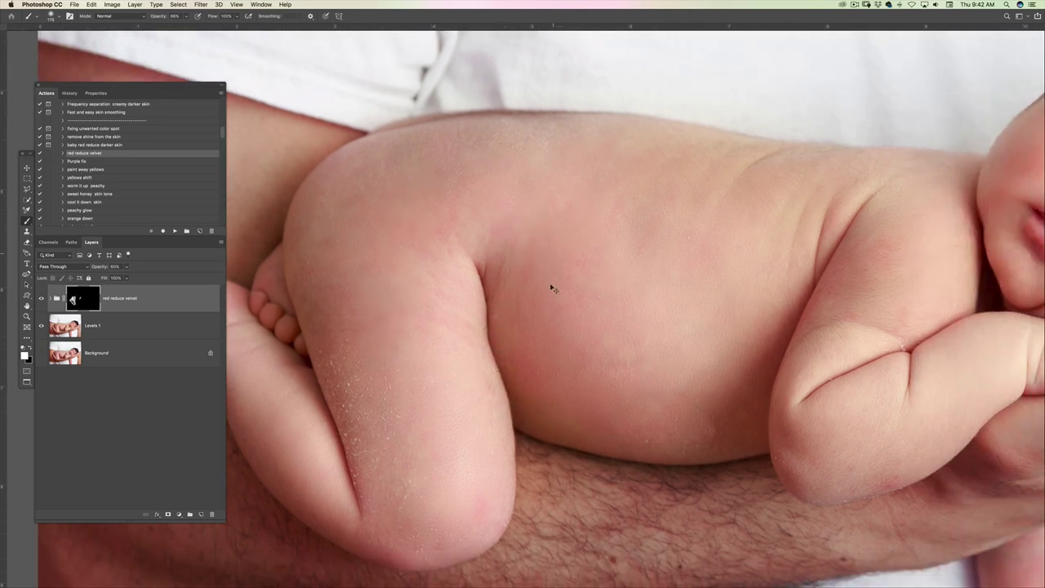
Step: Undo the last stroke, then paint away the redness around the baby's face and hand with the brush at 19% opacity
{"action": "key", "text": "super+z"}
{"action": "left_click_drag", "start_coordinate": [158, 13], "coordinate": [142, 22]}
{"action": "scroll", "coordinate": [572, 392], "scroll_direction": "right", "scroll_amount": 10}
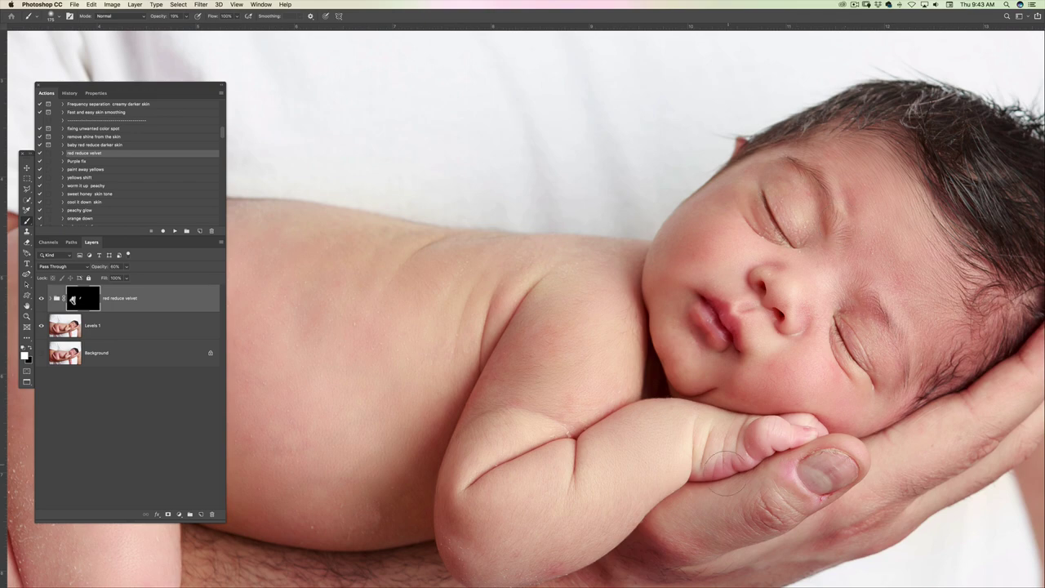
{"action": "left_click_drag", "start_coordinate": [724, 477], "coordinate": [713, 475]}
{"action": "key", "text": "z"}
{"action": "key", "text": "super+0"}
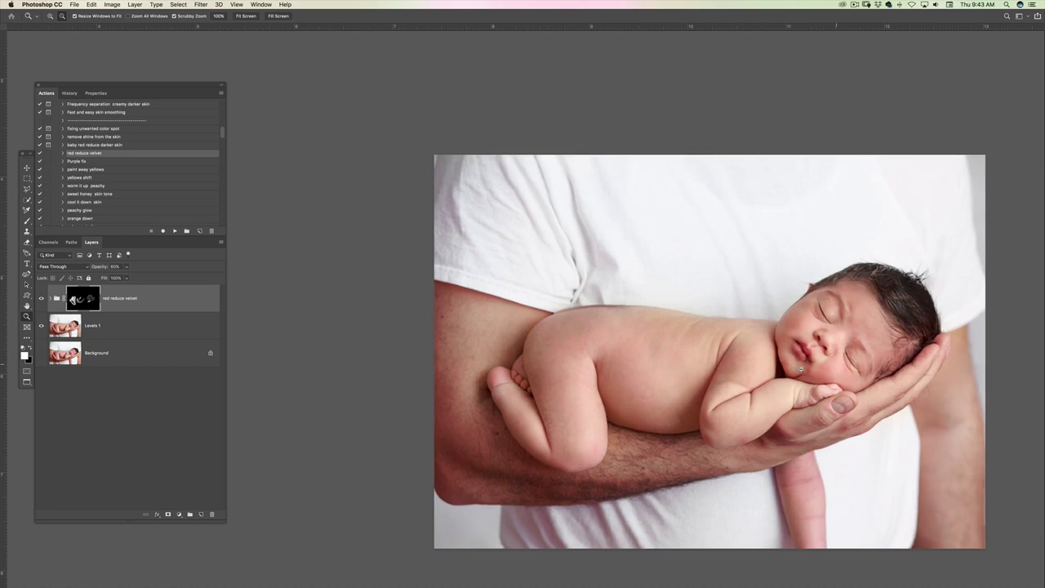
{"action": "left_click", "coordinate": [741, 408]}
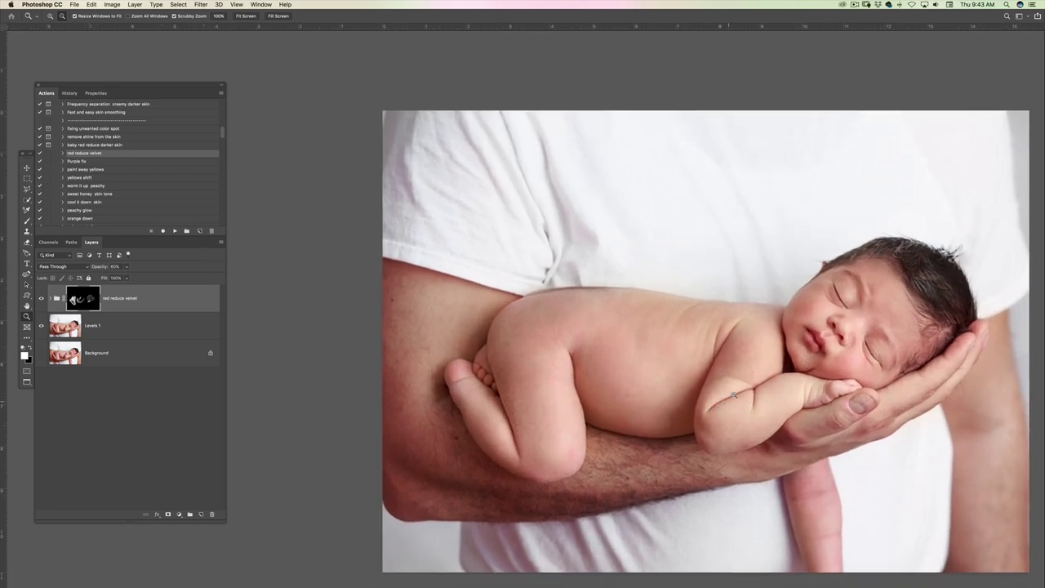
Step: Run the "yellows shift" action and invert its group's black mask to white so it affects the whole photo
{"action": "key", "text": "b"}
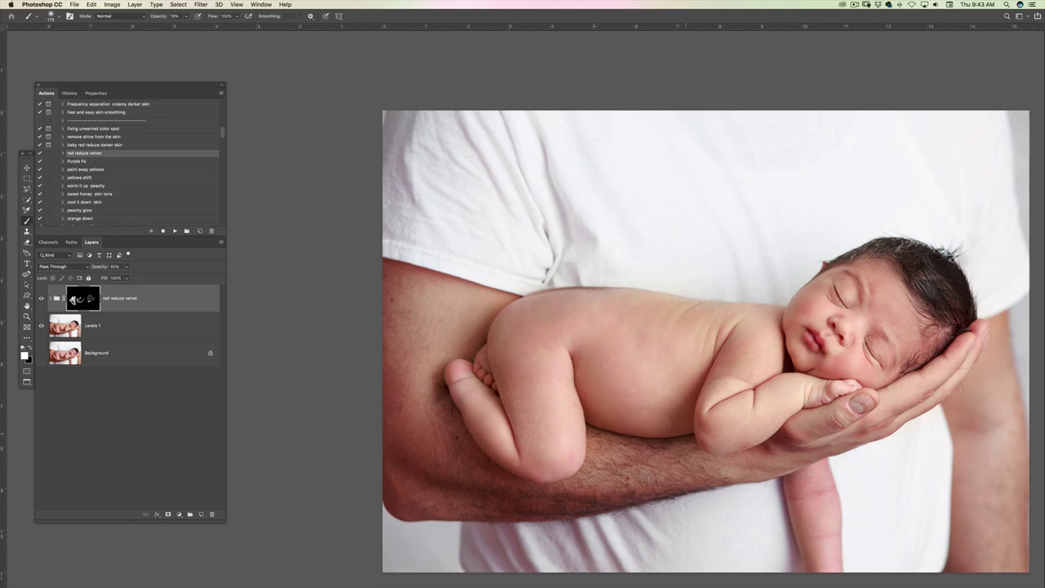
{"action": "mouse_move", "coordinate": [703, 361]}
{"action": "left_mouse_down"}
{"action": "mouse_move", "coordinate": [637, 319]}
{"action": "mouse_move", "coordinate": [596, 328]}
{"action": "mouse_move", "coordinate": [590, 293]}
{"action": "mouse_move", "coordinate": [519, 329]}
{"action": "left_mouse_up"}
{"action": "left_click_drag", "start_coordinate": [402, 347], "coordinate": [333, 351]}
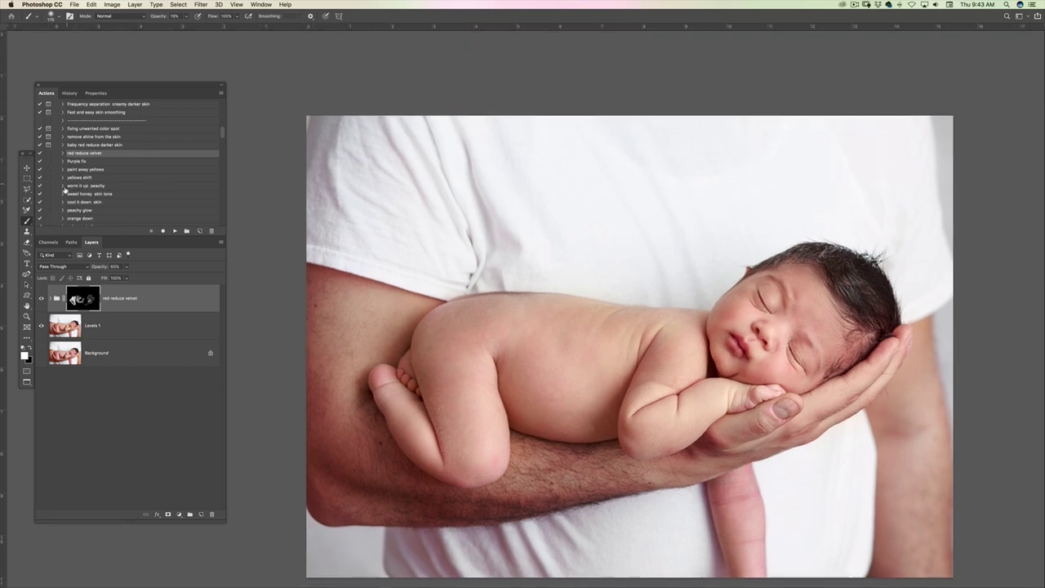
{"action": "left_click", "coordinate": [96, 178]}
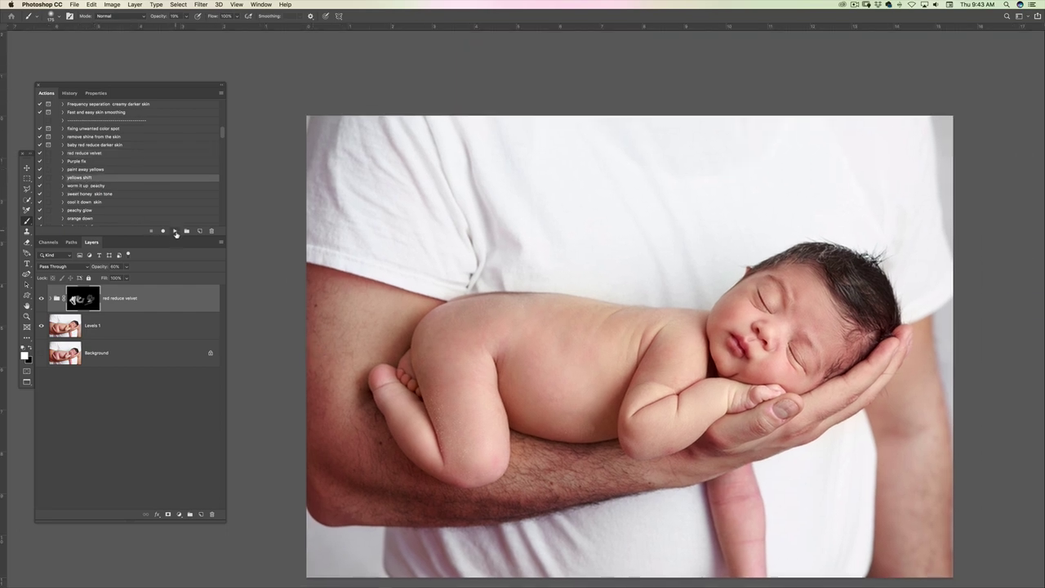
{"action": "left_click", "coordinate": [111, 5]}
{"action": "mouse_move", "coordinate": [125, 28]}
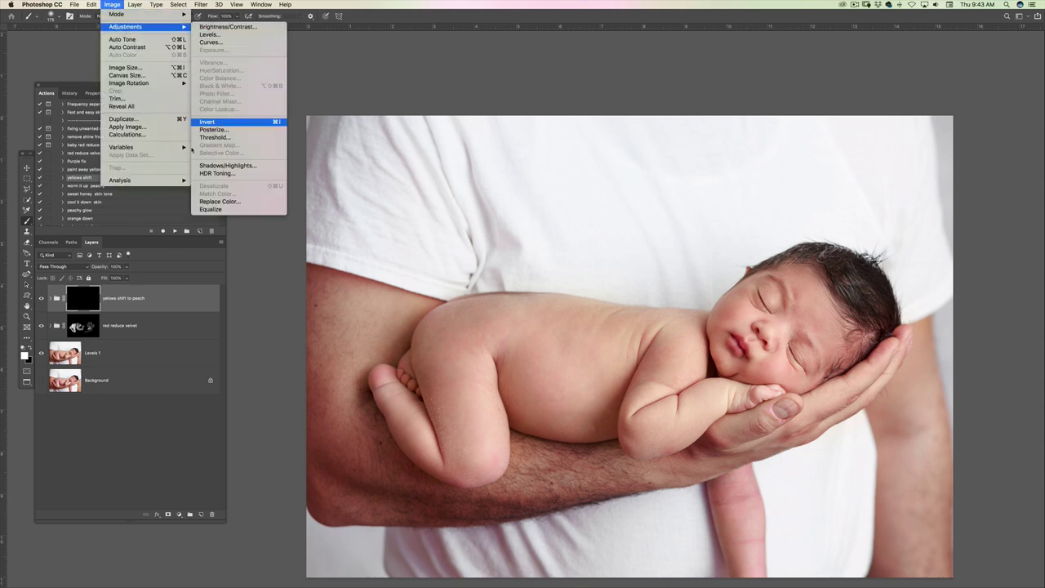
{"action": "left_click", "coordinate": [208, 122]}
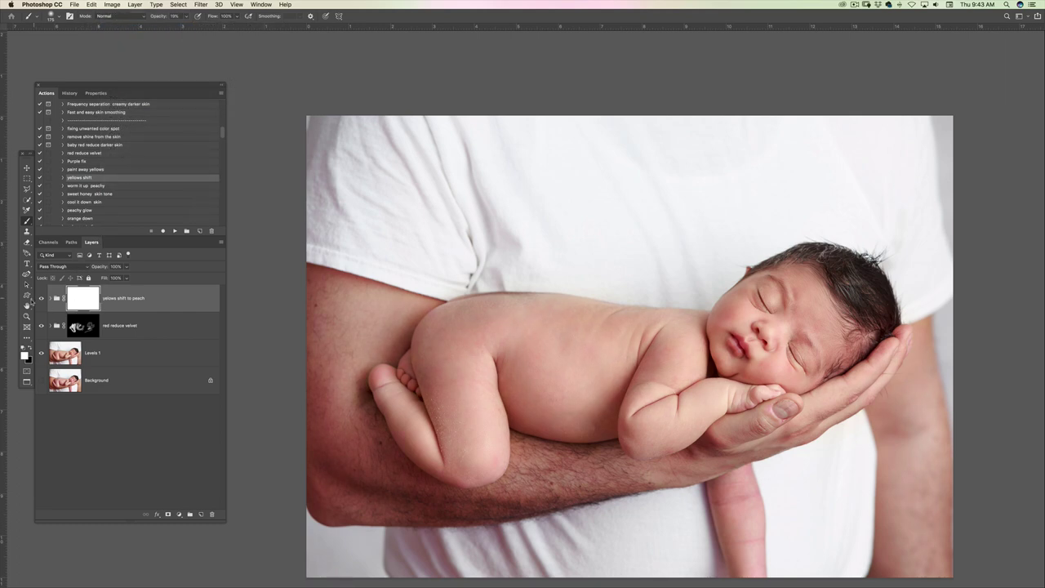
Step: Compare the photo with and without the yellows shift to peach group, then lower the group's opacity
{"action": "left_click", "coordinate": [41, 299]}
{"action": "left_click", "coordinate": [41, 299]}
{"action": "left_click_drag", "start_coordinate": [99, 268], "coordinate": [72, 280]}
Step: Merge the yellows shift to peach and red reduce velvet groups with the Levels 1 layer
{"action": "left_click", "coordinate": [184, 354], "text": "shift"}
{"action": "right_click", "coordinate": [162, 337]}
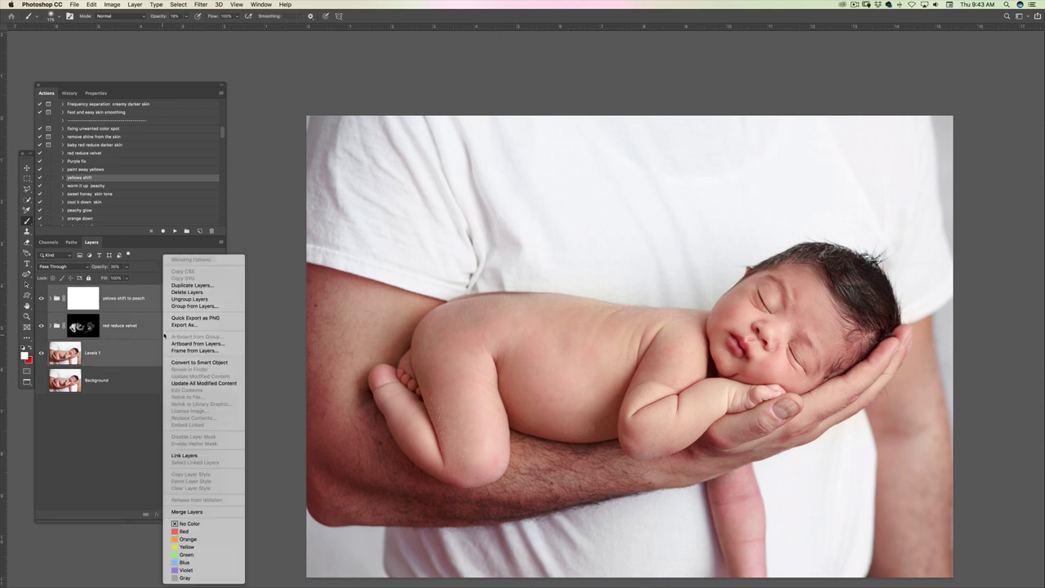
{"action": "left_click", "coordinate": [198, 513]}
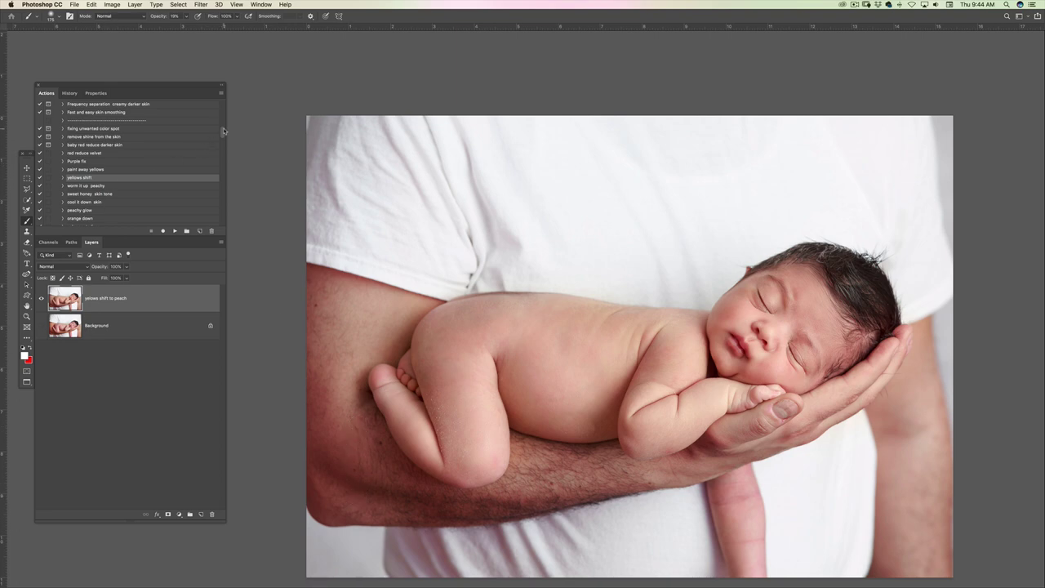
Step: Run the "baby skin flakes gone copy" action with the view close on the baby's flaky leg, dismissing its instructions
{"action": "scroll", "coordinate": [197, 139], "scroll_direction": "down", "scroll_amount": 2}
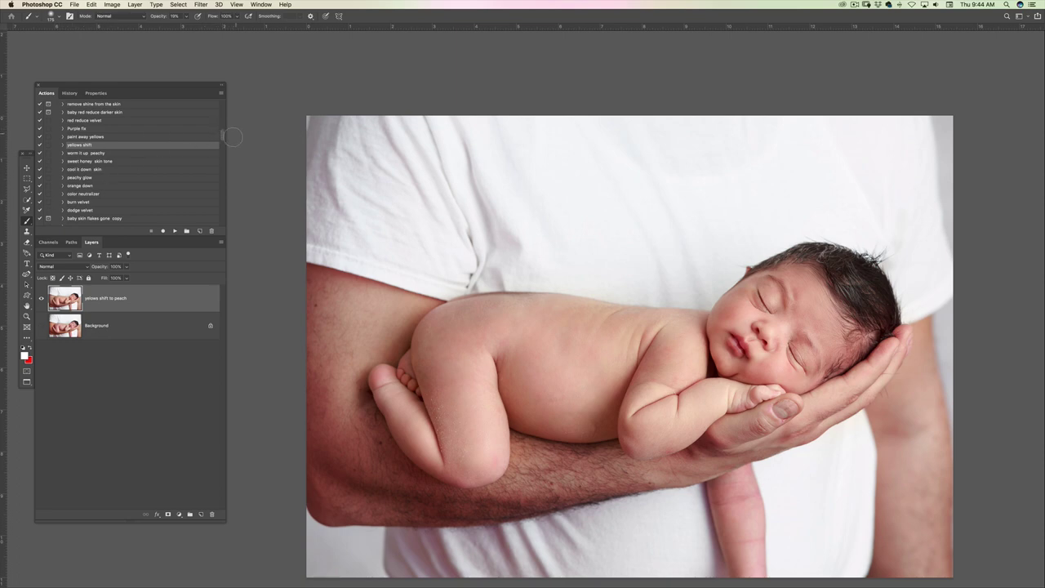
{"action": "left_click_drag", "start_coordinate": [223, 138], "coordinate": [221, 141]}
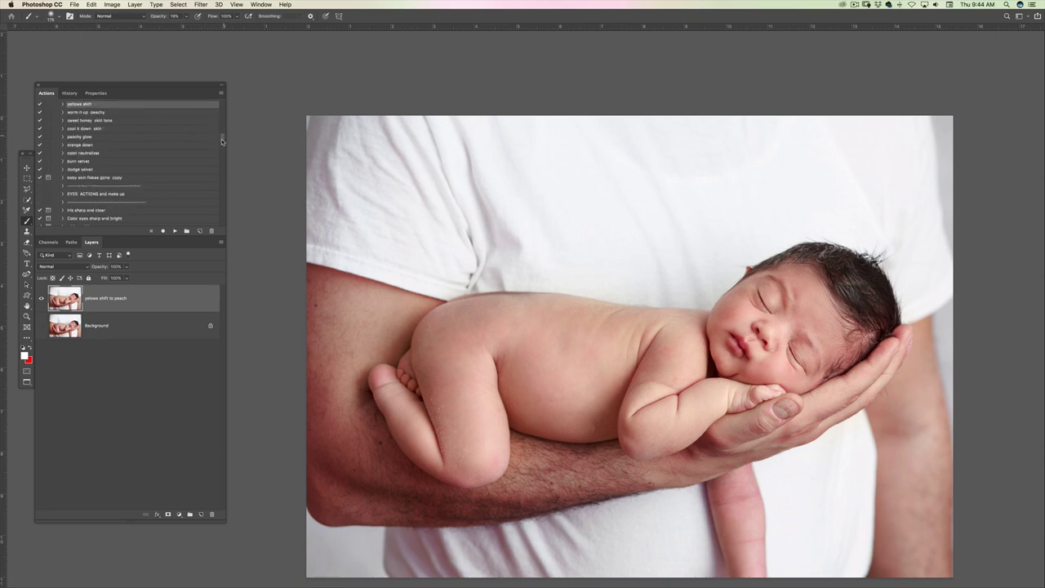
{"action": "left_click", "coordinate": [111, 180]}
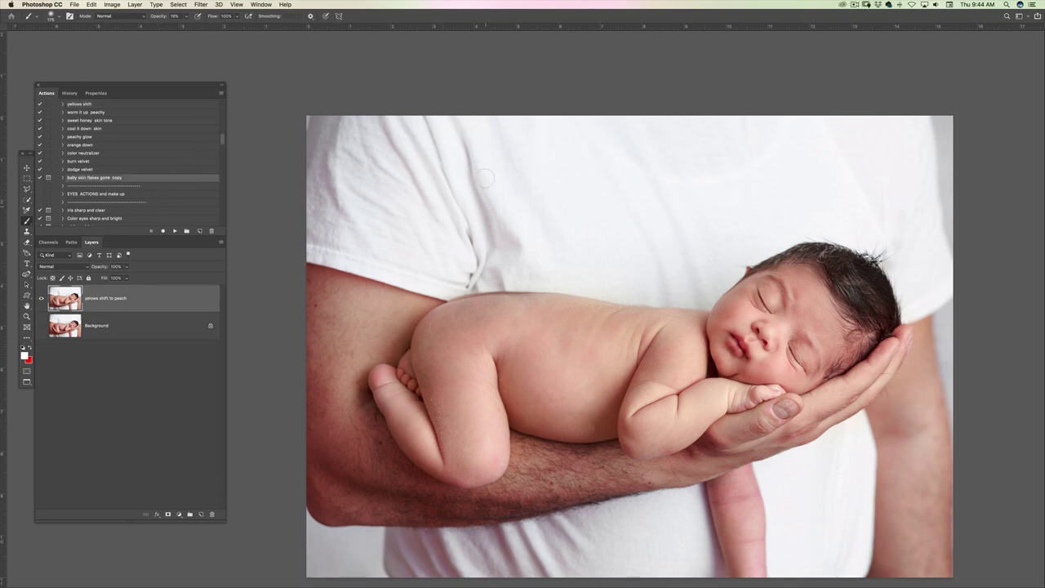
{"action": "key", "text": "z"}
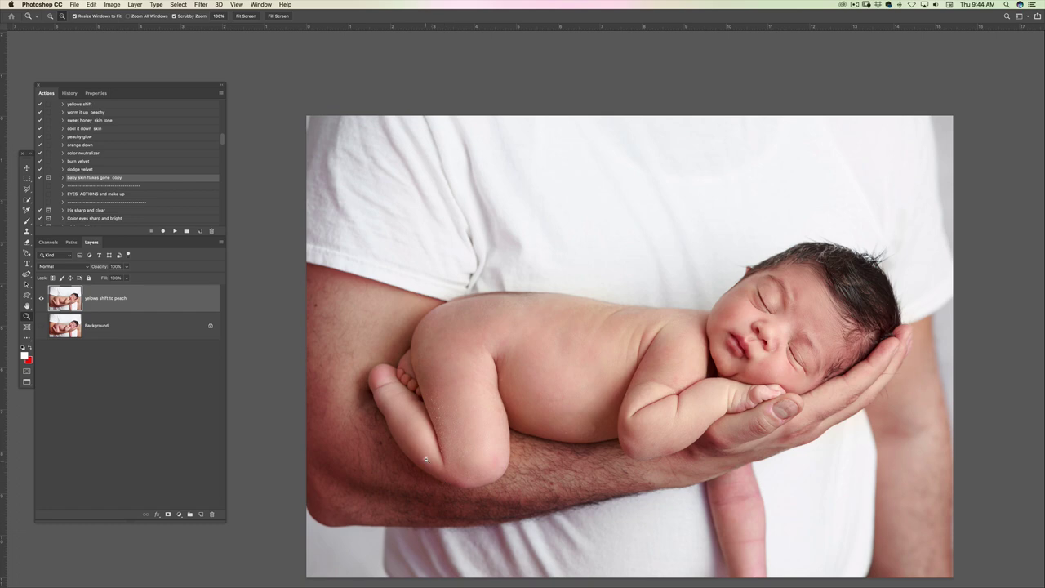
{"action": "left_click", "coordinate": [432, 476]}
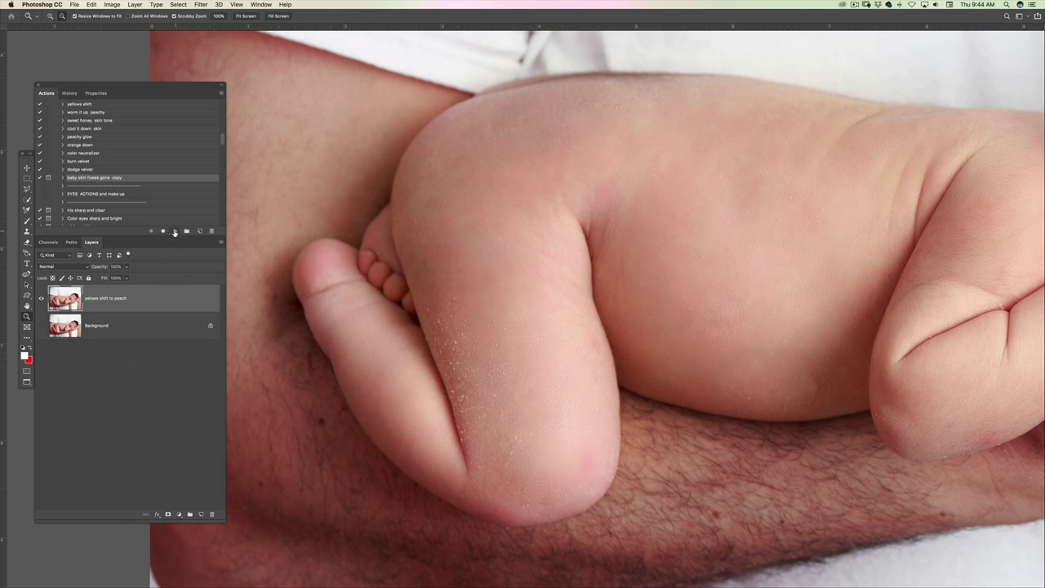
{"action": "left_click", "coordinate": [174, 232]}
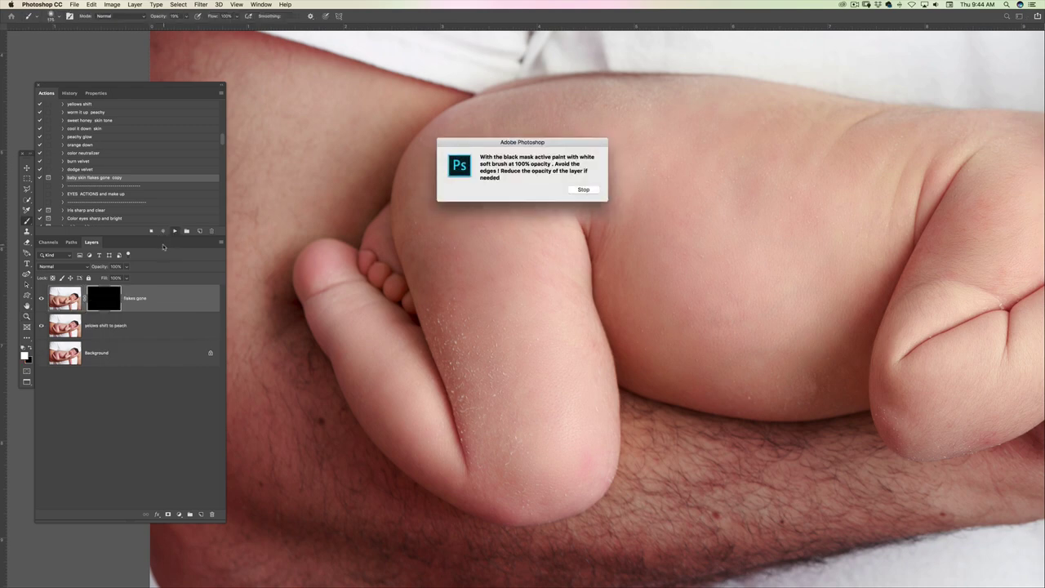
{"action": "left_click", "coordinate": [583, 189]}
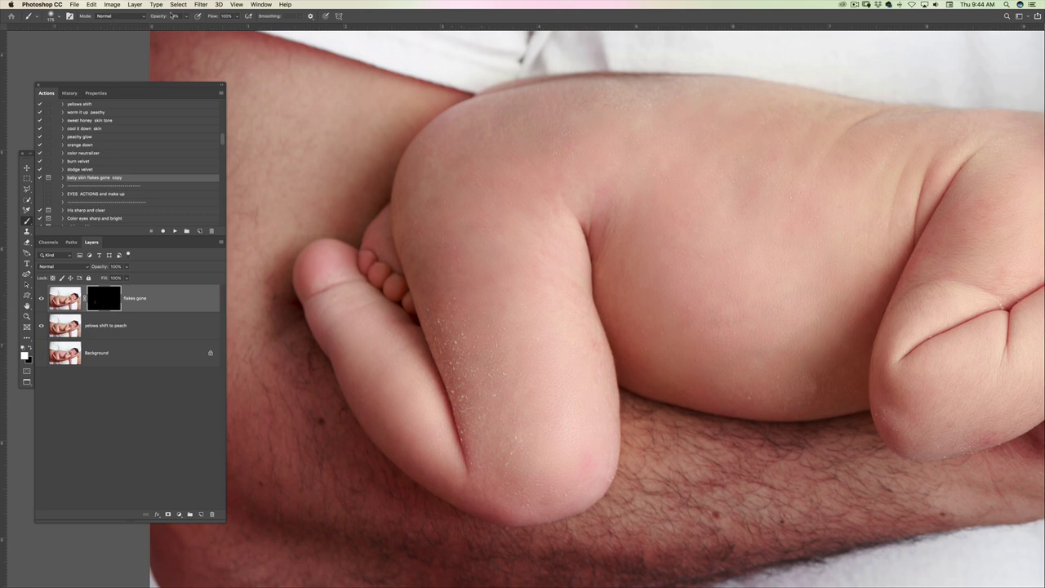
Step: Paint away the skin flakes on the baby's leg on the mask with a 100% opacity brush, then lower the flakes gone layer's opacity
{"action": "left_click", "coordinate": [173, 16]}
{"action": "key", "text": "Return"}
{"action": "mouse_move", "coordinate": [519, 360]}
{"action": "left_mouse_down"}
{"action": "mouse_move", "coordinate": [515, 405]}
{"action": "mouse_move", "coordinate": [485, 310]}
{"action": "mouse_move", "coordinate": [511, 447]}
{"action": "mouse_move", "coordinate": [524, 431]}
{"action": "mouse_move", "coordinate": [522, 314]}
{"action": "mouse_move", "coordinate": [564, 443]}
{"action": "mouse_move", "coordinate": [547, 357]}
{"action": "mouse_move", "coordinate": [541, 430]}
{"action": "mouse_move", "coordinate": [459, 302]}
{"action": "left_mouse_up"}
{"action": "scroll", "coordinate": [825, 255], "scroll_direction": "right", "scroll_amount": 2}
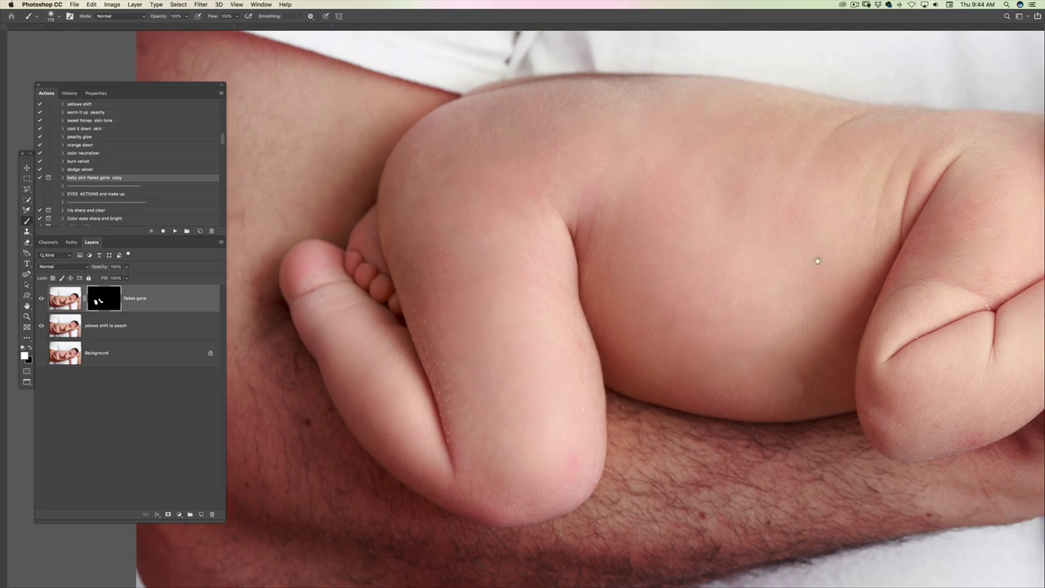
{"action": "left_click", "coordinate": [96, 267]}
{"action": "type", "text": "50"}
{"action": "key", "text": "Return"}
Step: Merge the flakes gone layer with the yellows shift to peach layer, keeping the Background separate
{"action": "left_click_drag", "start_coordinate": [784, 280], "coordinate": [406, 312]}
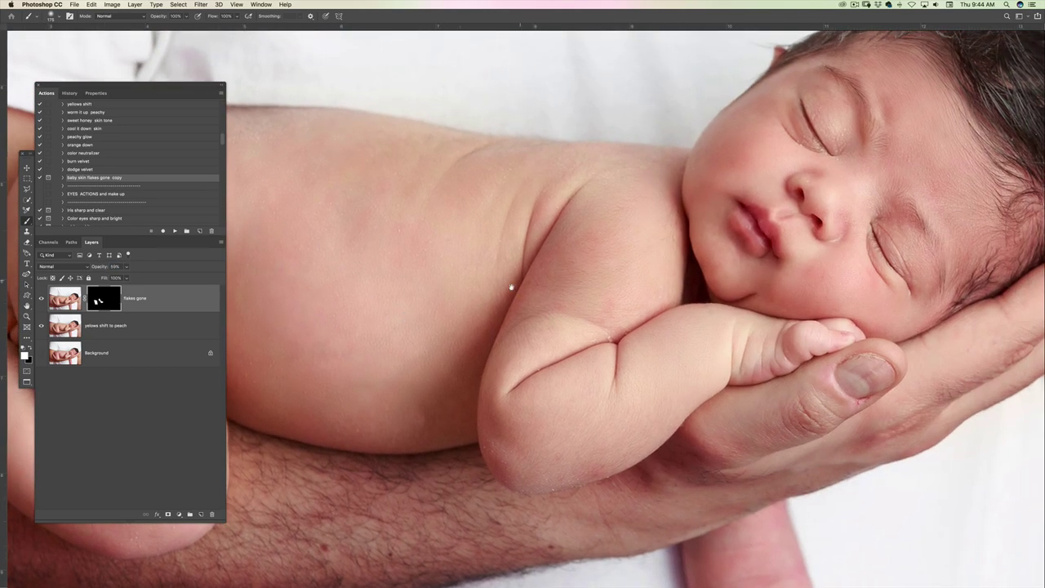
{"action": "left_click_drag", "start_coordinate": [511, 286], "coordinate": [403, 412]}
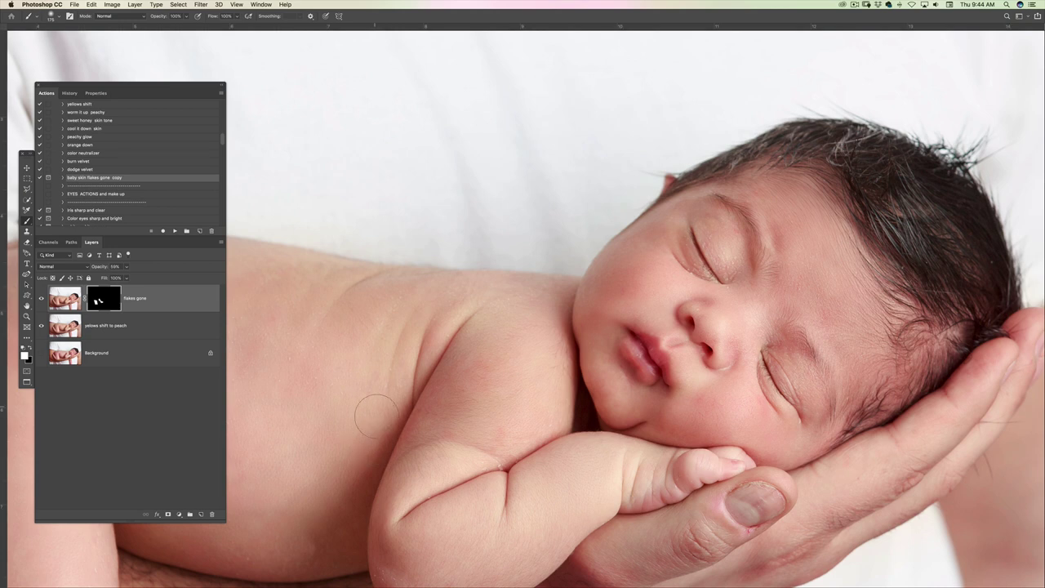
{"action": "left_click", "coordinate": [166, 330], "text": "shift"}
{"action": "right_click", "coordinate": [168, 328]}
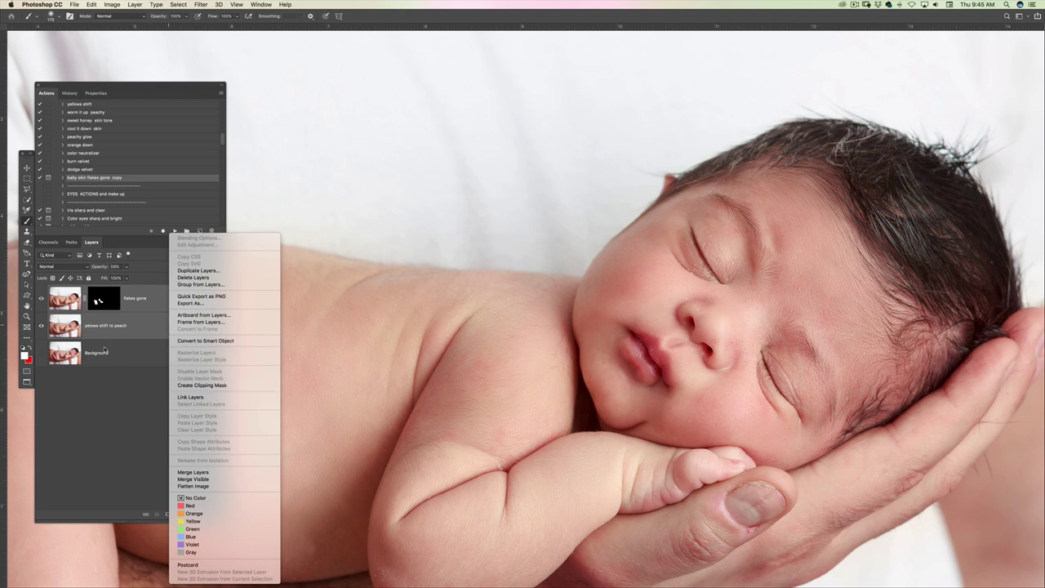
{"action": "left_click", "coordinate": [204, 473]}
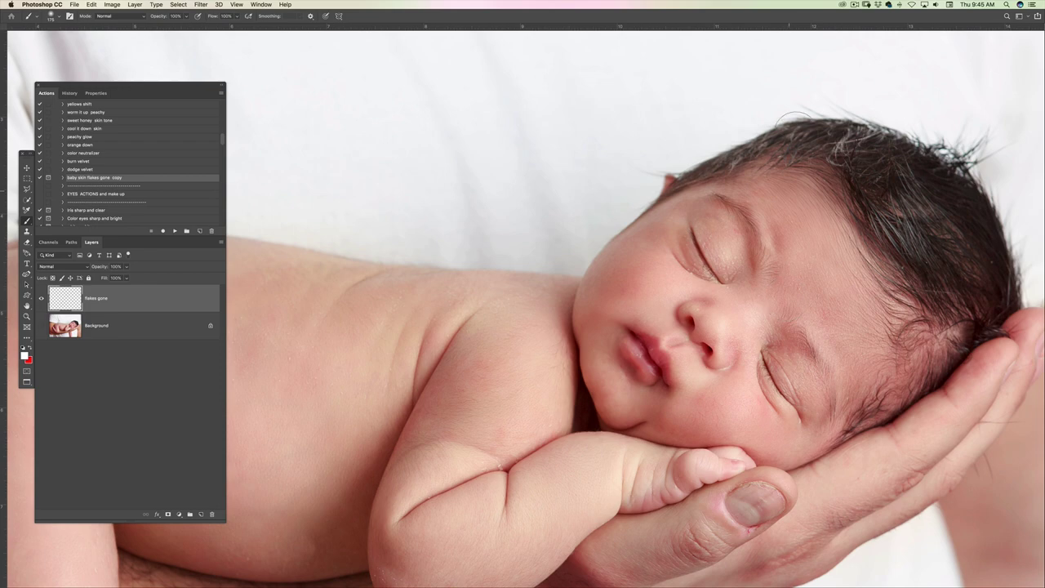
Step: Remove small skin flakes and spots around the baby's closed eye, nose and face with the Spot Healing Brush
{"action": "key", "text": "z"}
{"action": "left_click", "coordinate": [730, 254]}
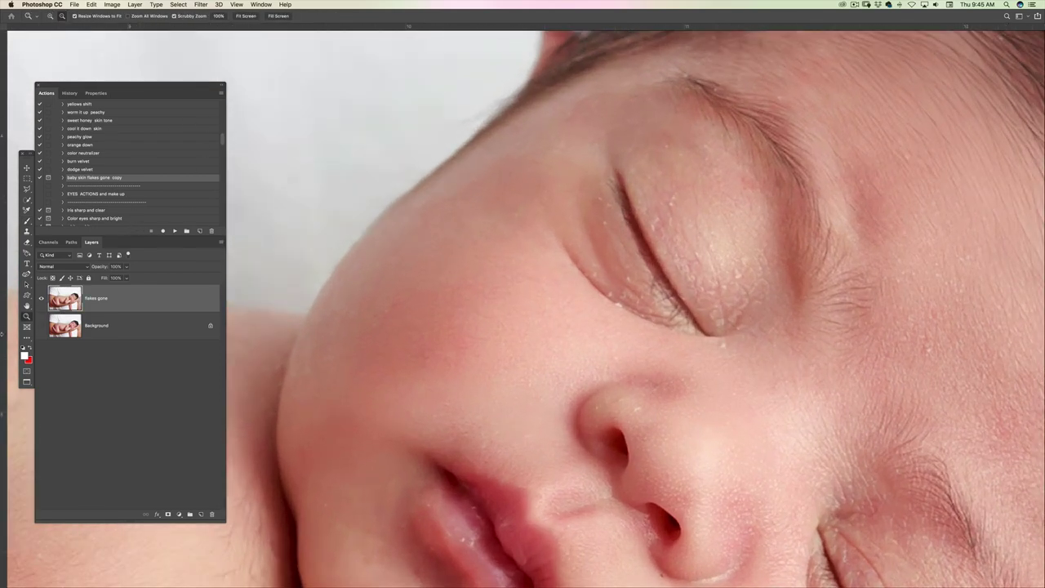
{"action": "key", "text": "j"}
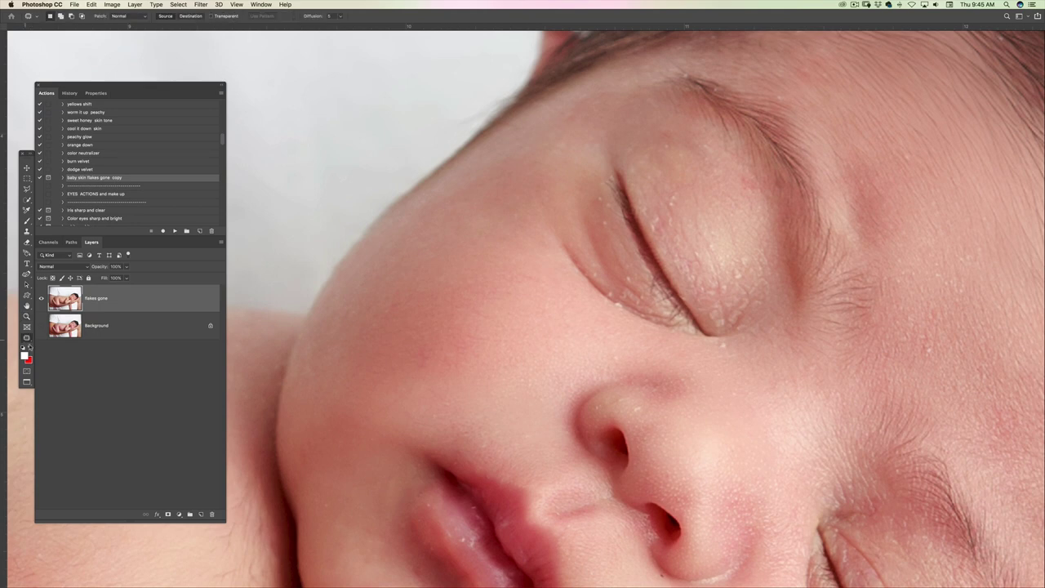
{"action": "left_click", "coordinate": [29, 340]}
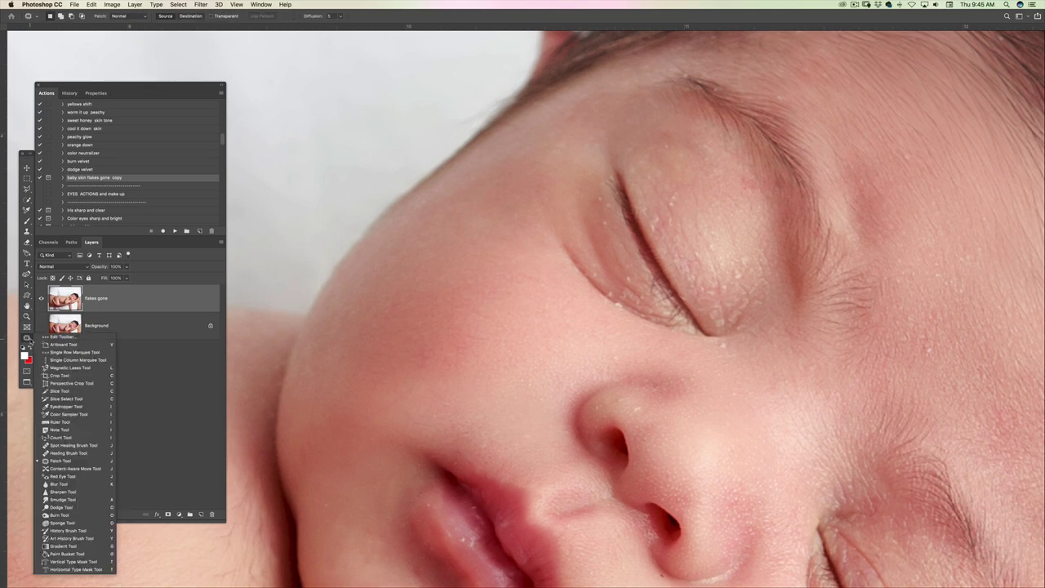
{"action": "left_click", "coordinate": [72, 446]}
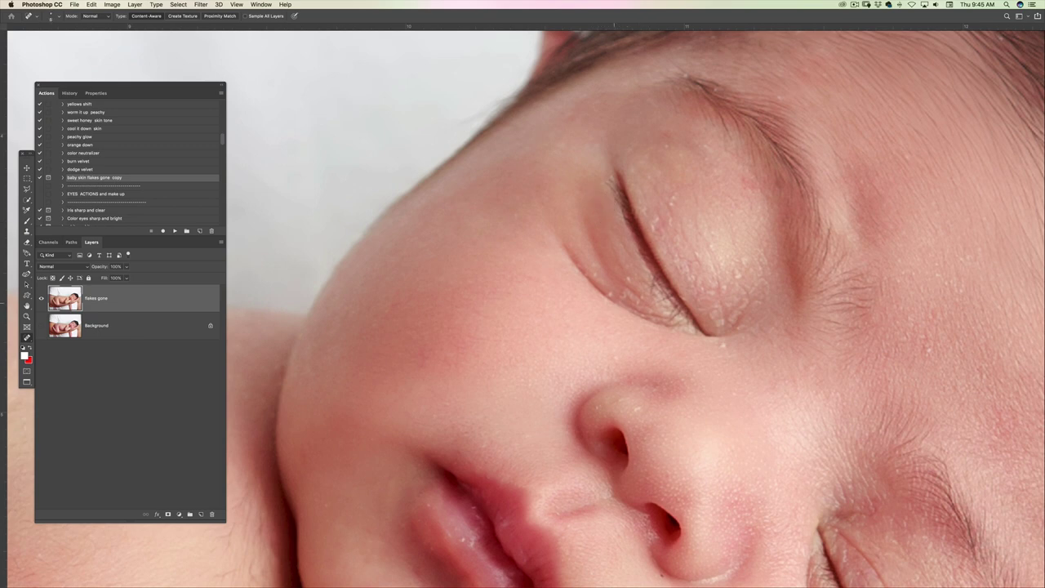
{"action": "left_click", "coordinate": [640, 303]}
{"action": "left_click_drag", "start_coordinate": [675, 199], "coordinate": [654, 231]}
{"action": "left_click", "coordinate": [637, 414]}
{"action": "left_click", "coordinate": [639, 408]}
{"action": "left_click", "coordinate": [620, 399]}
{"action": "left_click", "coordinate": [596, 406]}
{"action": "left_click", "coordinate": [316, 501]}
{"action": "left_click", "coordinate": [325, 504]}
Step: Run the "burn velvet" and "dodge velvet" actions together above the flakes gone layer
{"action": "key", "text": "z"}
{"action": "left_click_drag", "start_coordinate": [595, 317], "coordinate": [537, 334]}
{"action": "left_click", "coordinate": [537, 334], "text": "alt"}
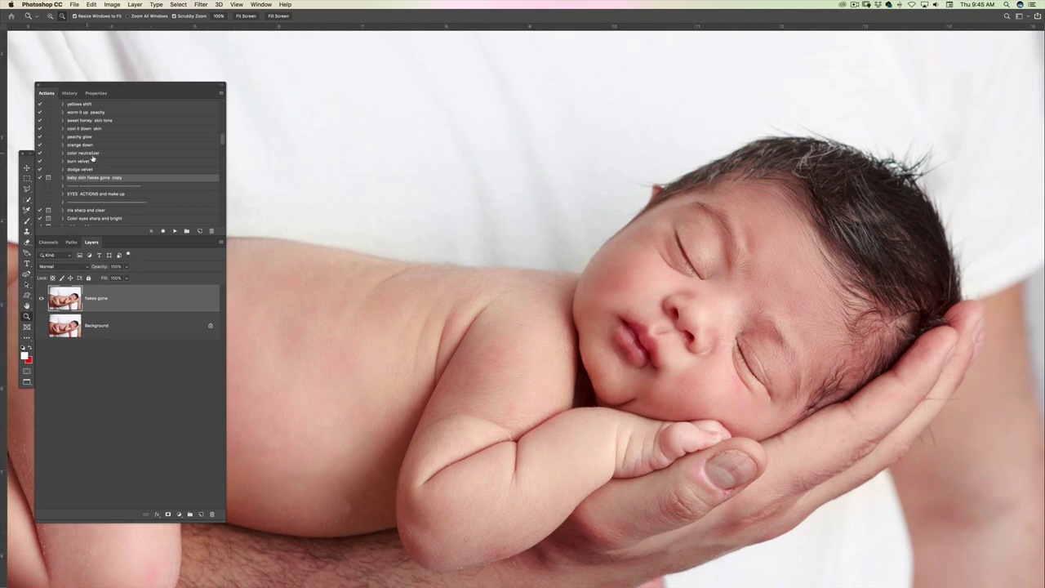
{"action": "left_click", "coordinate": [110, 162]}
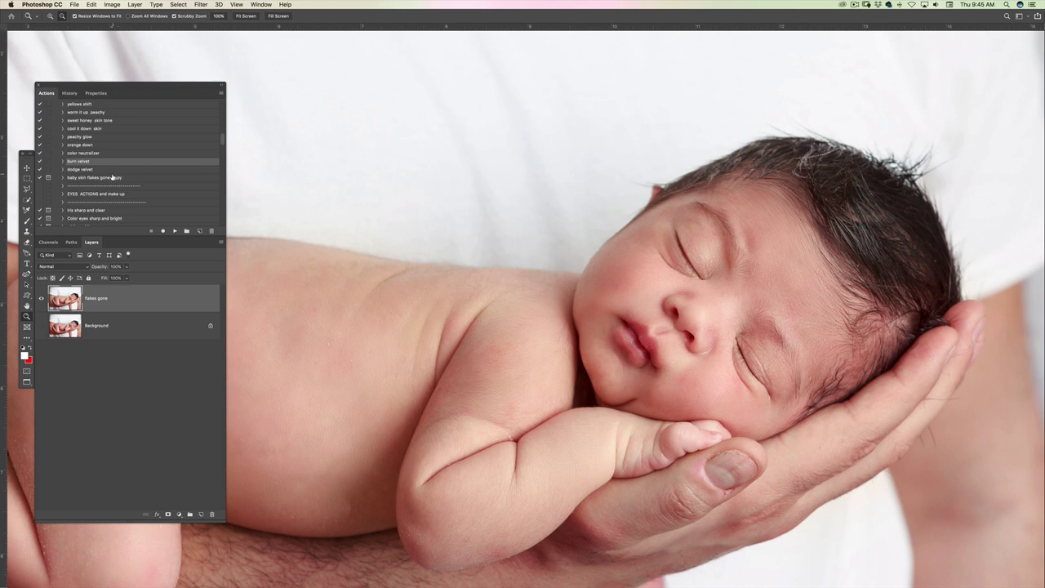
{"action": "left_click", "coordinate": [111, 170], "text": "shift"}
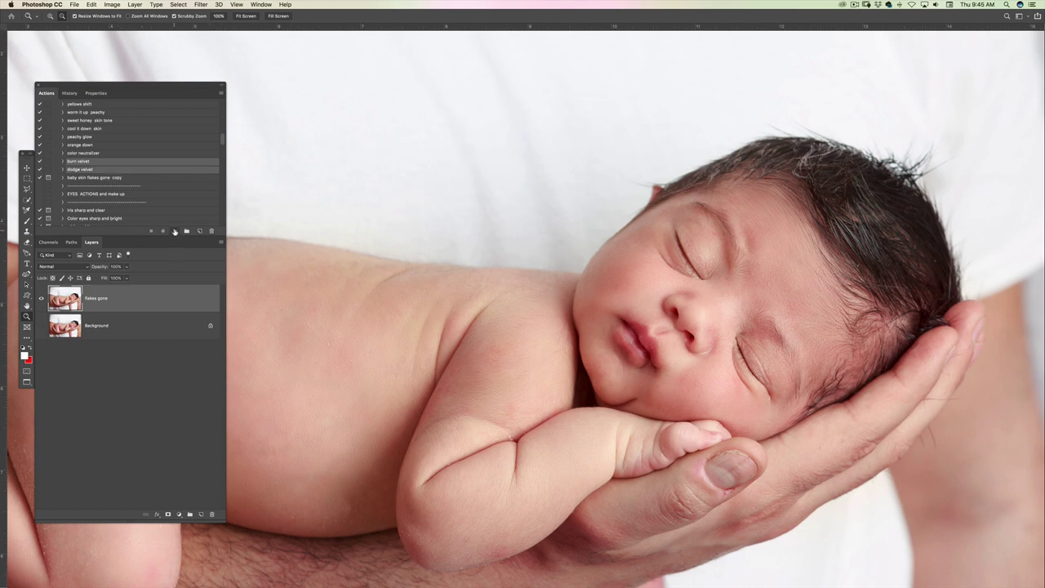
{"action": "left_click", "coordinate": [174, 232]}
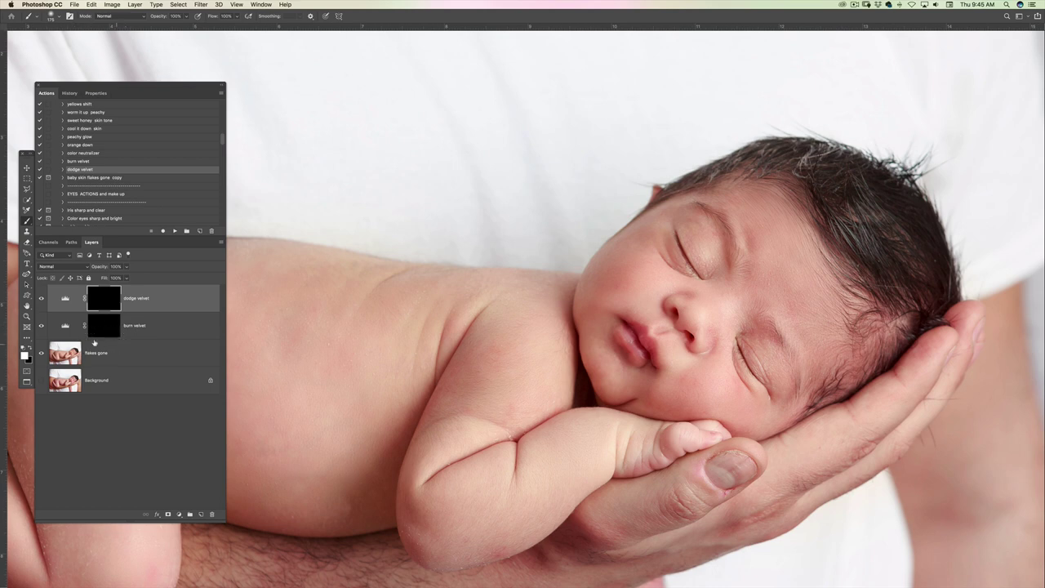
Step: Lighten dark areas of the baby's face on the dodge velvet mask with a smaller brush at 13% opacity, then check the effect
{"action": "left_click", "coordinate": [104, 325]}
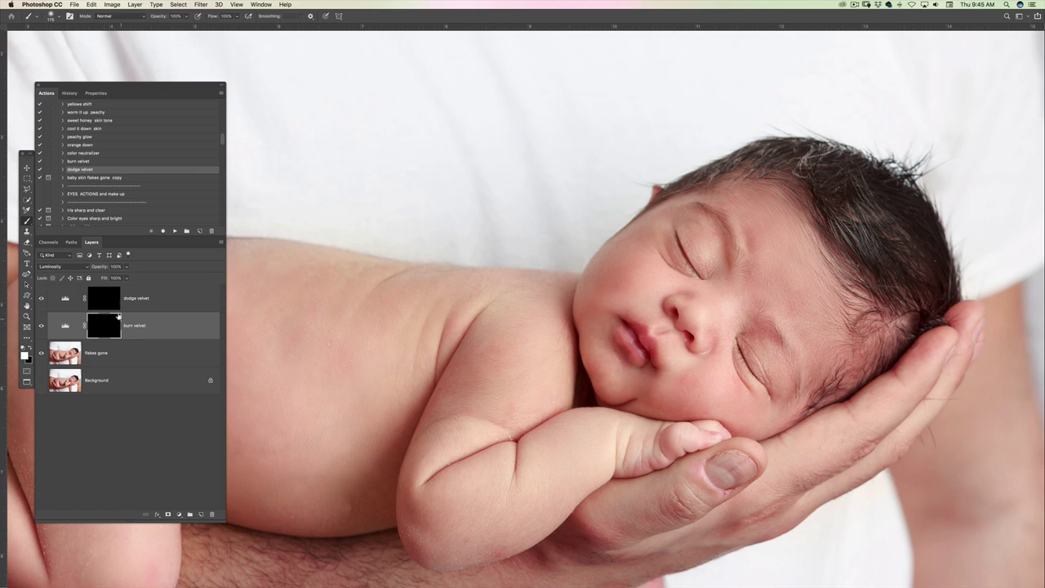
{"action": "left_click", "coordinate": [112, 301]}
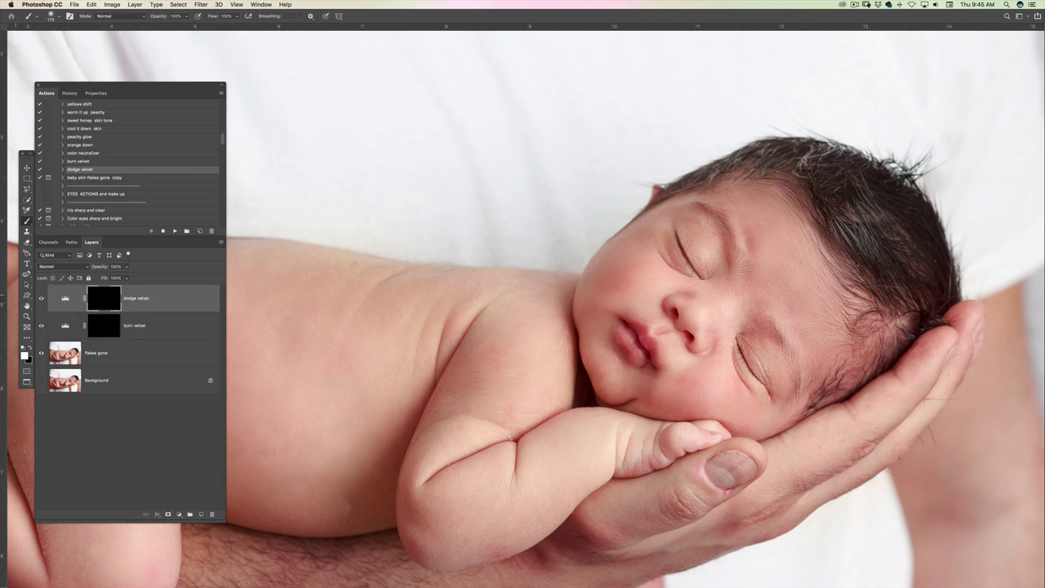
{"action": "left_click_drag", "start_coordinate": [160, 18], "coordinate": [124, 26]}
{"action": "key", "text": "bracketleft"}
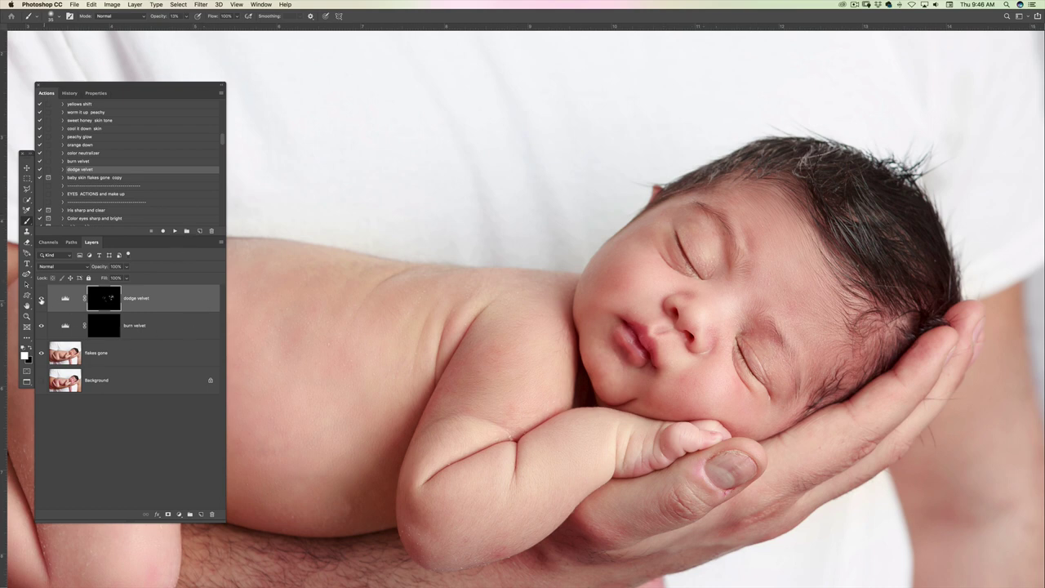
{"action": "left_click", "coordinate": [40, 298]}
Step: Run the "lips rosy" and "cheeks rosy" actions together to add their masked adjustment layers
{"action": "left_click_drag", "start_coordinate": [221, 141], "coordinate": [225, 146]}
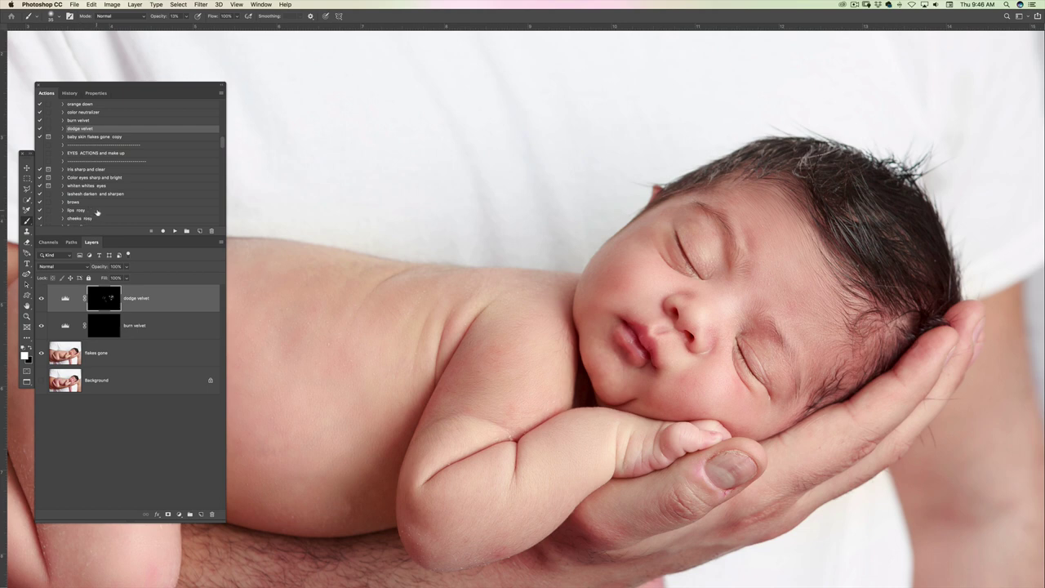
{"action": "left_click", "coordinate": [98, 212]}
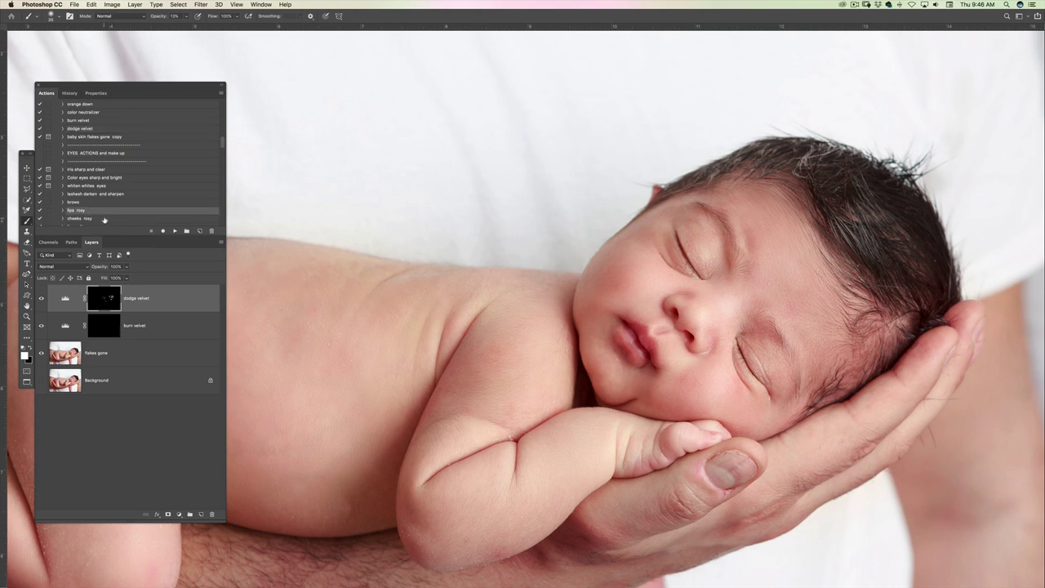
{"action": "left_click", "coordinate": [104, 219], "text": "shift"}
{"action": "left_click", "coordinate": [175, 232]}
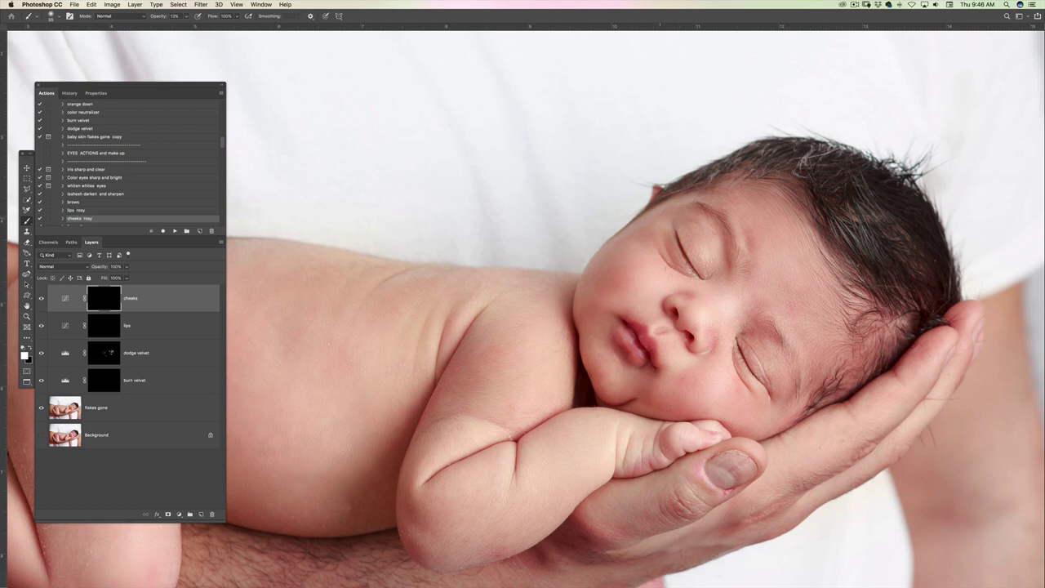
Step: Paint the rosy tint onto both of the baby's cheeks on the cheeks mask with a larger brush, then compare it on and off
{"action": "key", "text": "bracketright"}
{"action": "key", "text": "bracketright"}
{"action": "key", "text": "bracketright"}
{"action": "key", "text": "bracketright"}
{"action": "mouse_move", "coordinate": [635, 267]}
{"action": "left_mouse_down"}
{"action": "mouse_move", "coordinate": [650, 279]}
{"action": "mouse_move", "coordinate": [626, 285]}
{"action": "mouse_move", "coordinate": [645, 270]}
{"action": "left_mouse_up"}
{"action": "mouse_move", "coordinate": [731, 386]}
{"action": "left_mouse_down"}
{"action": "mouse_move", "coordinate": [711, 395]}
{"action": "mouse_move", "coordinate": [711, 377]}
{"action": "mouse_move", "coordinate": [717, 388]}
{"action": "mouse_move", "coordinate": [704, 404]}
{"action": "mouse_move", "coordinate": [717, 404]}
{"action": "left_mouse_up"}
{"action": "left_click_drag", "start_coordinate": [626, 272], "coordinate": [649, 284]}
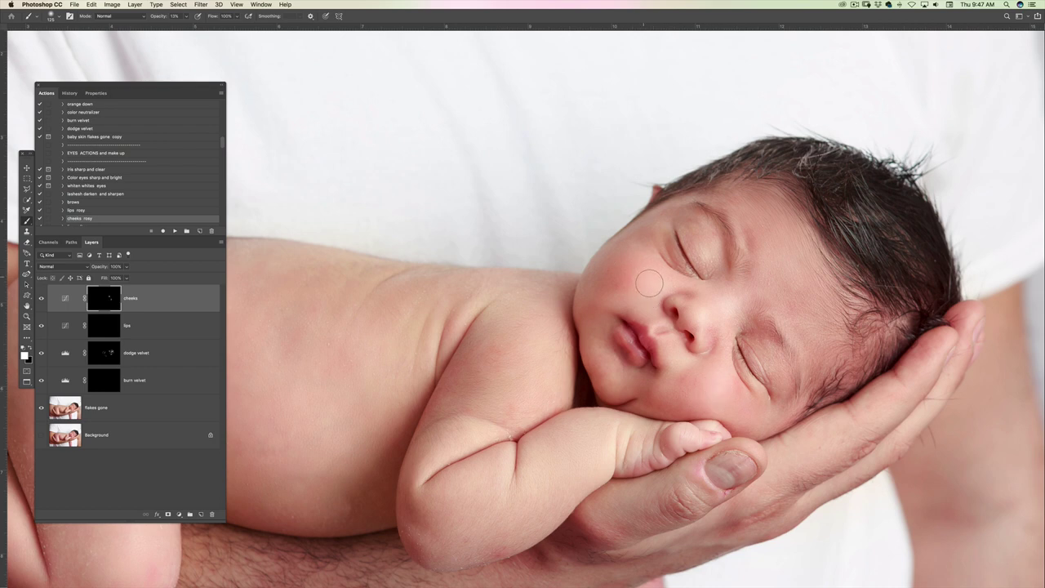
{"action": "left_click", "coordinate": [40, 299]}
{"action": "left_click", "coordinate": [37, 301]}
{"action": "left_click", "coordinate": [36, 302]}
{"action": "left_click", "coordinate": [36, 302]}
{"action": "left_click", "coordinate": [35, 304]}
Step: Paint the rosy tint onto the baby's lips on the lips layer's mask with a smaller brush
{"action": "left_click", "coordinate": [107, 329]}
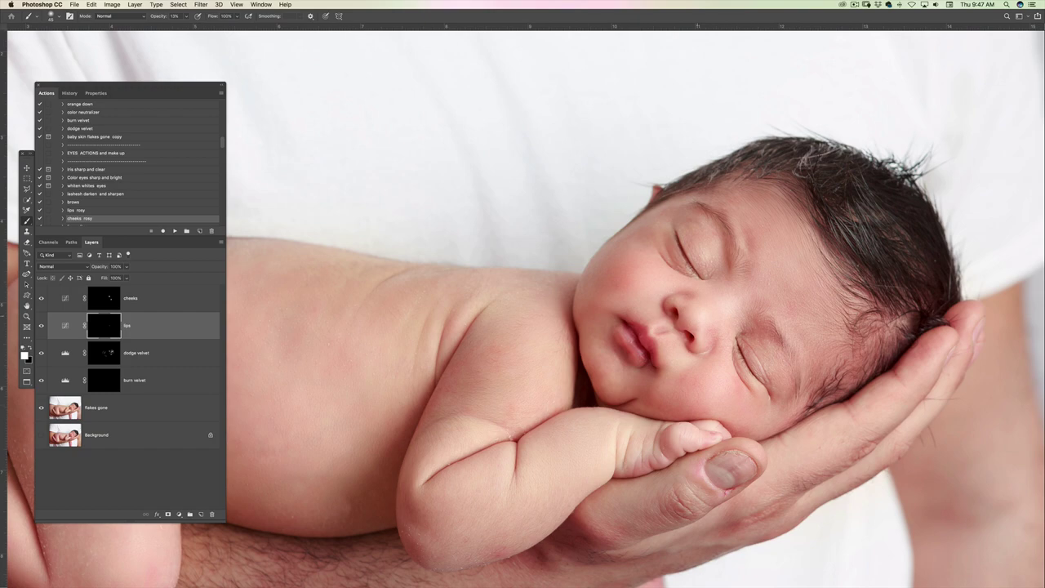
{"action": "key", "text": "z"}
{"action": "left_click_drag", "start_coordinate": [716, 271], "coordinate": [642, 315]}
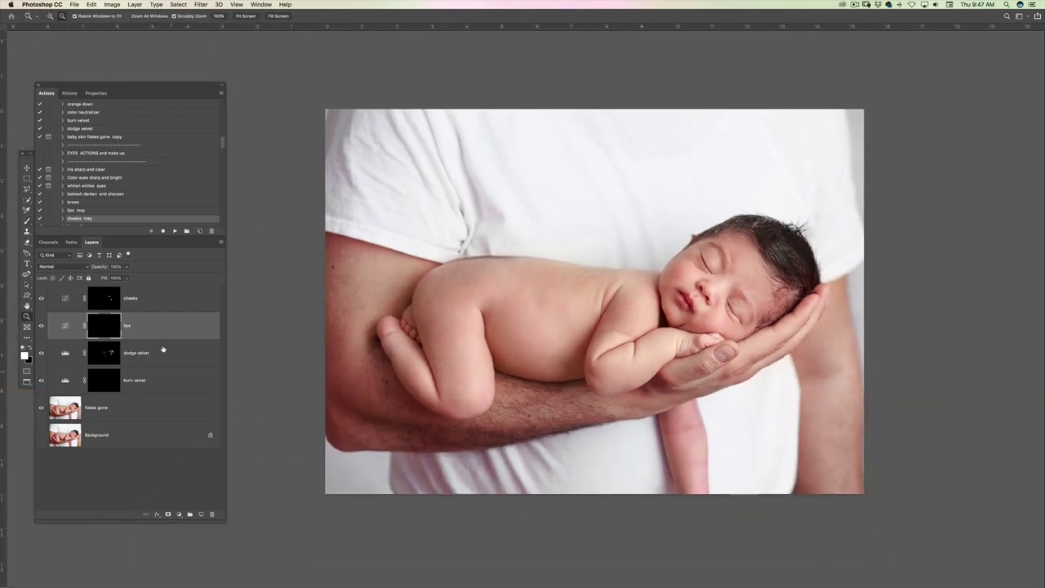
Step: Run the "paint on light" action above the cheeks layer and paint light around the photo's outer edges at 100% brush opacity
{"action": "left_click", "coordinate": [166, 304]}
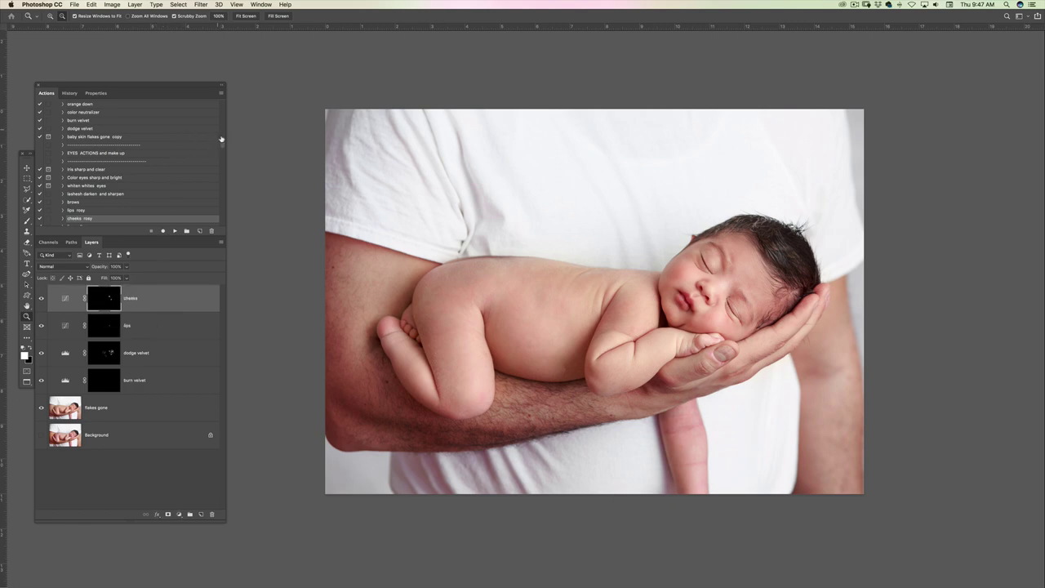
{"action": "left_click_drag", "start_coordinate": [224, 145], "coordinate": [222, 157]}
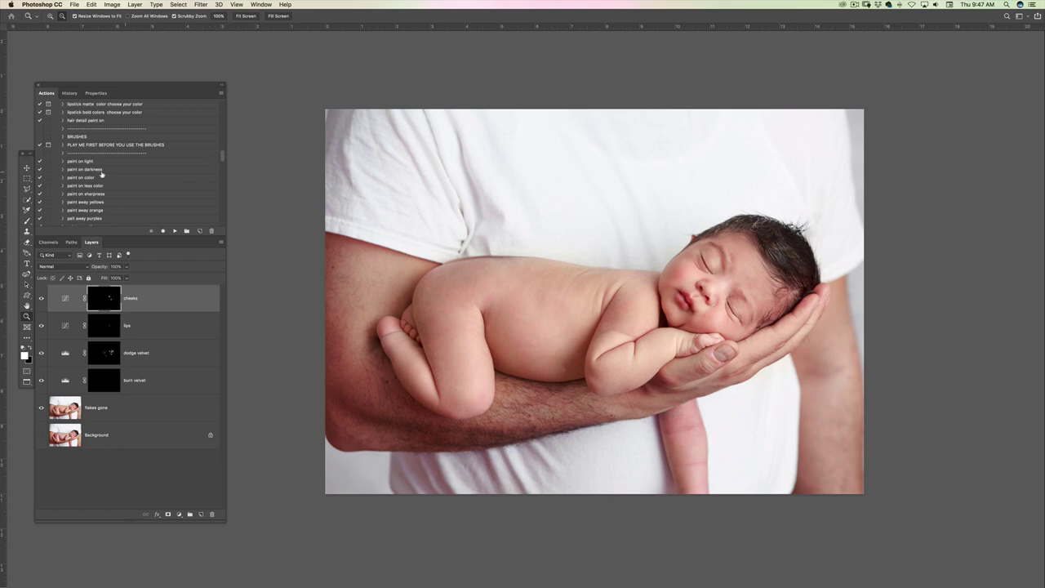
{"action": "left_click", "coordinate": [93, 163]}
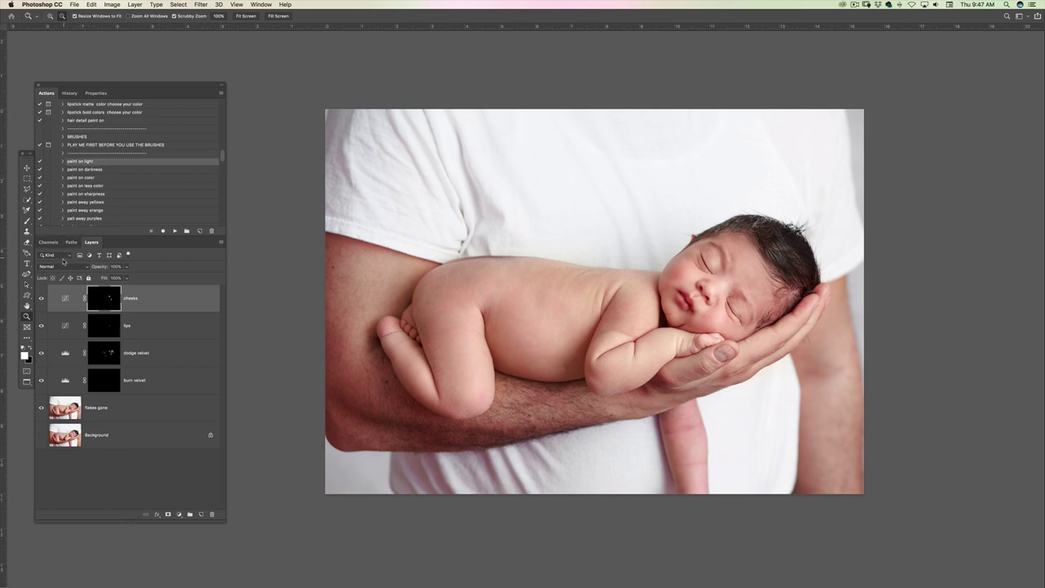
{"action": "left_click", "coordinate": [175, 232]}
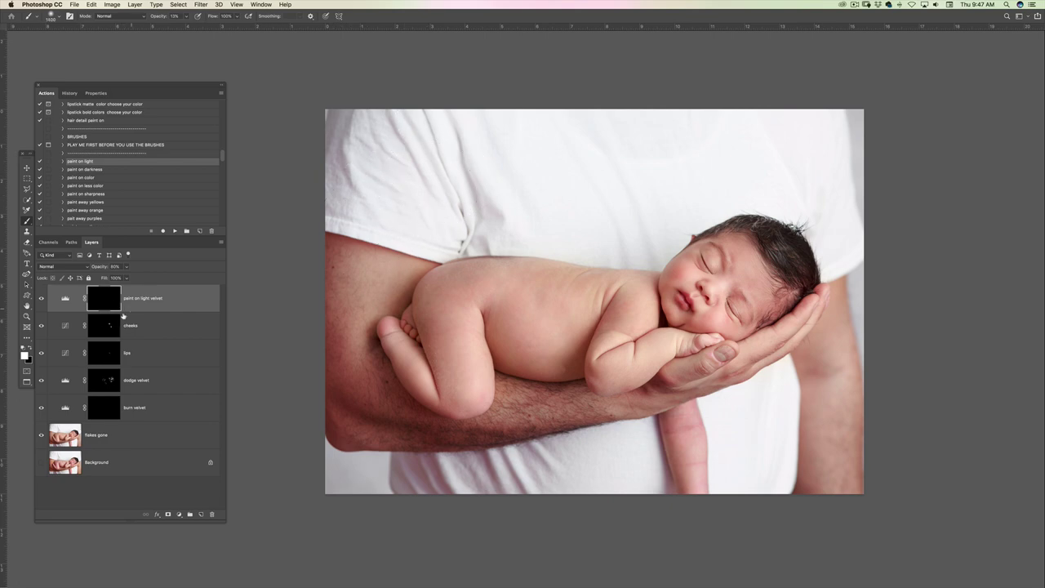
{"action": "left_click_drag", "start_coordinate": [150, 22], "coordinate": [246, 19]}
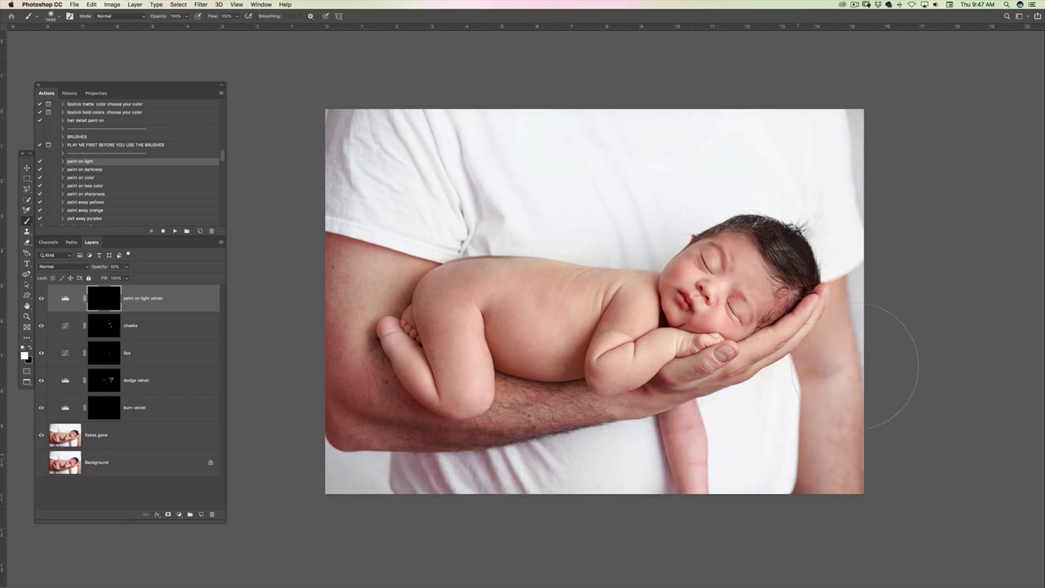
{"action": "mouse_move", "coordinate": [314, 276]}
{"action": "left_mouse_down"}
{"action": "mouse_move", "coordinate": [359, 481]}
{"action": "mouse_move", "coordinate": [335, 572]}
{"action": "left_mouse_up"}
Step: Run the "paint on light" action again and invert the new layer's mask to lighten the whole photo
{"action": "left_click", "coordinate": [174, 231]}
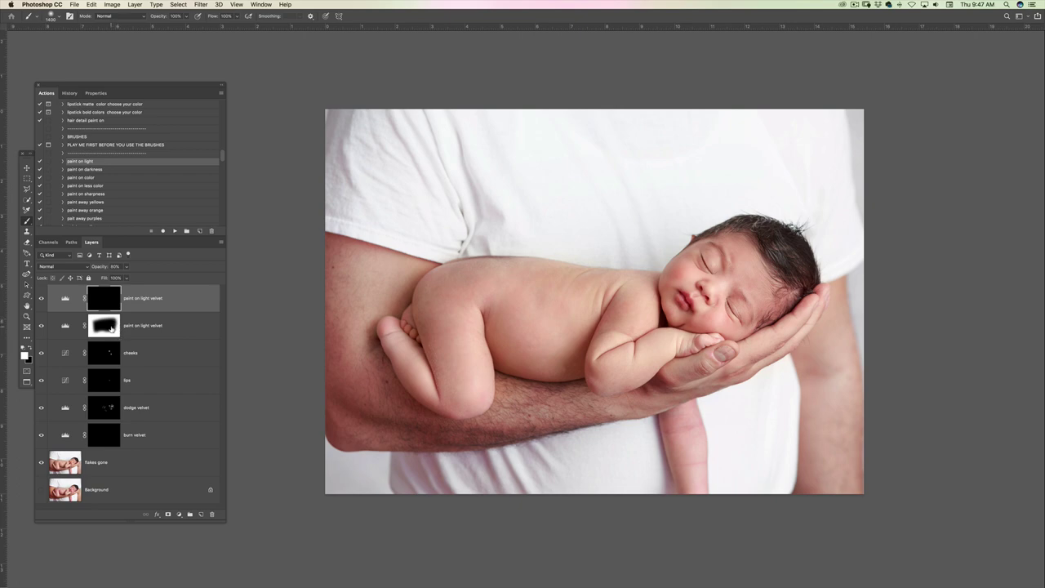
{"action": "key", "text": "super+i"}
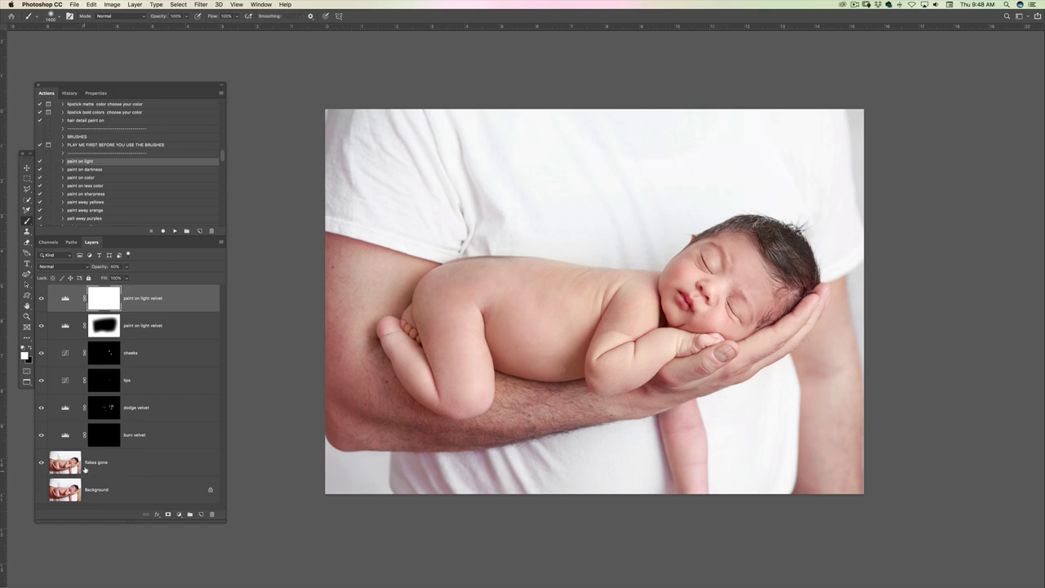
{"action": "left_click", "coordinate": [209, 438]}
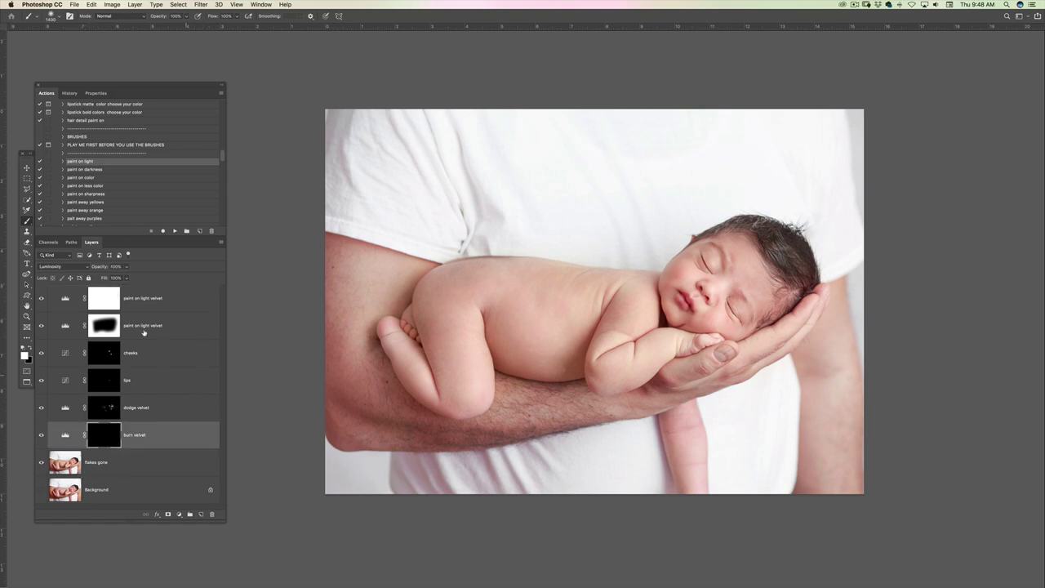
{"action": "left_click", "coordinate": [152, 301]}
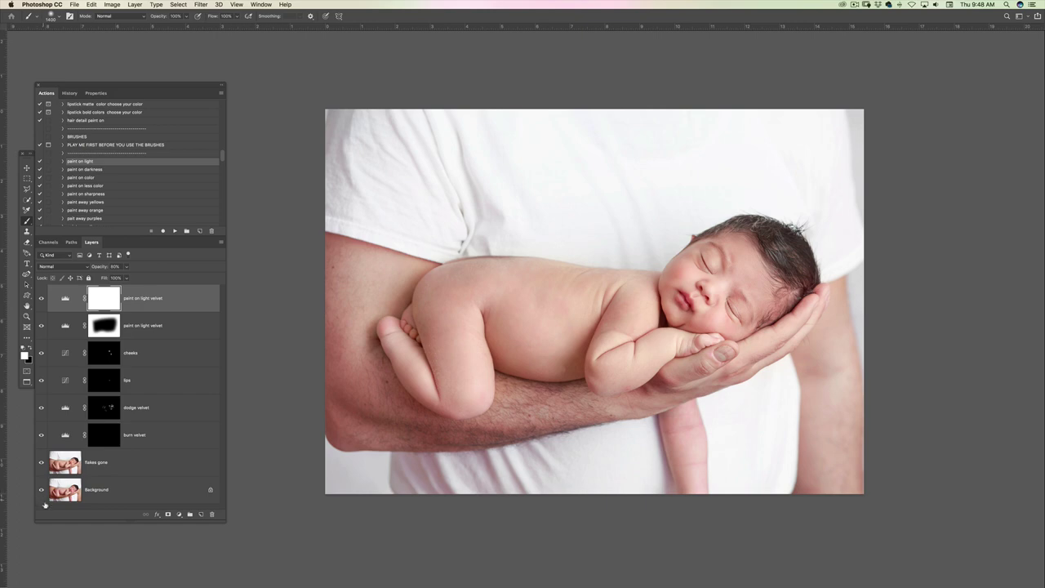
Step: Compare the retouch with the original and without the top light layer, then set that "paint on light velvet" layer's opacity to 46%
{"action": "left_click", "coordinate": [42, 490], "text": "alt"}
{"action": "left_click", "coordinate": [42, 490], "text": "alt"}
{"action": "left_click", "coordinate": [42, 490], "text": "alt"}
{"action": "left_click", "coordinate": [40, 493], "text": "alt"}
{"action": "left_click", "coordinate": [41, 298]}
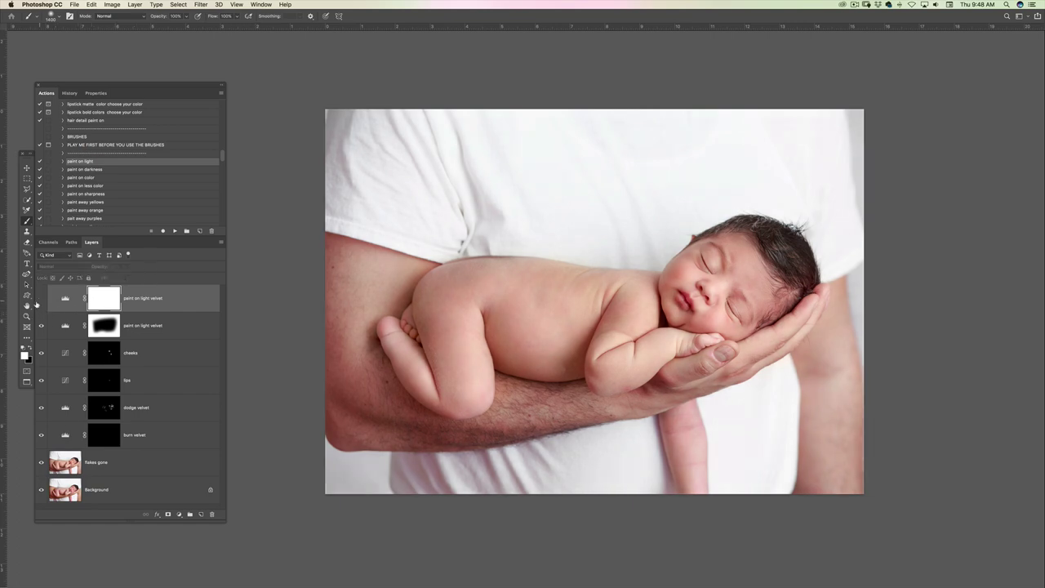
{"action": "left_click", "coordinate": [41, 298]}
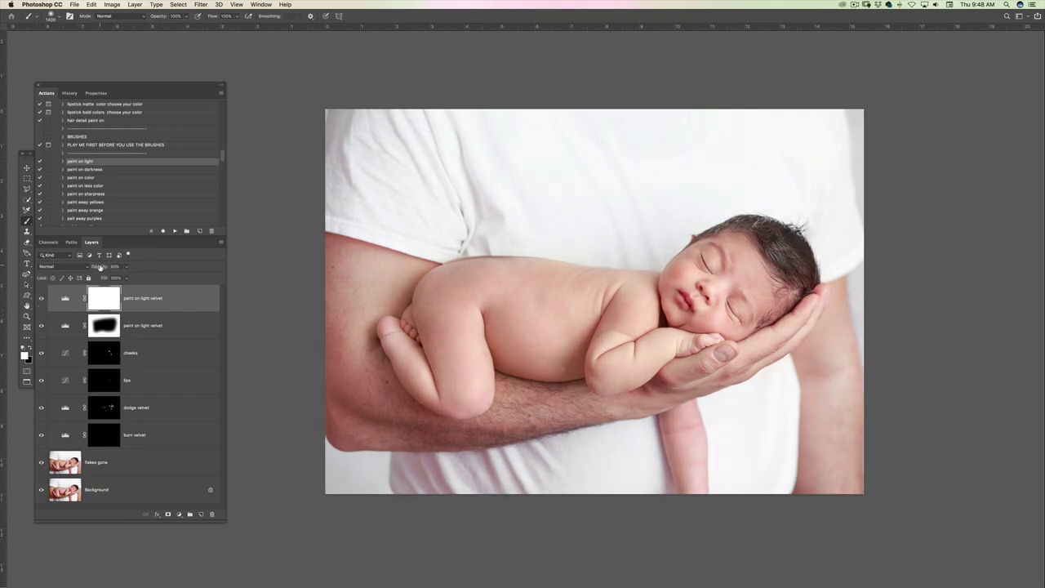
{"action": "left_click", "coordinate": [100, 268]}
{"action": "left_click_drag", "start_coordinate": [89, 268], "coordinate": [86, 270]}
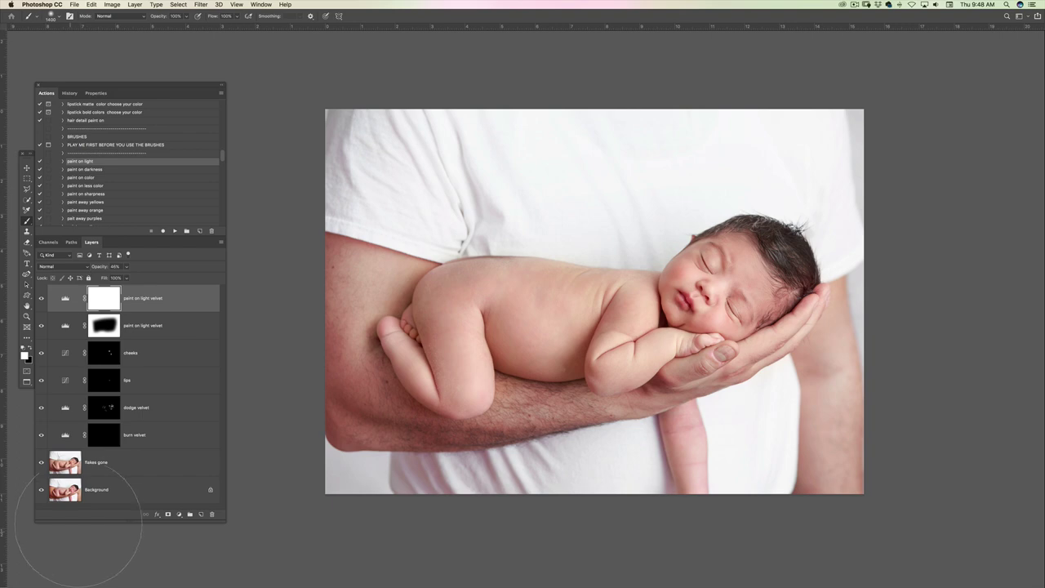